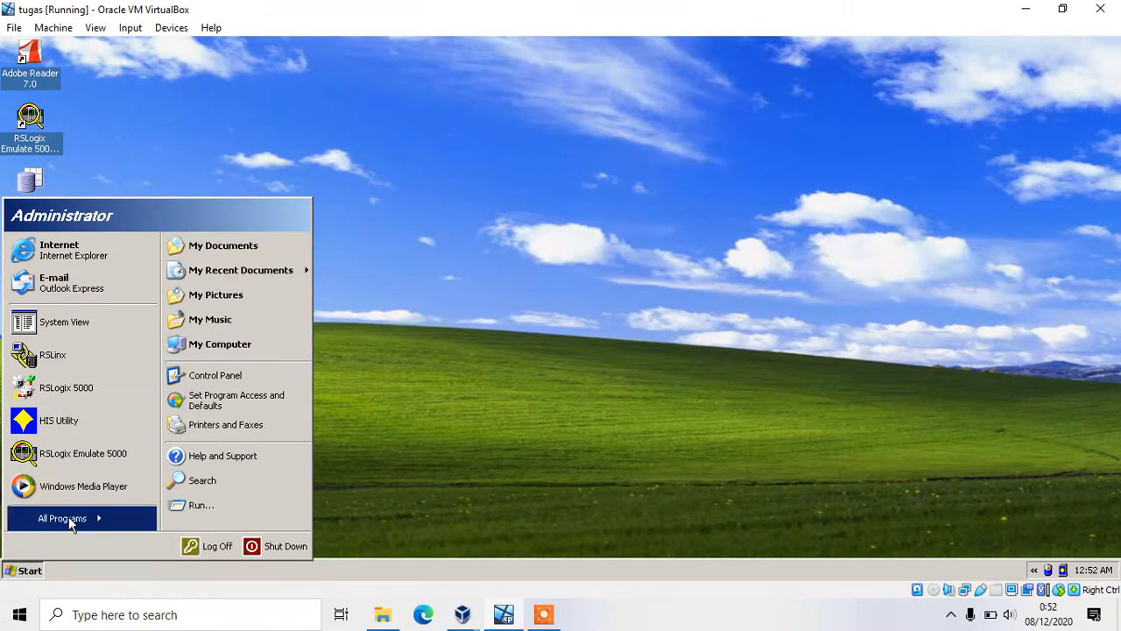
Launch System View from the YOKOGAWA CENTUM program group and reposition its window on the desktop
{"action": "mouse_move", "coordinate": [69, 518]}
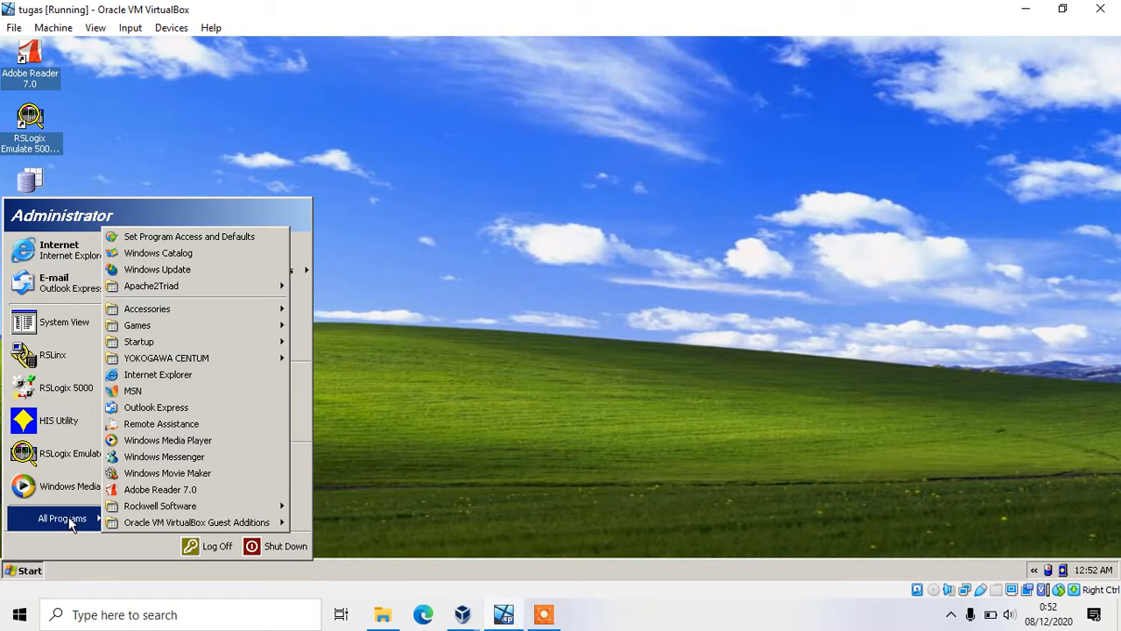
{"action": "mouse_move", "coordinate": [245, 363]}
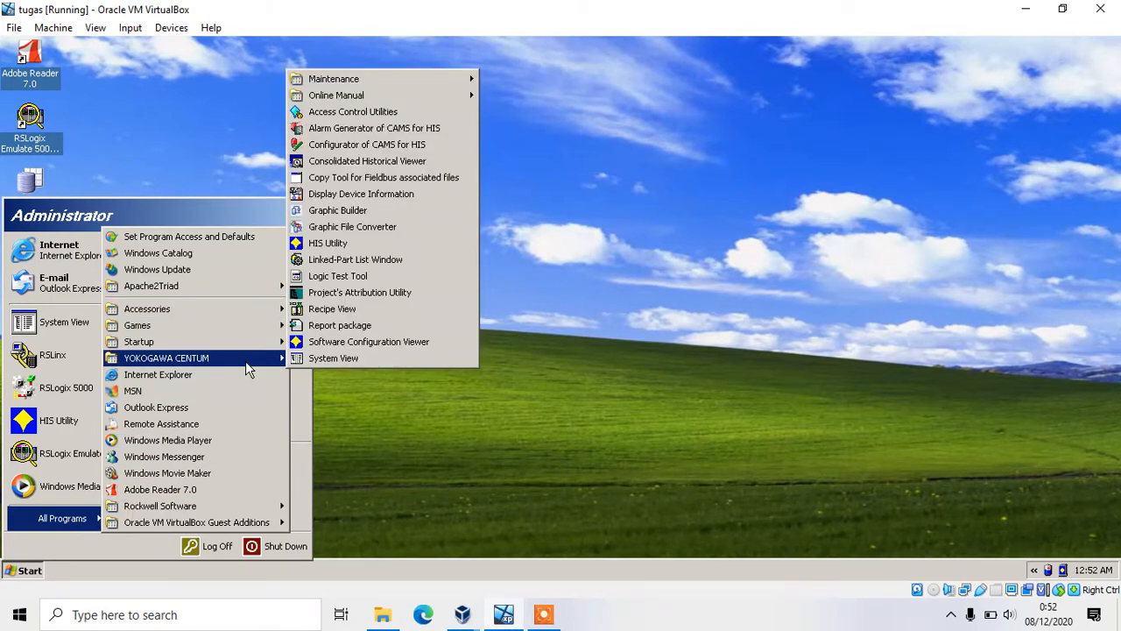
{"action": "left_click", "coordinate": [344, 358]}
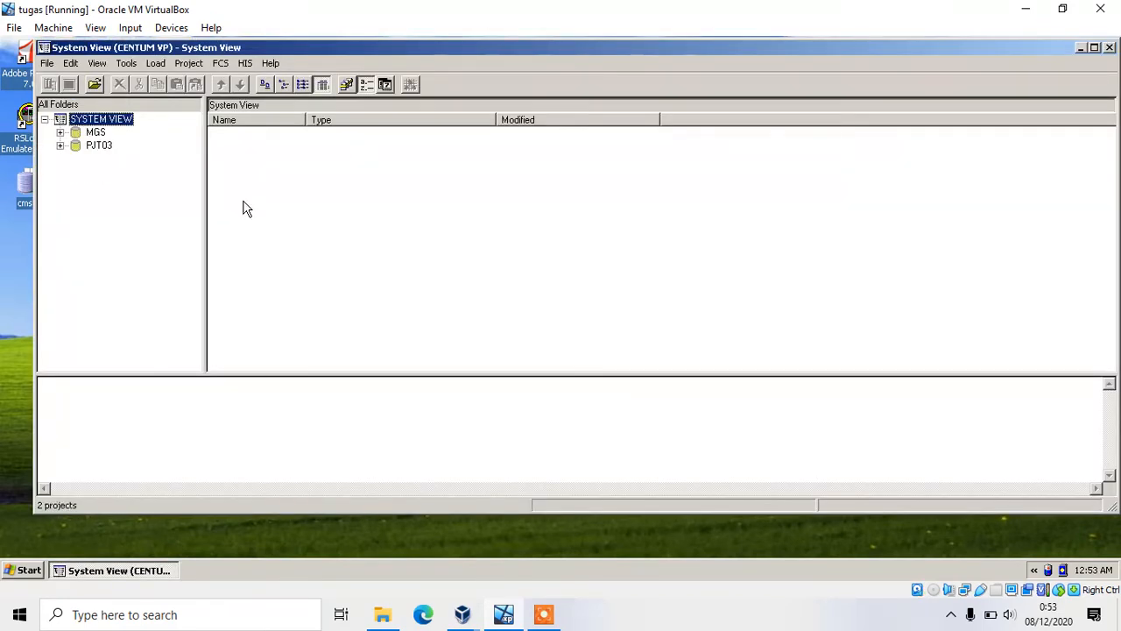
{"action": "mouse_move", "coordinate": [395, 48]}
{"action": "left_mouse_down"}
{"action": "mouse_move", "coordinate": [386, 71]}
{"action": "mouse_move", "coordinate": [385, 55]}
{"action": "left_mouse_up"}
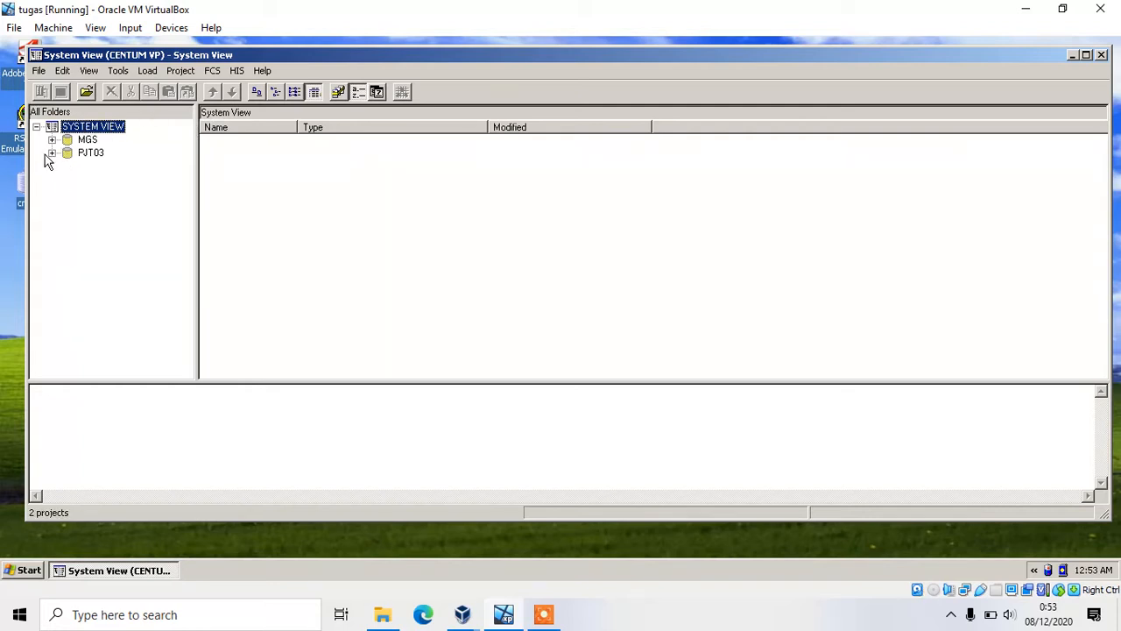
Open NODE1 in the IOM folder of station FCS0101 under project PJT03
{"action": "double_click", "coordinate": [67, 153]}
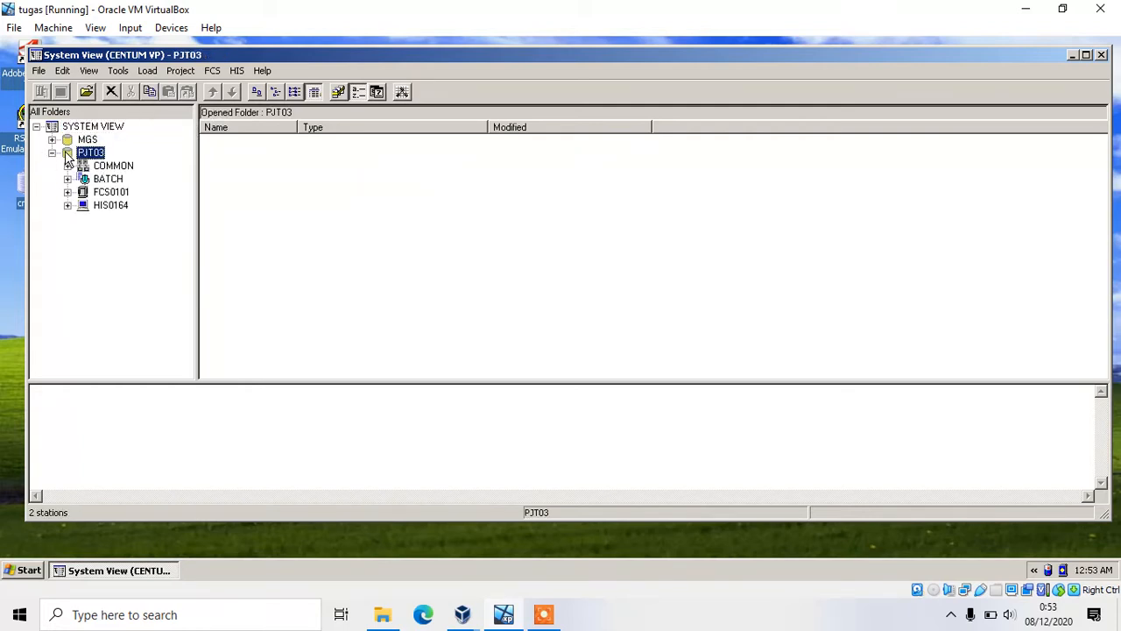
{"action": "double_click", "coordinate": [100, 194]}
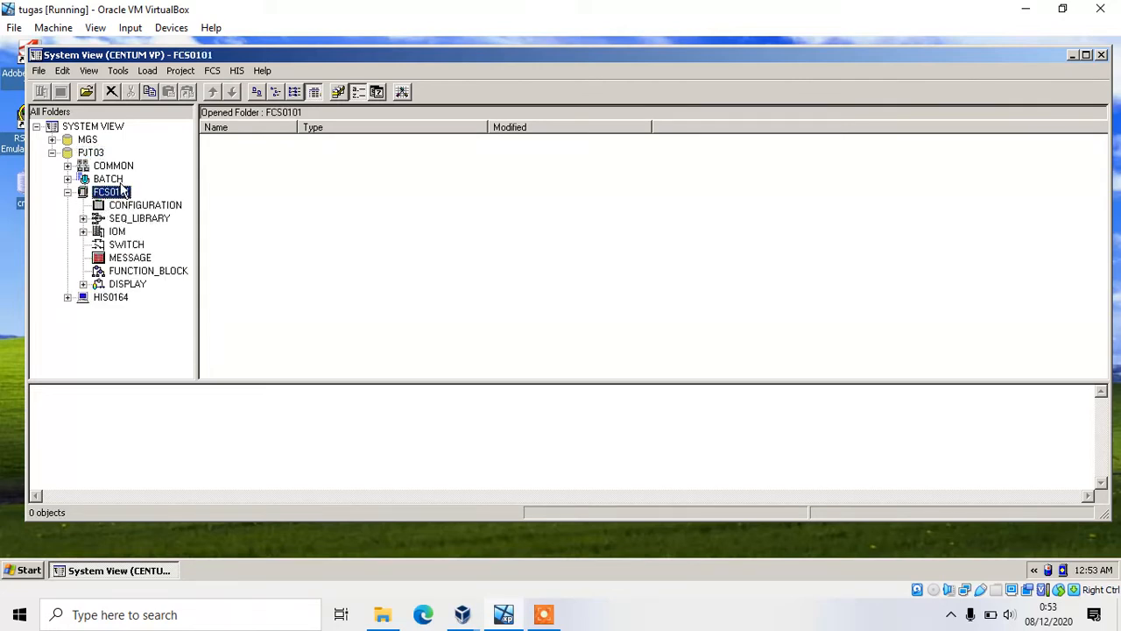
{"action": "left_click", "coordinate": [122, 233]}
{"action": "double_click", "coordinate": [122, 233]}
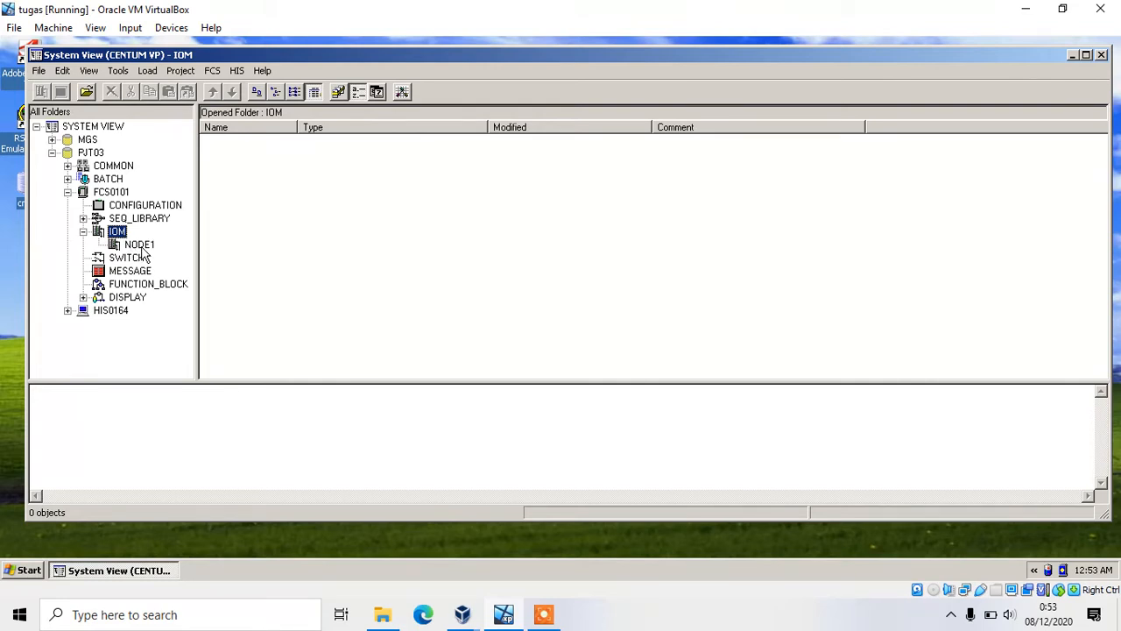
{"action": "left_click", "coordinate": [143, 252]}
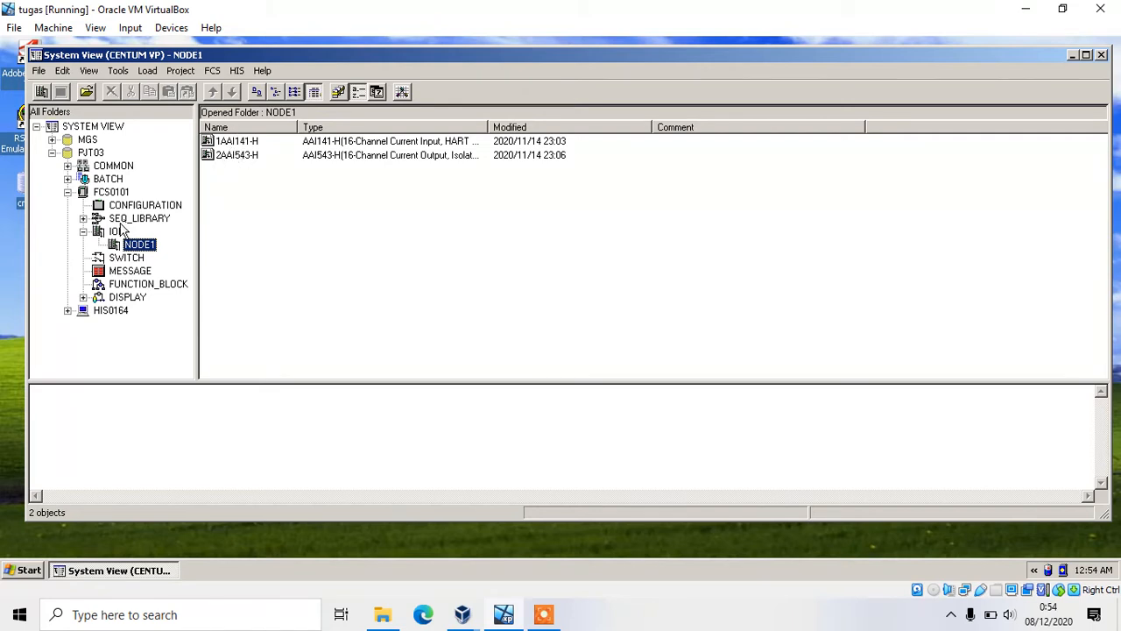
Review the terminal settings of input module 1AAI141-H with its detail columns displayed, then save and close the file
{"action": "left_click", "coordinate": [228, 141]}
{"action": "double_click", "coordinate": [230, 142]}
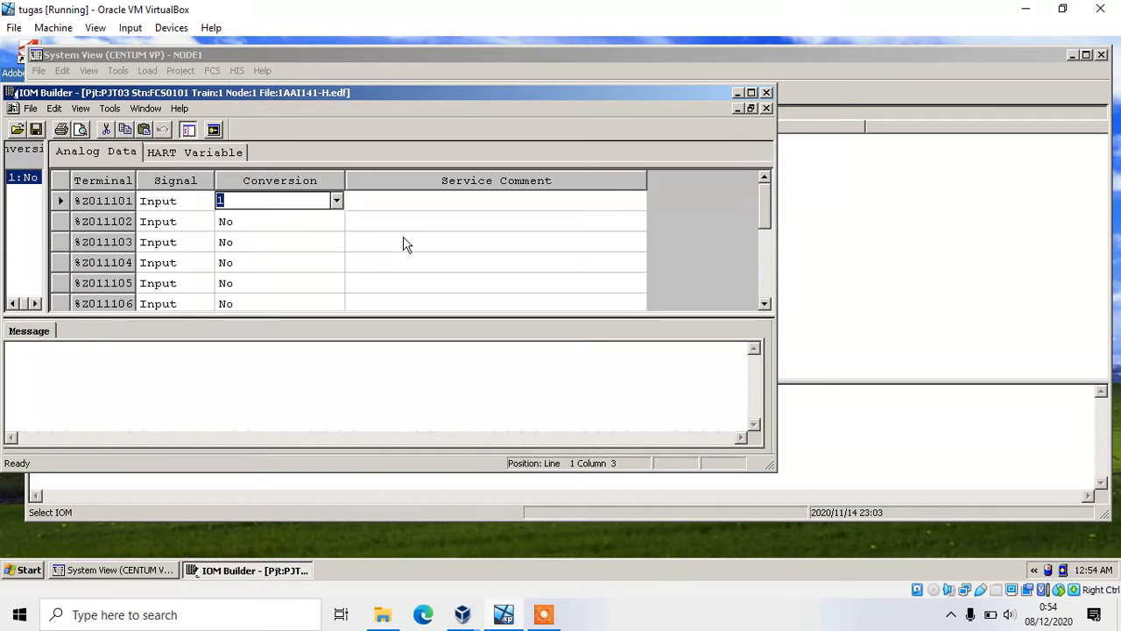
{"action": "left_click", "coordinate": [214, 131]}
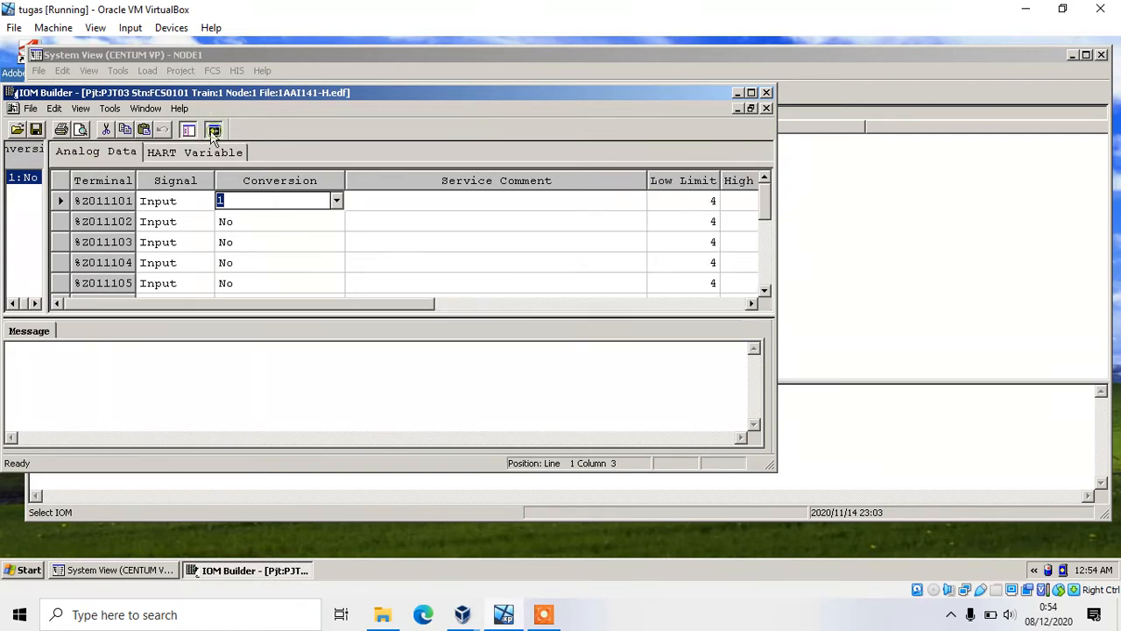
{"action": "left_click_drag", "start_coordinate": [383, 304], "coordinate": [727, 322]}
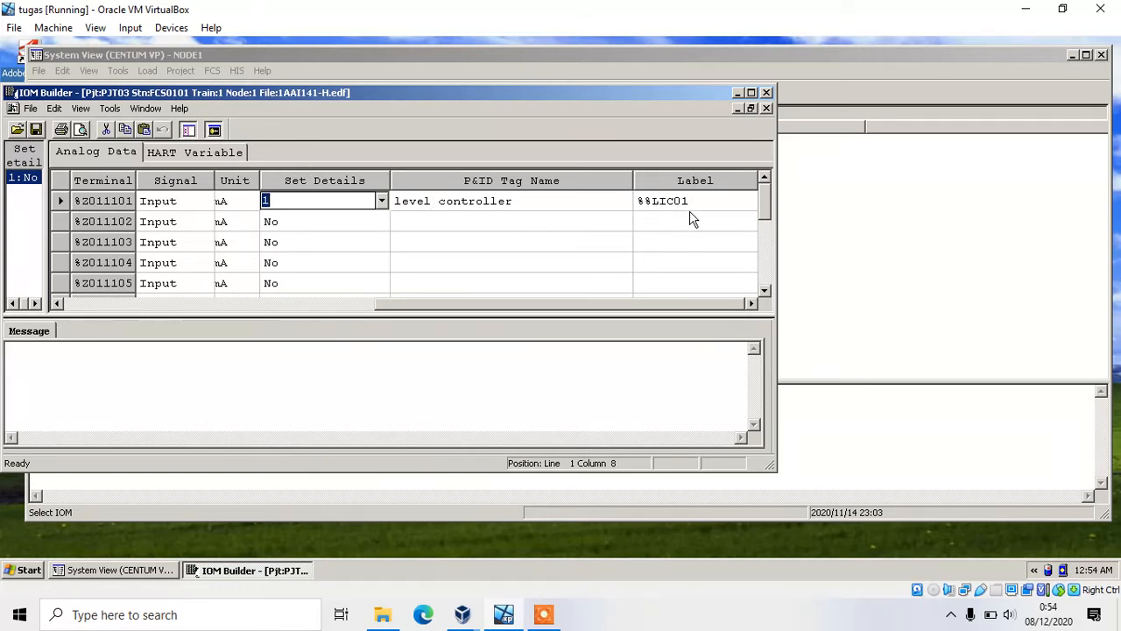
{"action": "left_click_drag", "start_coordinate": [584, 313], "coordinate": [263, 311]}
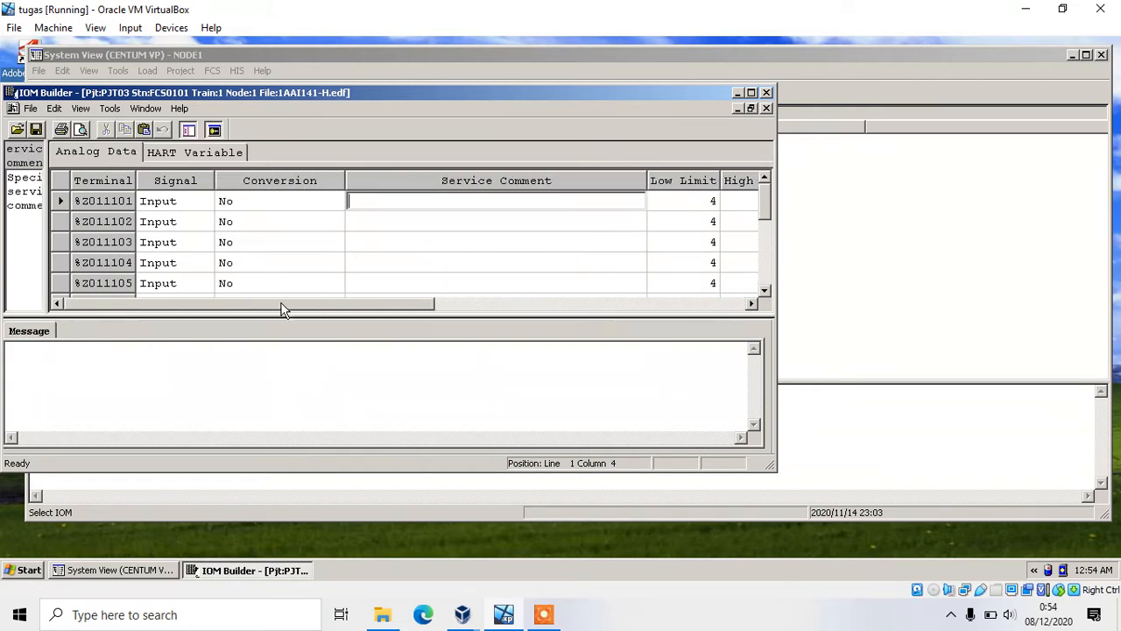
{"action": "left_click_drag", "start_coordinate": [290, 305], "coordinate": [645, 306]}
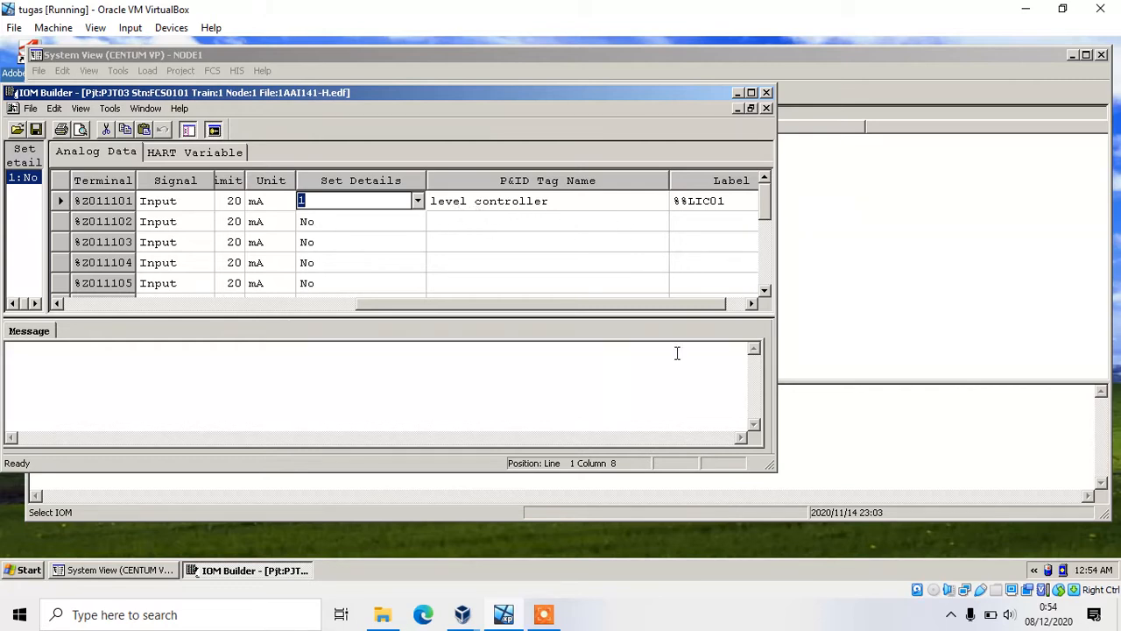
{"action": "left_click_drag", "start_coordinate": [657, 303], "coordinate": [715, 304]}
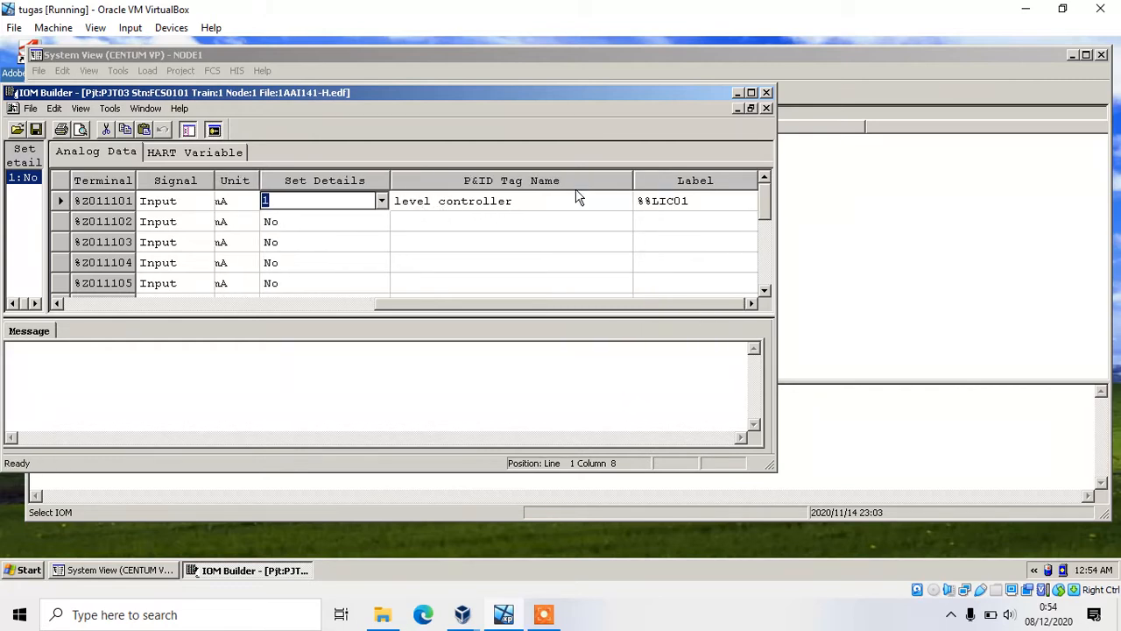
{"action": "left_click", "coordinate": [37, 129]}
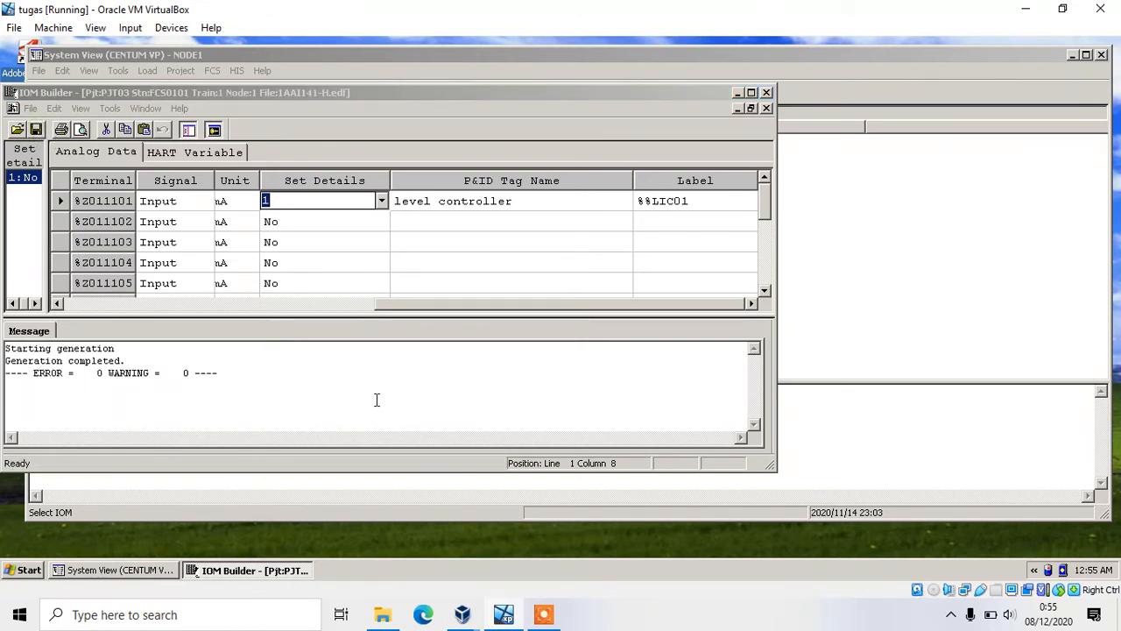
{"action": "left_click", "coordinate": [767, 93]}
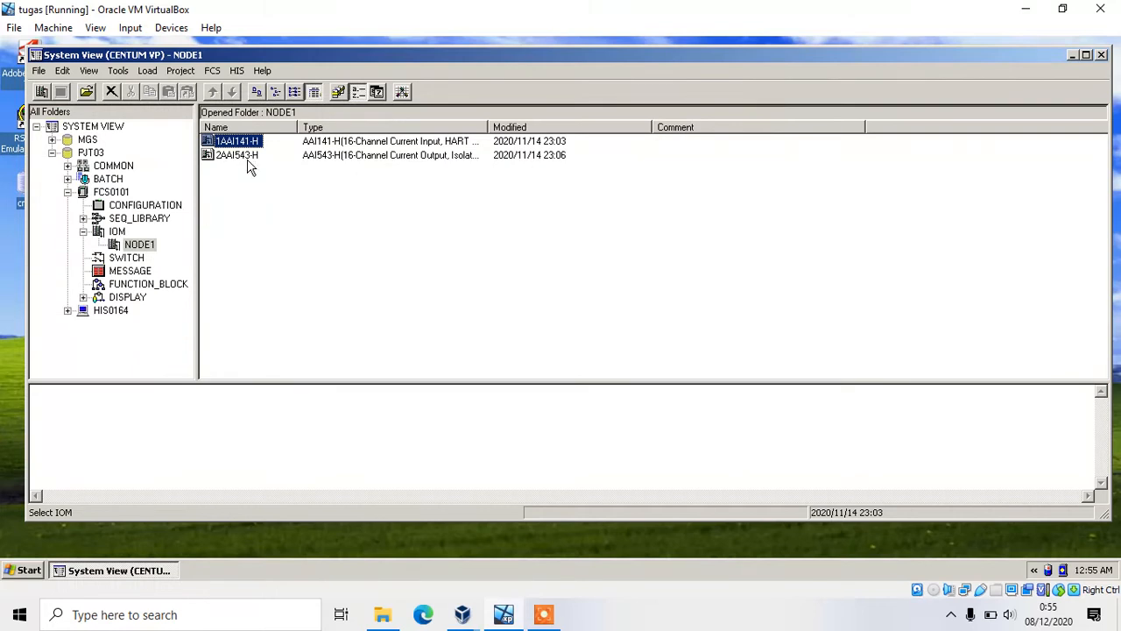
Review the terminal settings of output module 2AAI543-H with its detail columns displayed, then save and close the file
{"action": "double_click", "coordinate": [239, 154]}
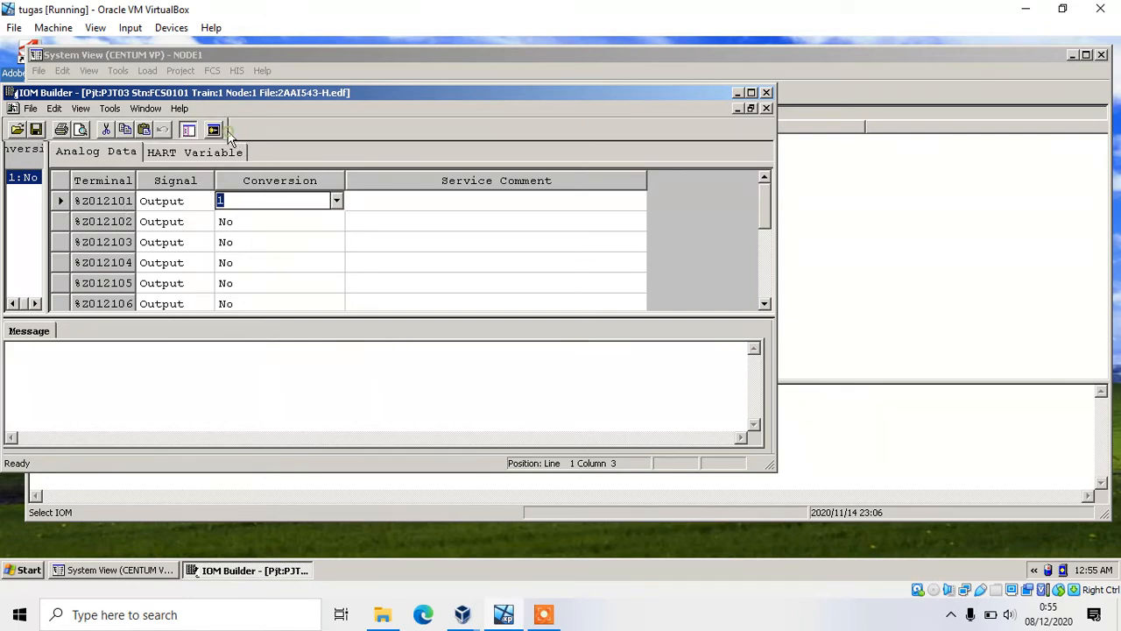
{"action": "left_click", "coordinate": [214, 130]}
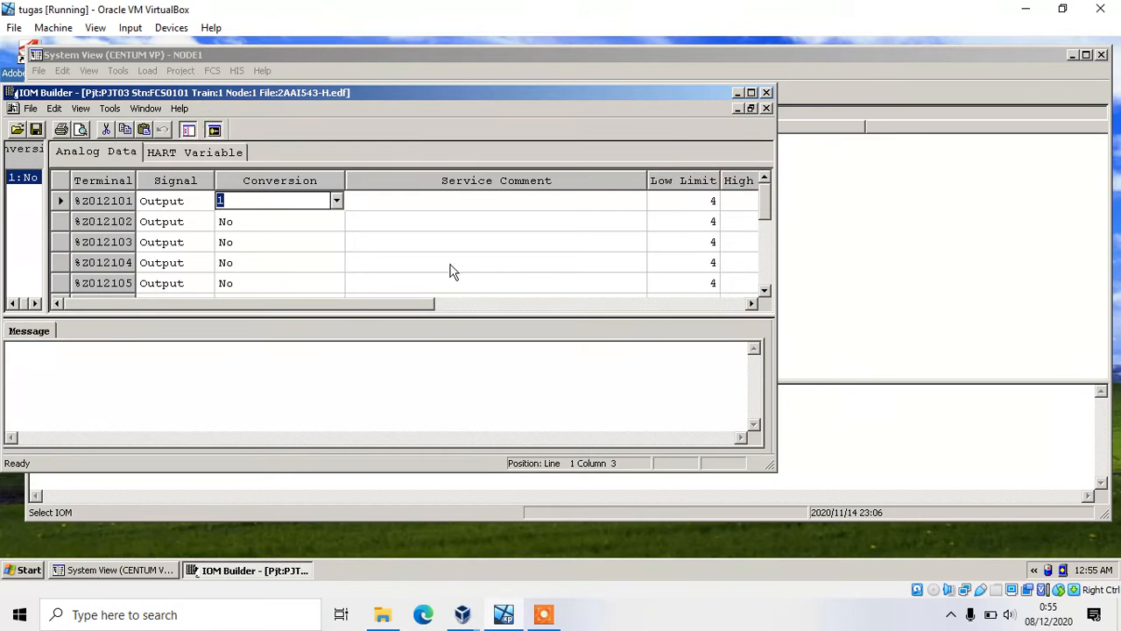
{"action": "left_click_drag", "start_coordinate": [373, 304], "coordinate": [705, 298]}
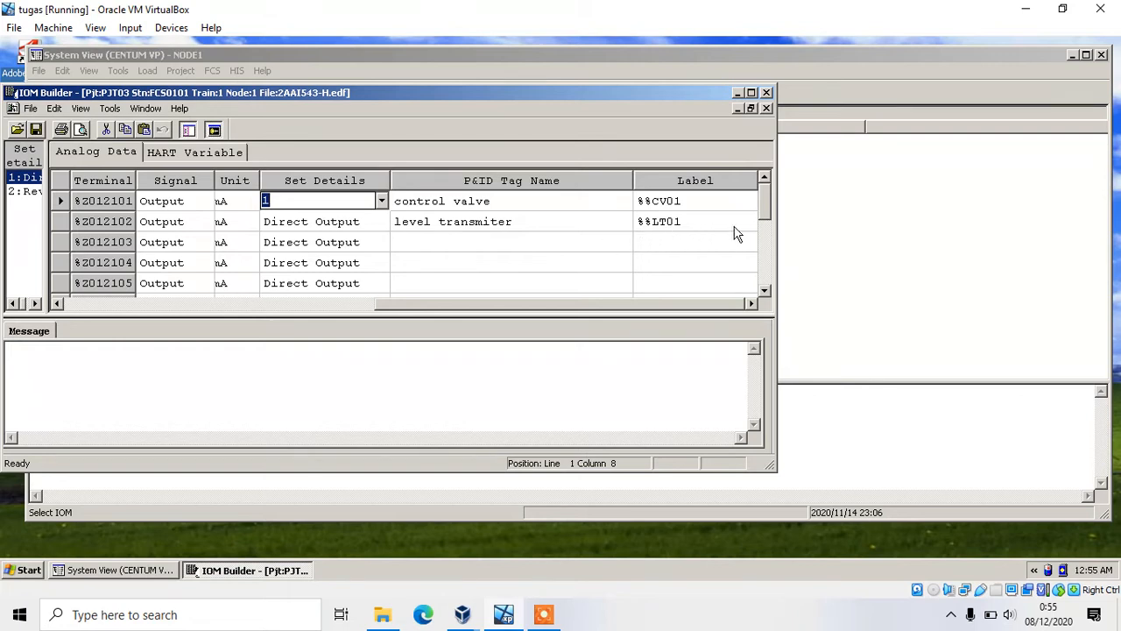
{"action": "left_click_drag", "start_coordinate": [651, 308], "coordinate": [300, 333]}
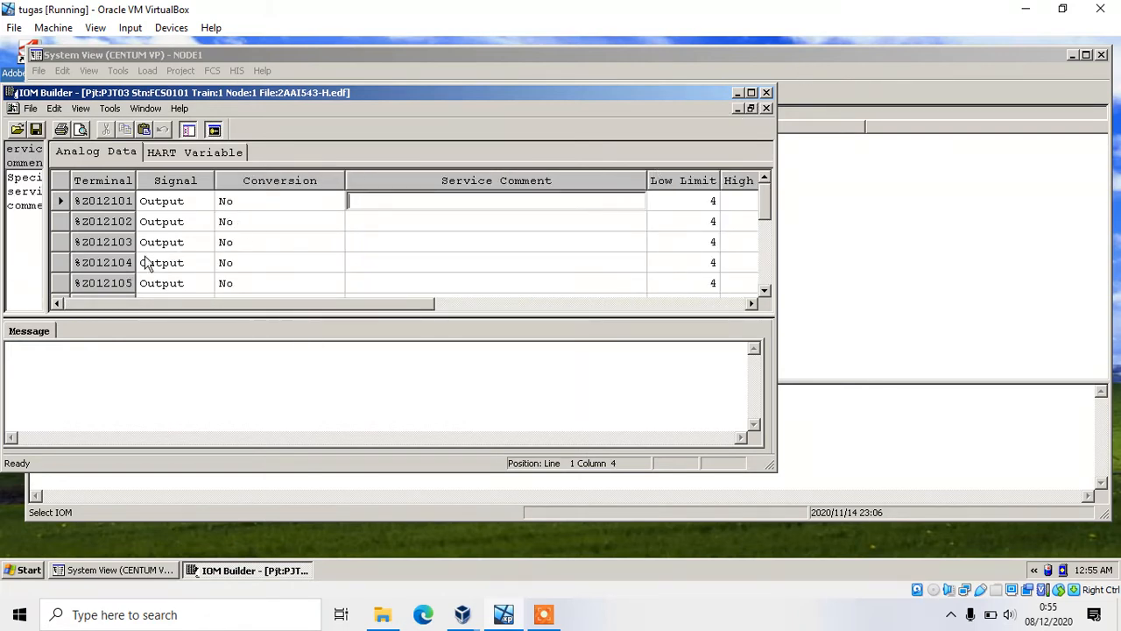
{"action": "left_click", "coordinate": [36, 129]}
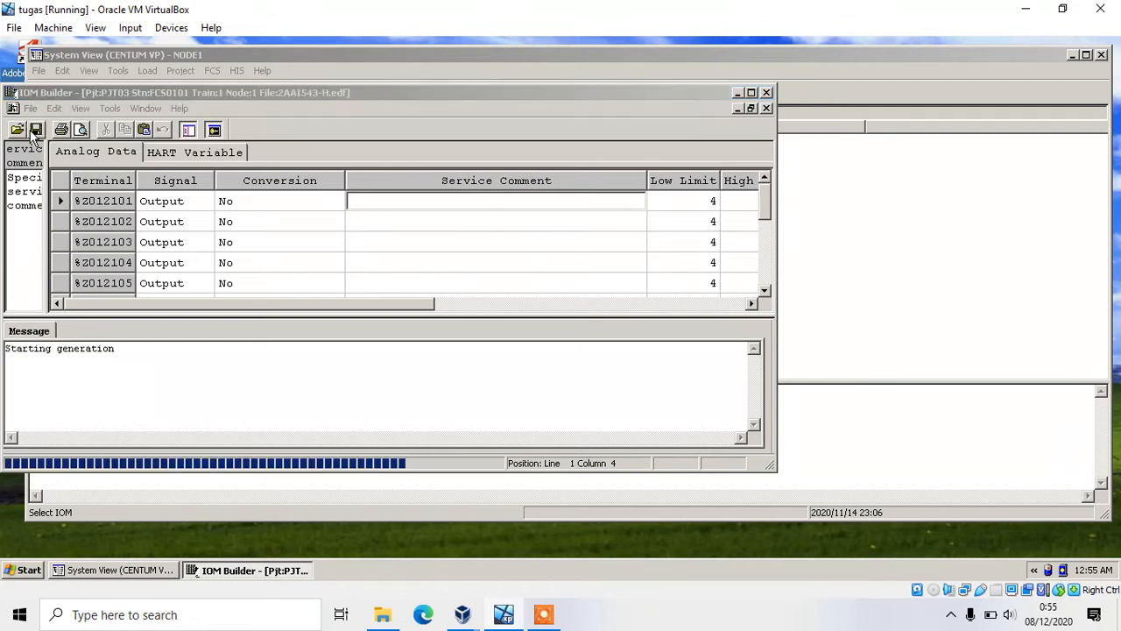
{"action": "left_click", "coordinate": [767, 92]}
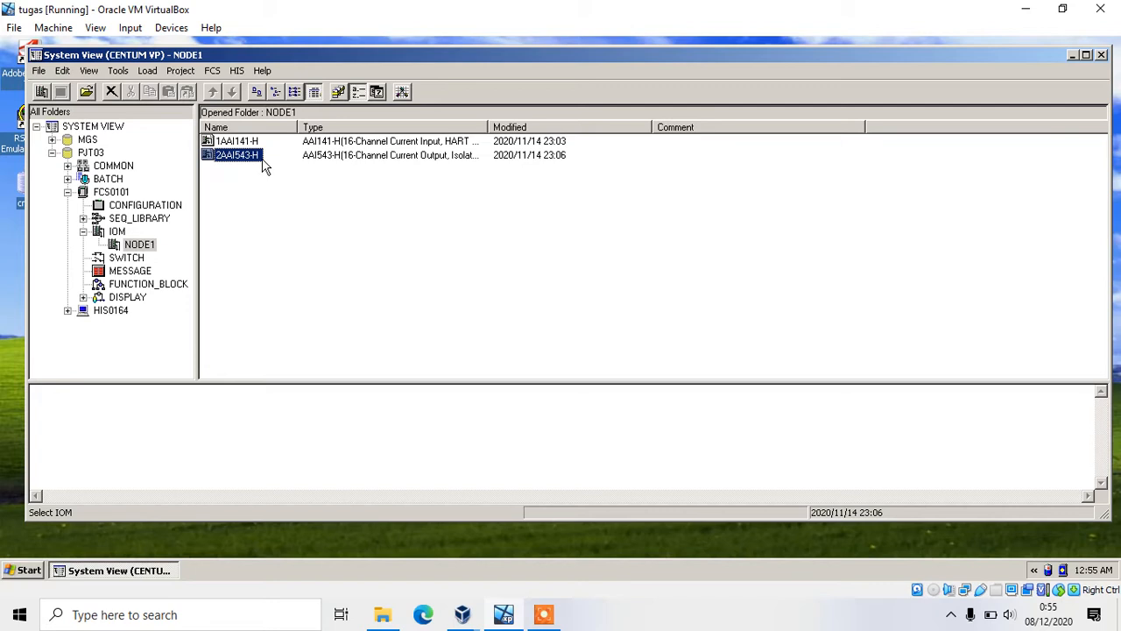
{"action": "left_click", "coordinate": [226, 142]}
{"action": "left_click", "coordinate": [232, 156]}
{"action": "left_click", "coordinate": [233, 142]}
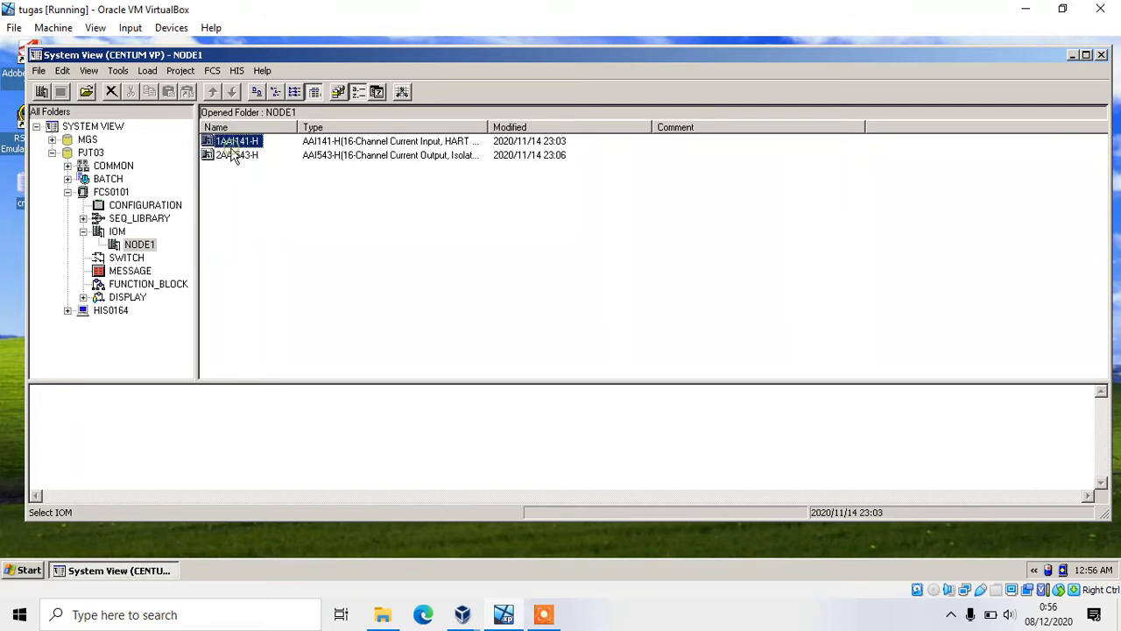
{"action": "left_click", "coordinate": [229, 155]}
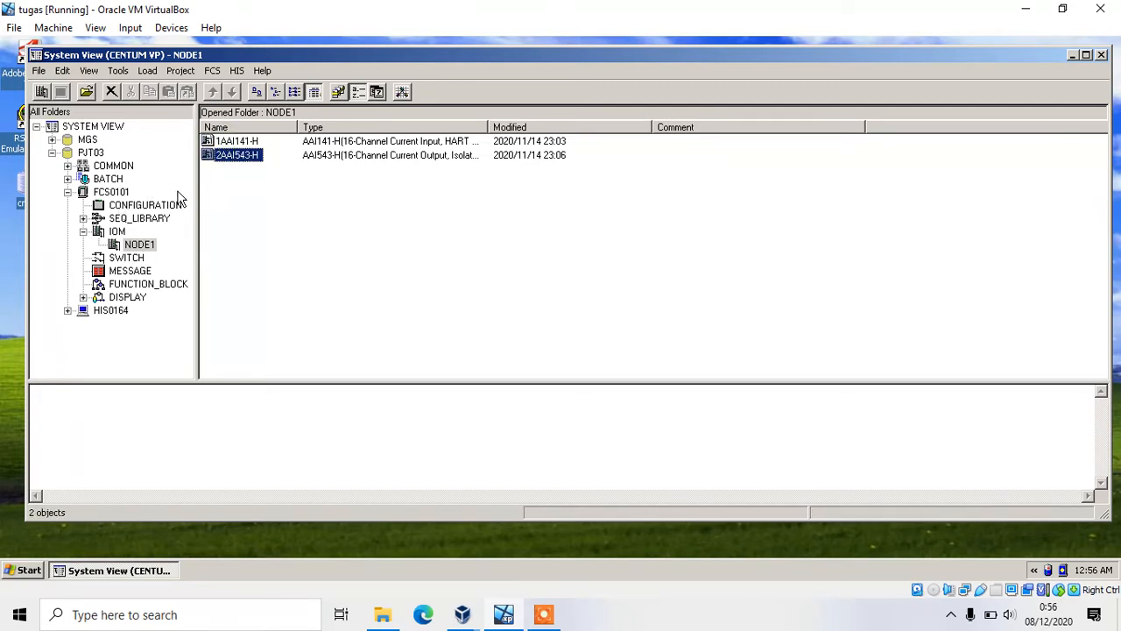
Open control drawing DR0002 from the FUNCTION_BLOCK folder of station FCS0101
{"action": "double_click", "coordinate": [140, 286]}
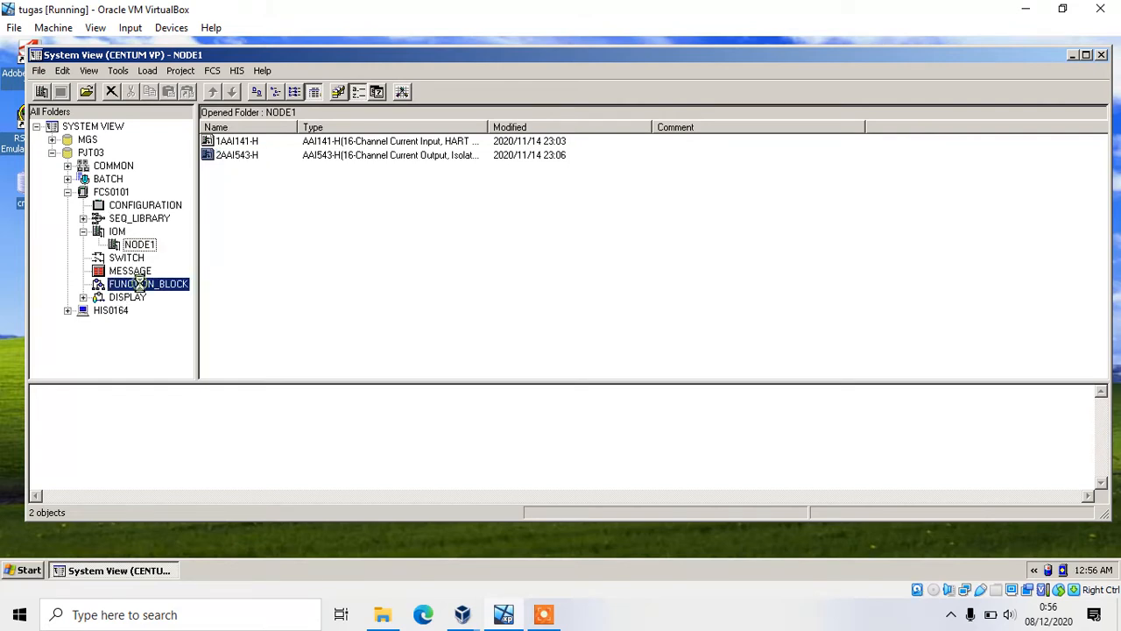
{"action": "scroll", "coordinate": [243, 127], "scroll_direction": "down", "scroll_amount": 2}
{"action": "scroll", "coordinate": [250, 182], "scroll_direction": "up", "scroll_amount": 4}
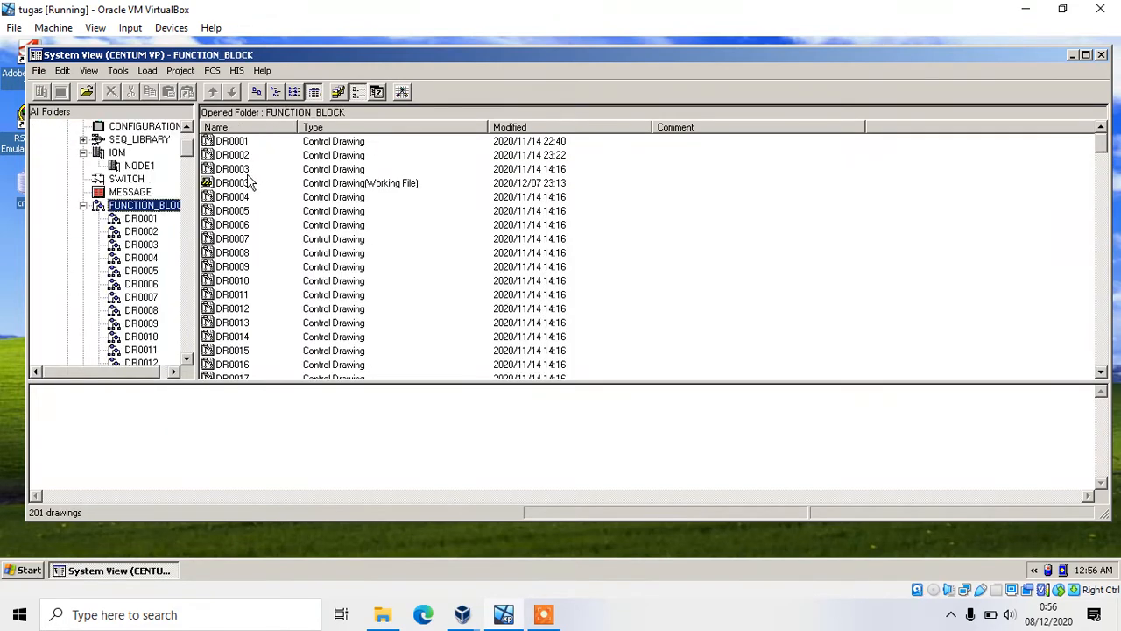
{"action": "left_click", "coordinate": [1097, 136]}
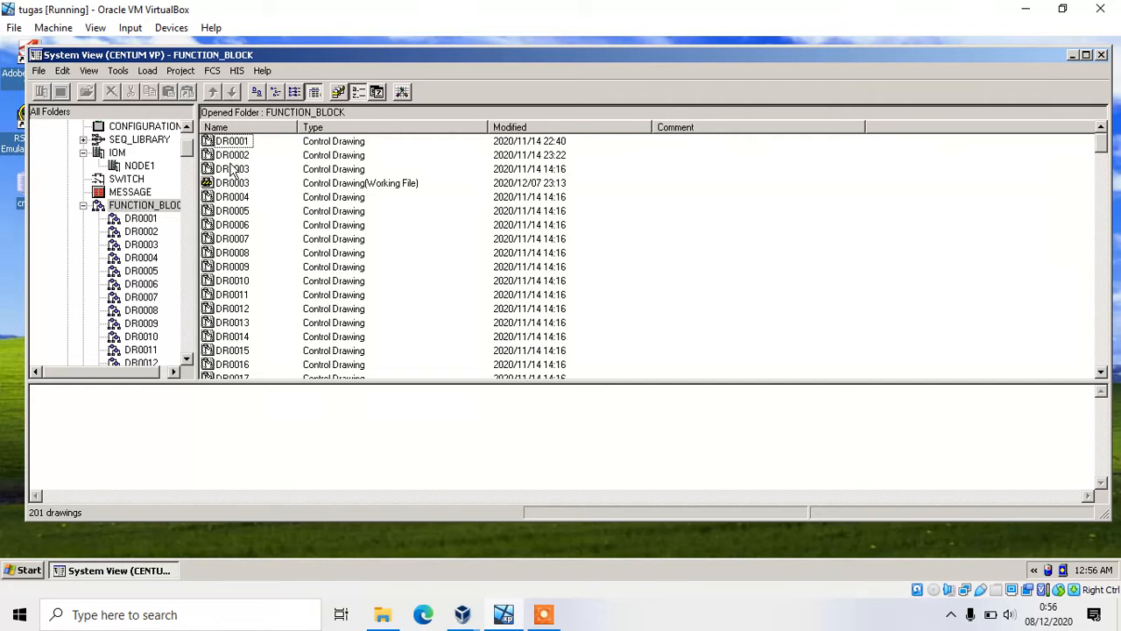
{"action": "left_click_drag", "start_coordinate": [242, 156], "coordinate": [252, 166]}
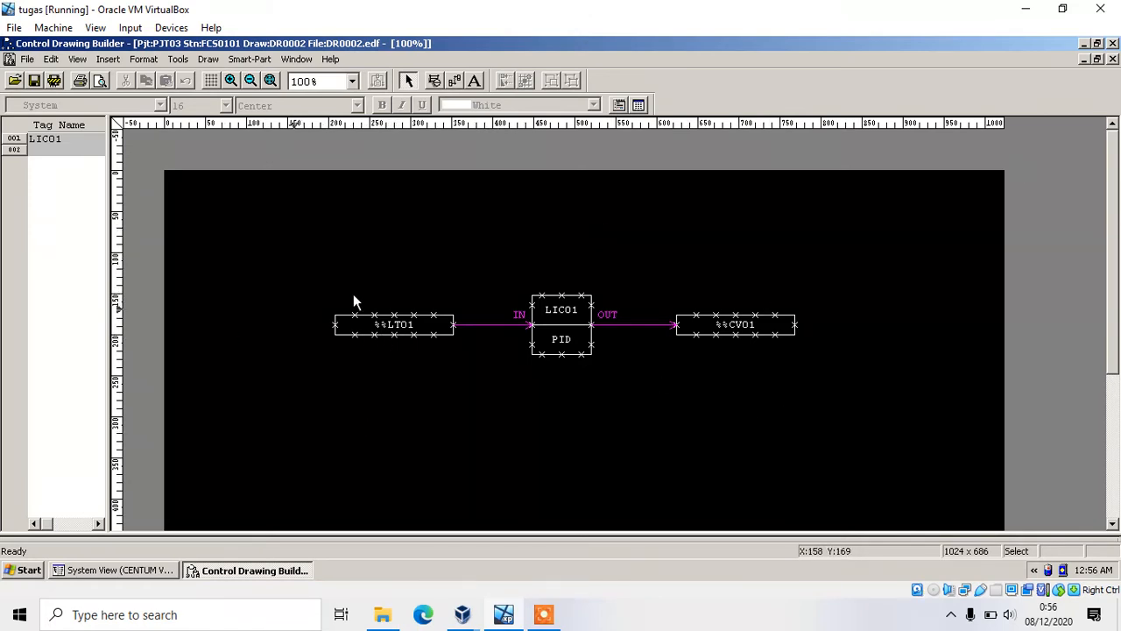
Examine the %%LT01, LIC01 PID and %%CV01 blocks of the level control loop in the drawing
{"action": "left_click", "coordinate": [389, 328]}
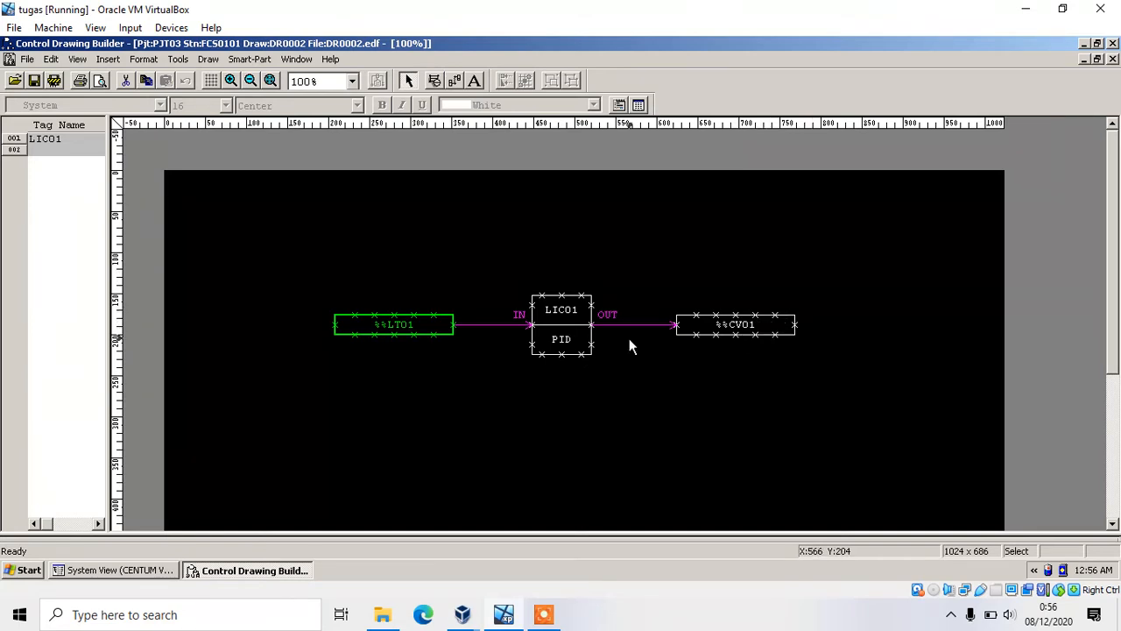
{"action": "left_click", "coordinate": [564, 317]}
{"action": "left_click", "coordinate": [753, 326]}
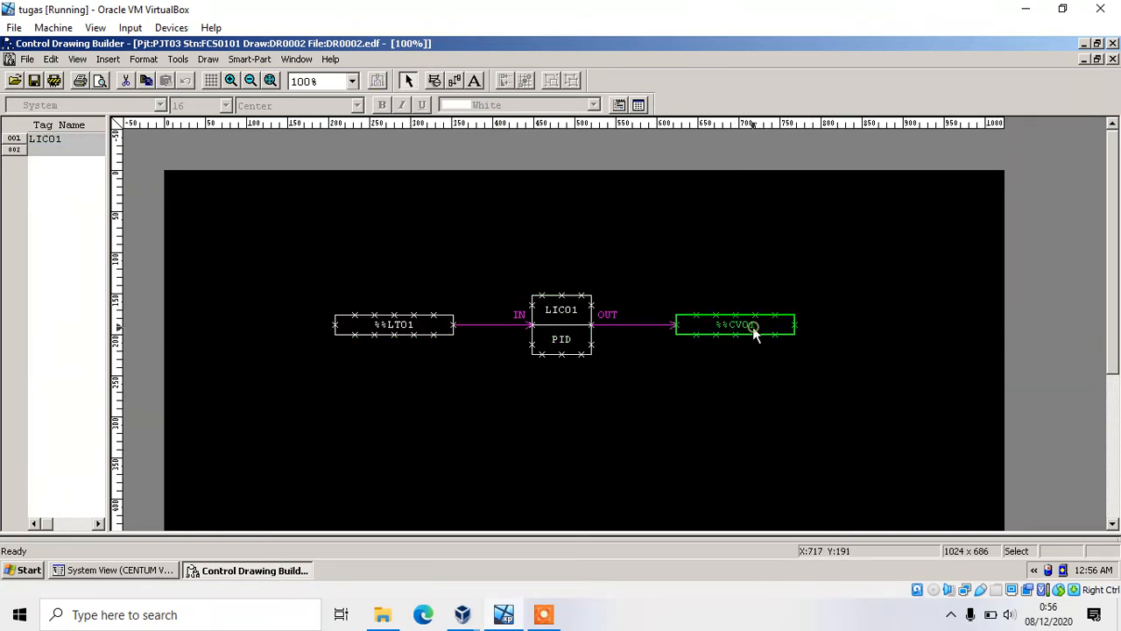
{"action": "left_click", "coordinate": [364, 319]}
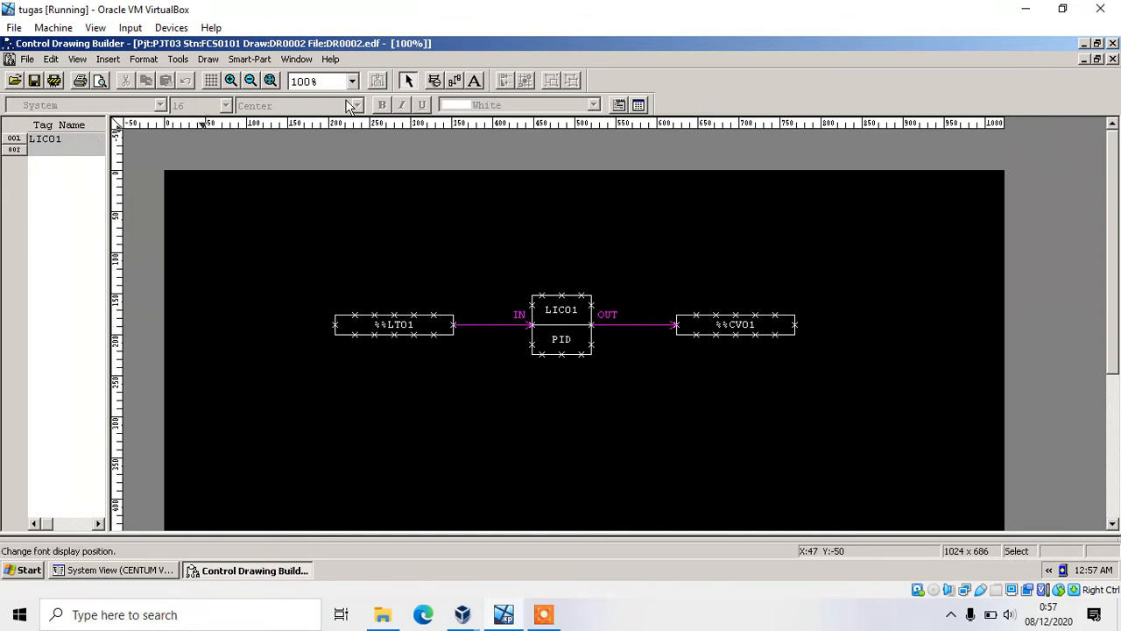
{"action": "left_click", "coordinate": [453, 81]}
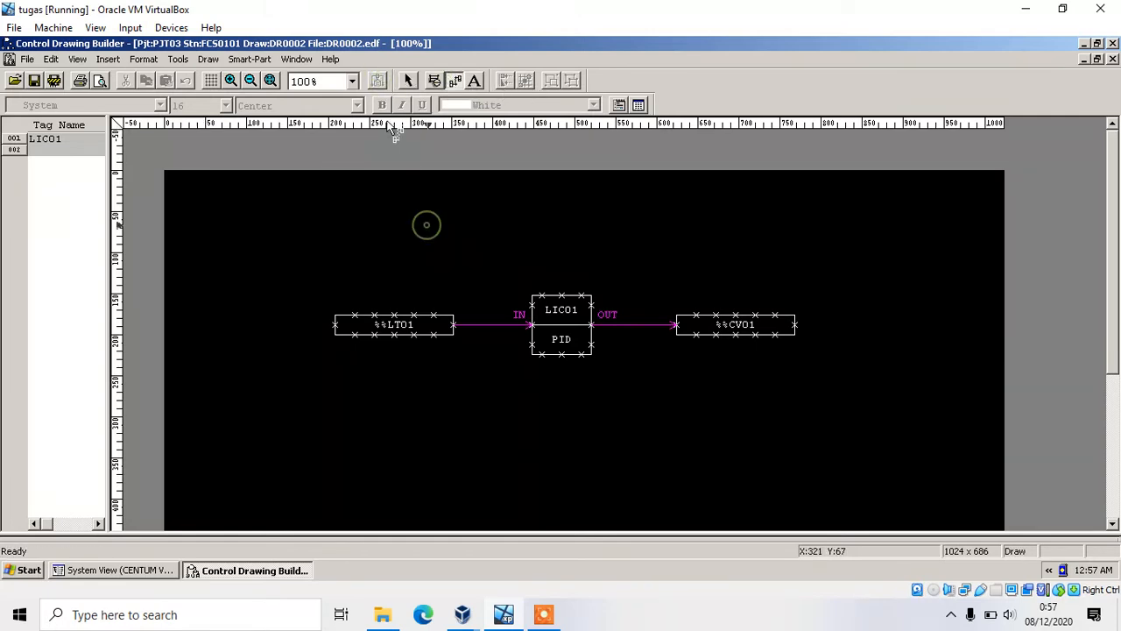
{"action": "left_click", "coordinate": [406, 80]}
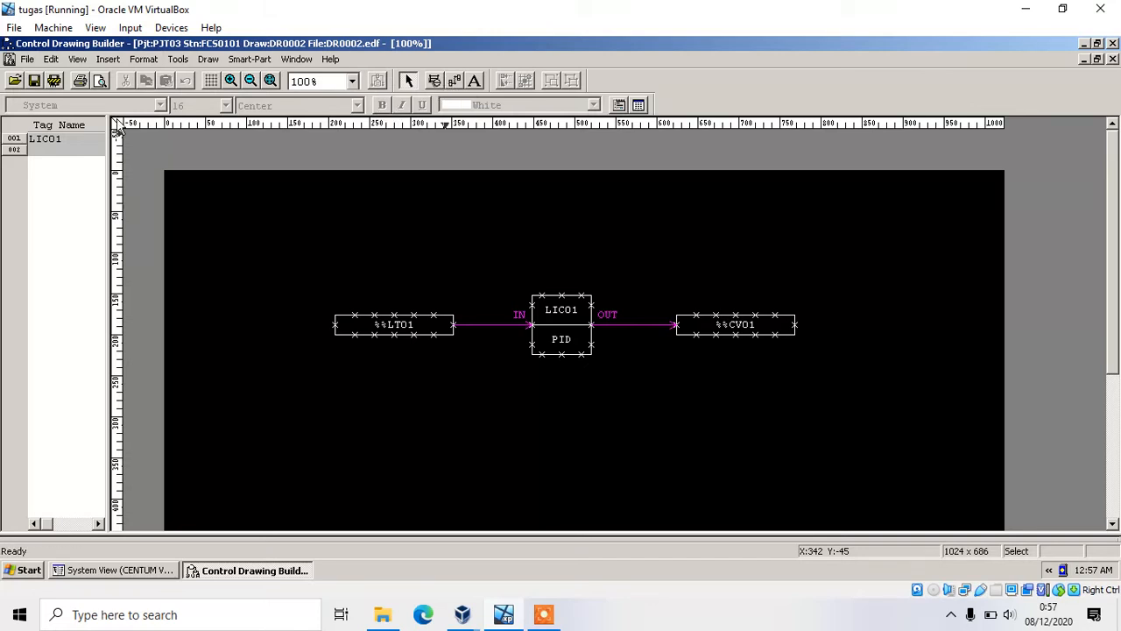
{"action": "left_click", "coordinate": [455, 80]}
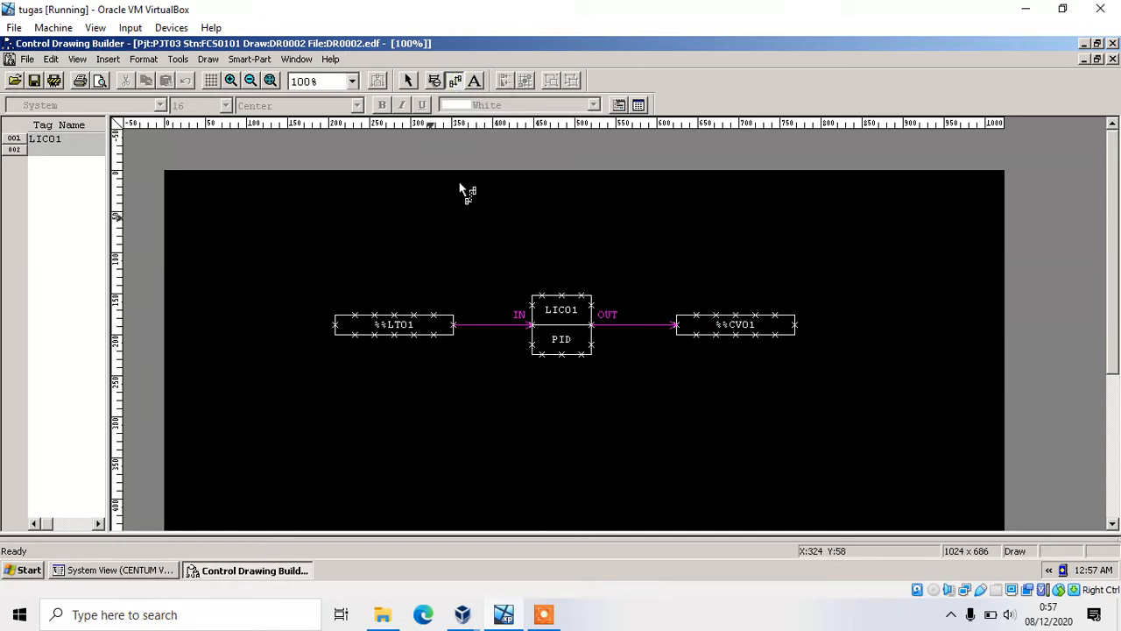
{"action": "left_click", "coordinate": [410, 80]}
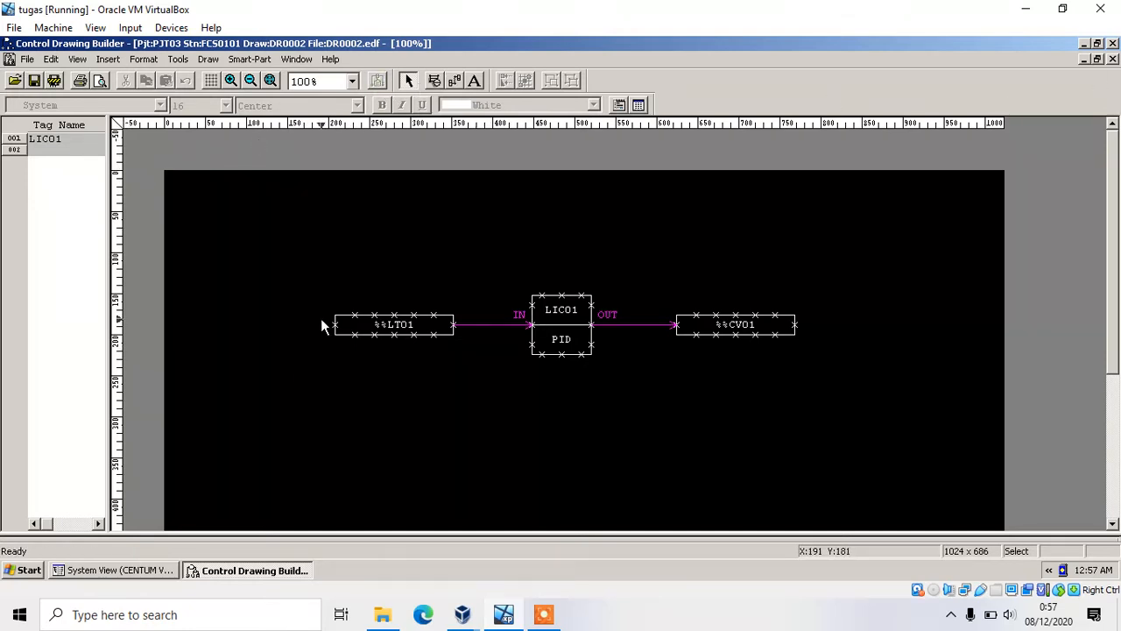
Save control drawing DR0002 and close it
{"action": "left_click", "coordinate": [363, 325]}
{"action": "left_click", "coordinate": [33, 80]}
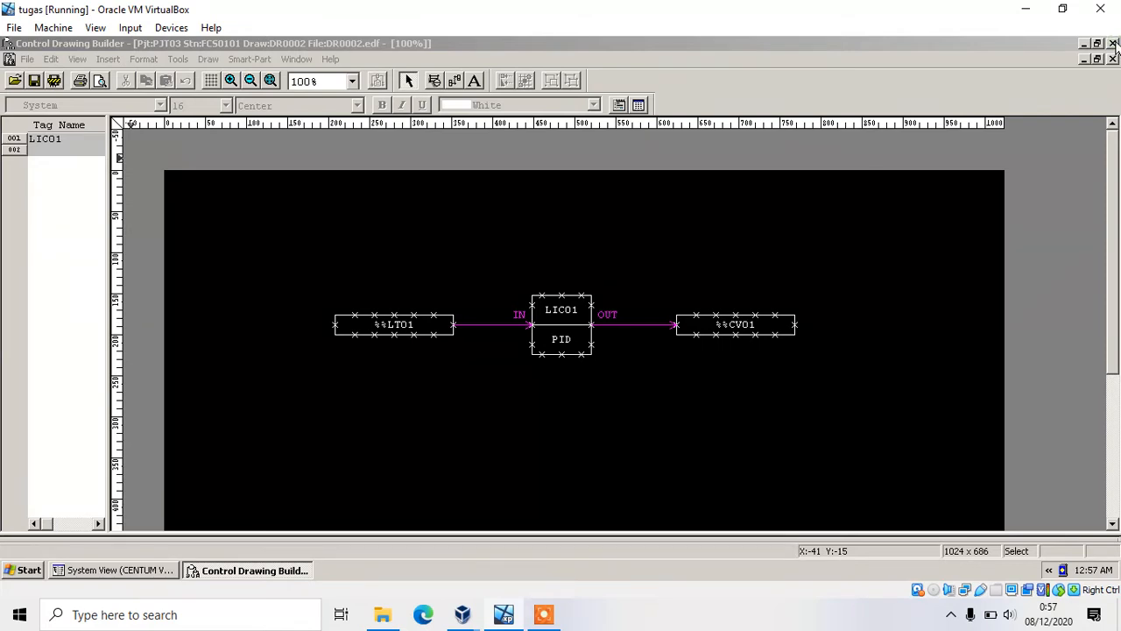
{"action": "left_click", "coordinate": [1113, 43]}
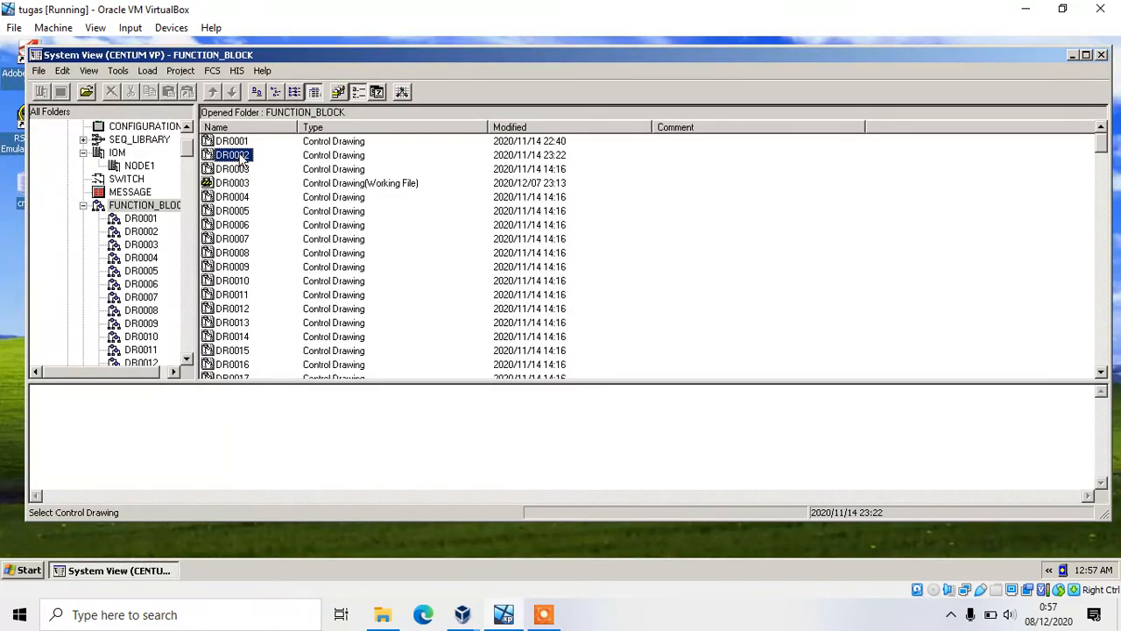
Open control drawing DR0004 from the FUNCTION_BLOCK folder
{"action": "scroll", "coordinate": [233, 203], "scroll_direction": "down", "scroll_amount": 6}
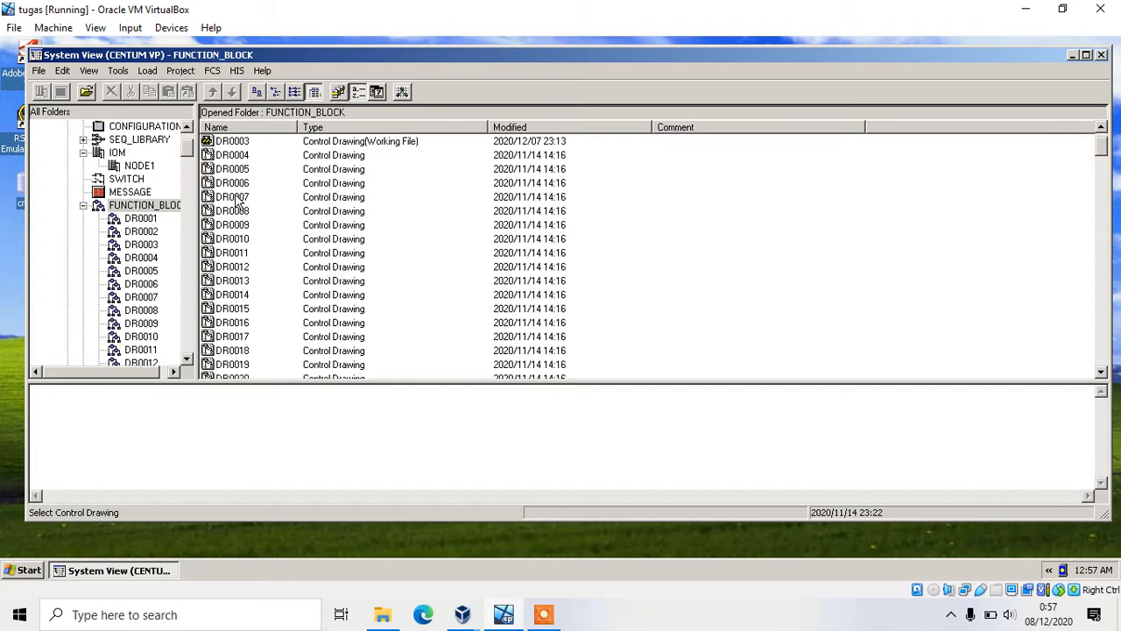
{"action": "scroll", "coordinate": [263, 271], "scroll_direction": "up", "scroll_amount": 4}
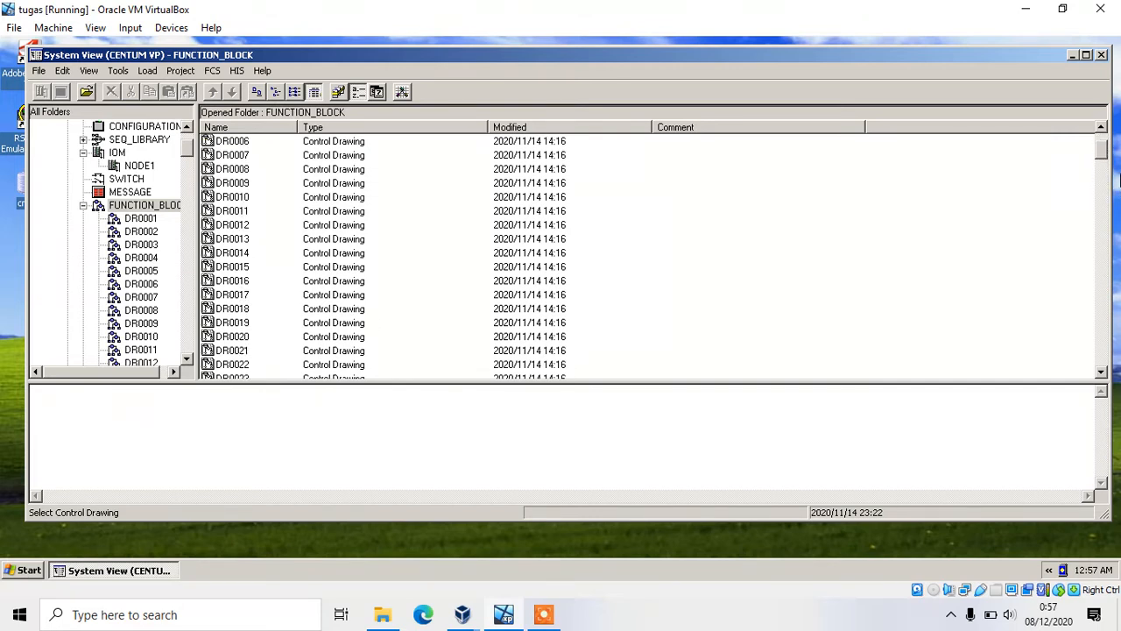
{"action": "mouse_move", "coordinate": [1100, 153]}
{"action": "left_mouse_down"}
{"action": "mouse_move", "coordinate": [1069, 336]}
{"action": "mouse_move", "coordinate": [1075, 391]}
{"action": "mouse_move", "coordinate": [1094, 143]}
{"action": "mouse_move", "coordinate": [1101, 346]}
{"action": "mouse_move", "coordinate": [1099, 357]}
{"action": "mouse_move", "coordinate": [1100, 140]}
{"action": "left_mouse_up"}
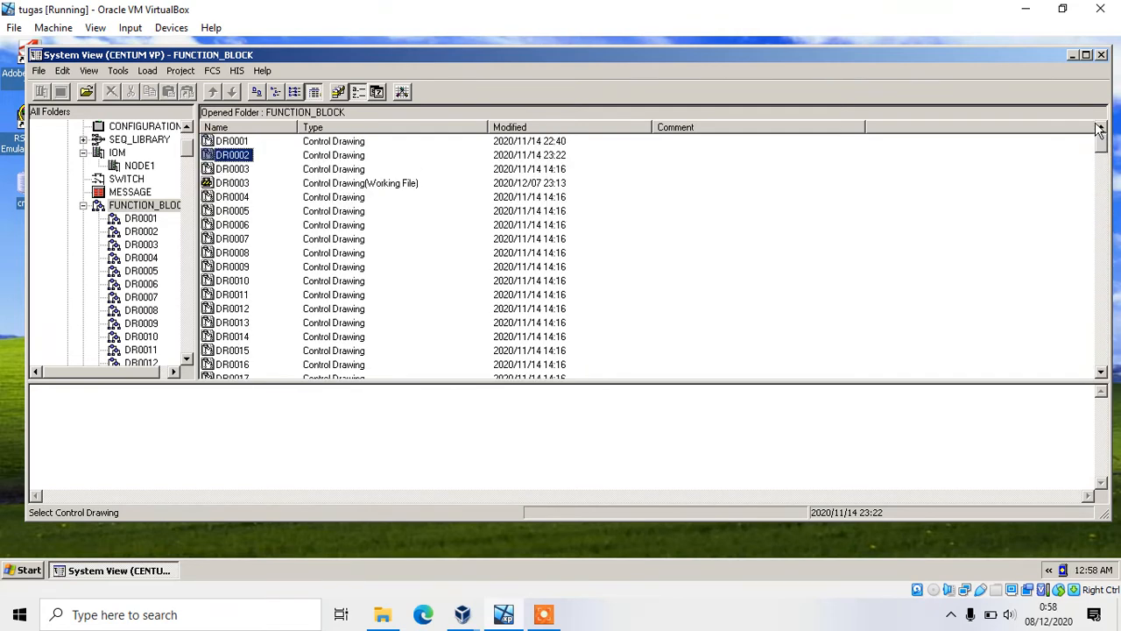
{"action": "left_click", "coordinate": [228, 198]}
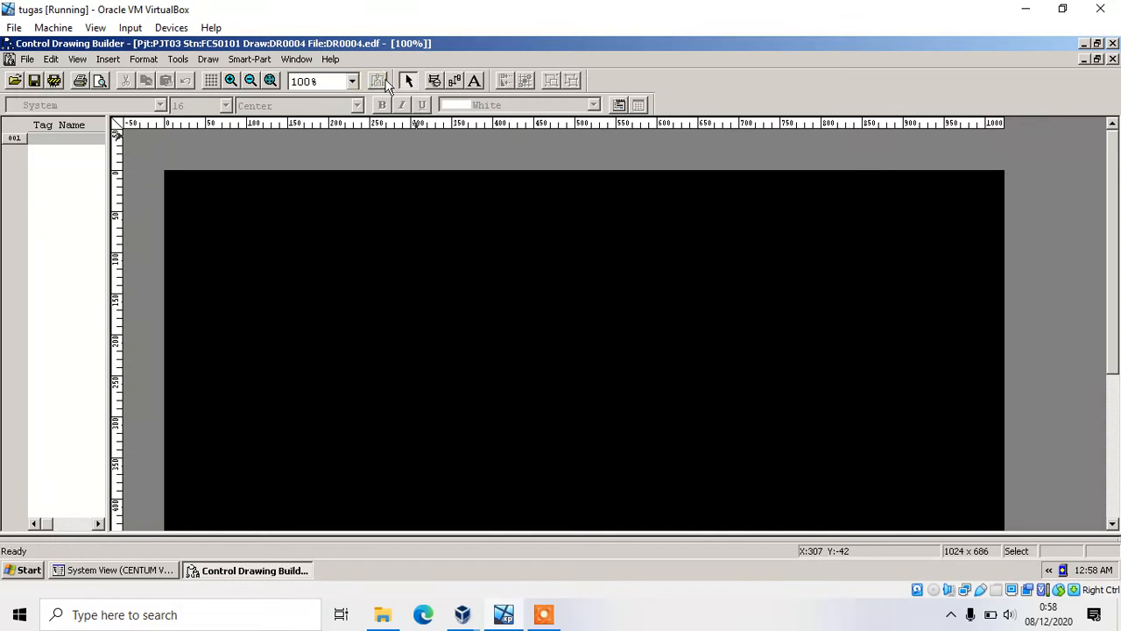
Place three PID function blocks from the regulatory Controllers group across the drawing, then close it without saving
{"action": "left_click", "coordinate": [435, 81]}
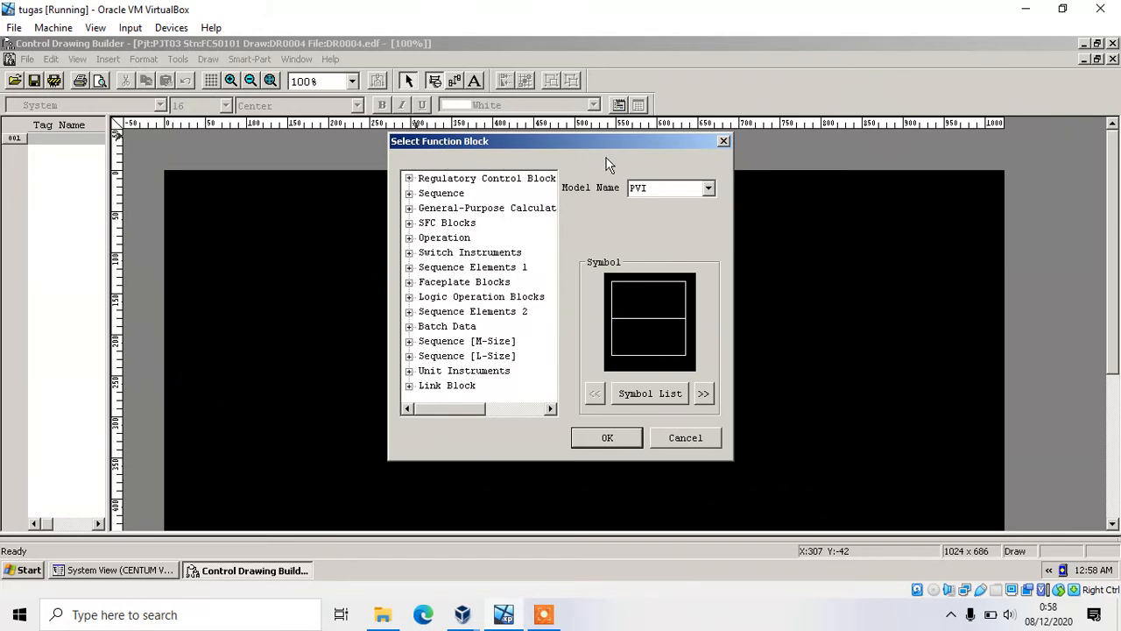
{"action": "double_click", "coordinate": [445, 180]}
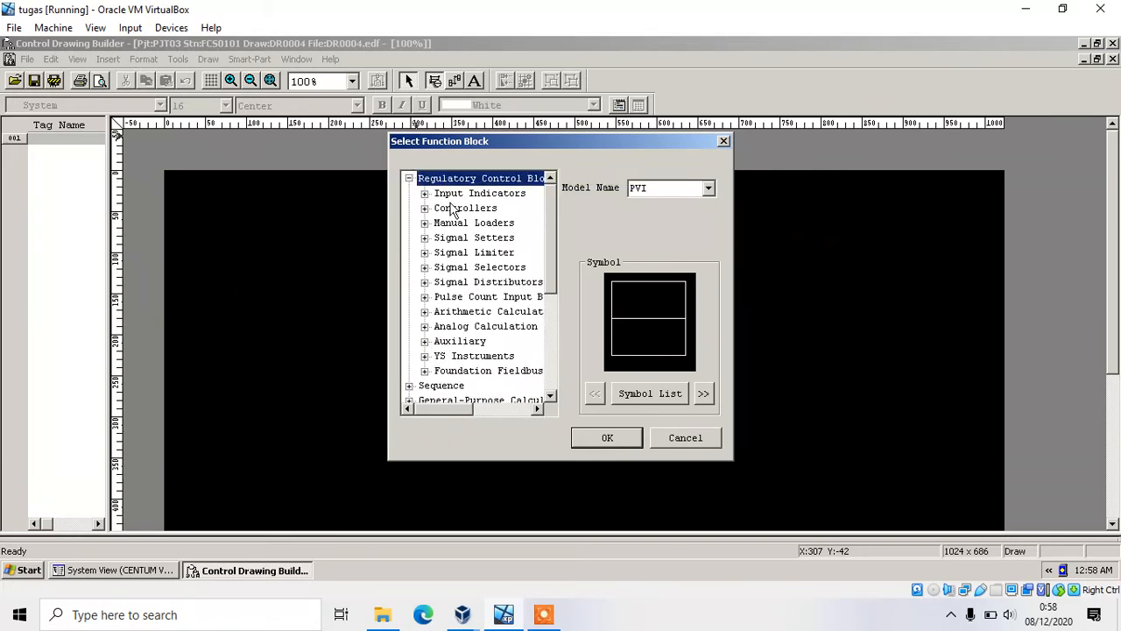
{"action": "double_click", "coordinate": [452, 208]}
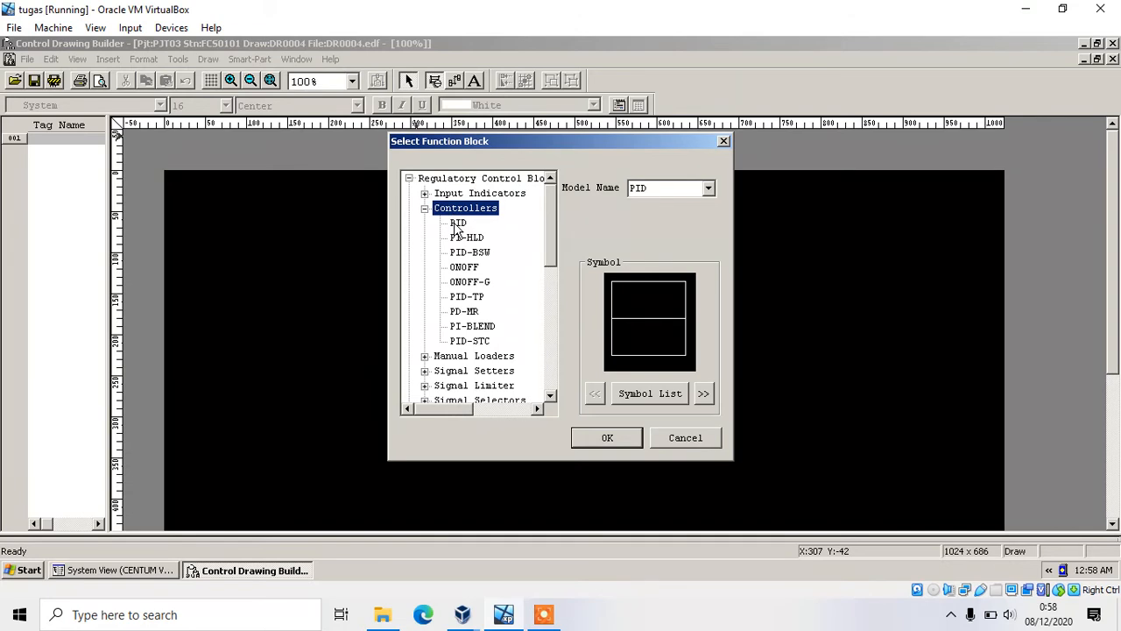
{"action": "left_click", "coordinate": [459, 223]}
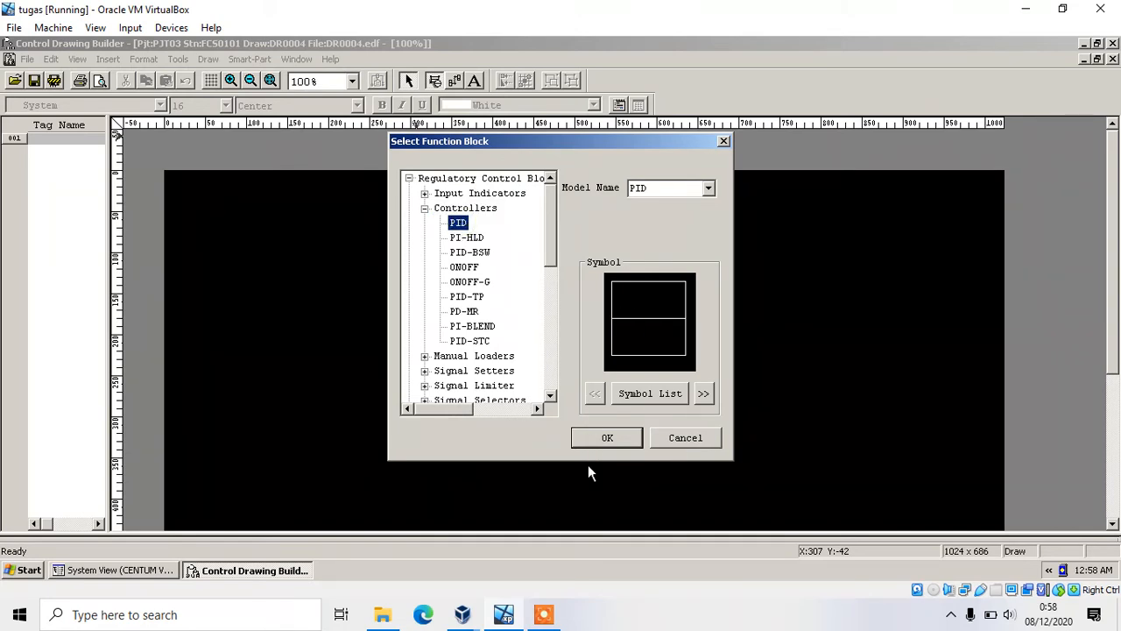
{"action": "left_click", "coordinate": [604, 437]}
{"action": "left_click", "coordinate": [414, 256]}
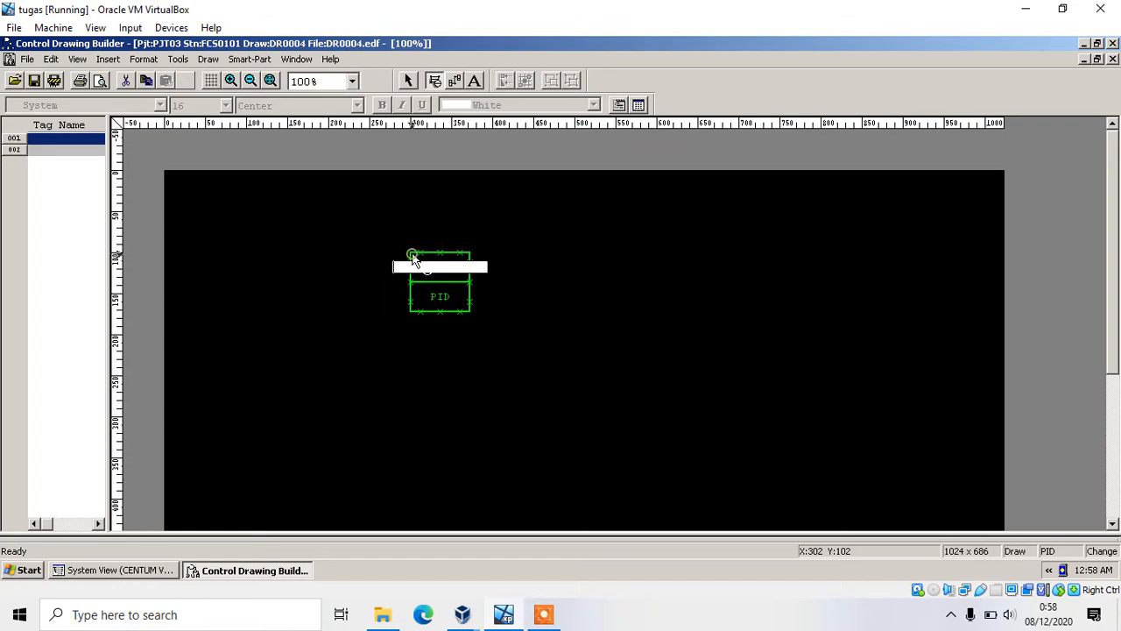
{"action": "left_click", "coordinate": [537, 278]}
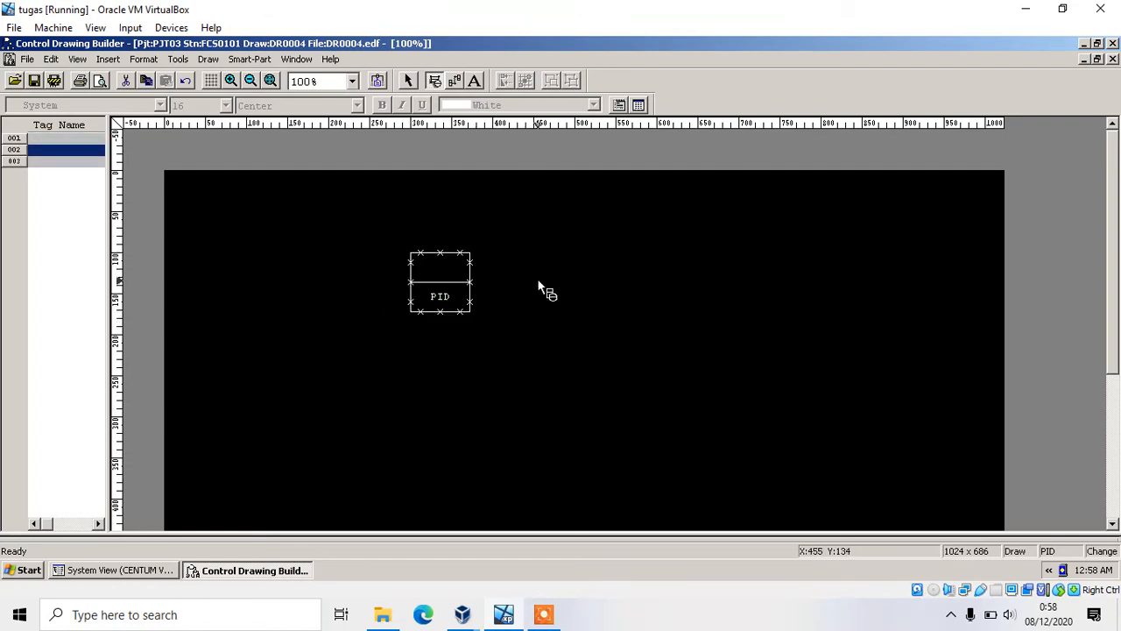
{"action": "left_click", "coordinate": [719, 257]}
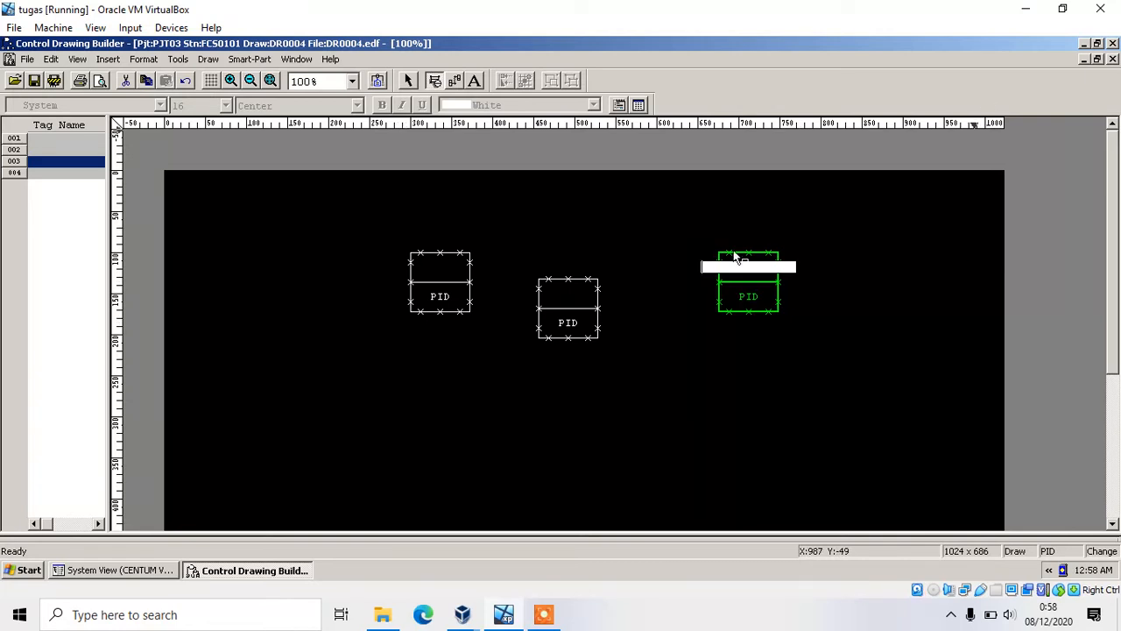
{"action": "left_click", "coordinate": [1113, 43]}
{"action": "left_click", "coordinate": [550, 333]}
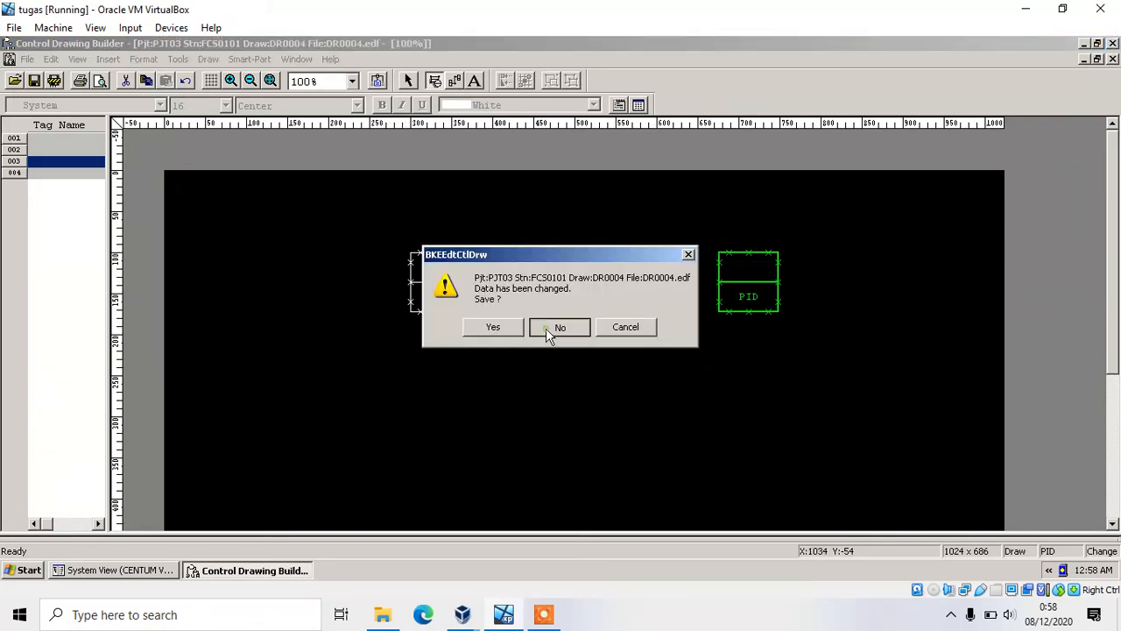
Reopen control drawing DR0002 to view the level control loop again, then close it
{"action": "left_click", "coordinate": [236, 155]}
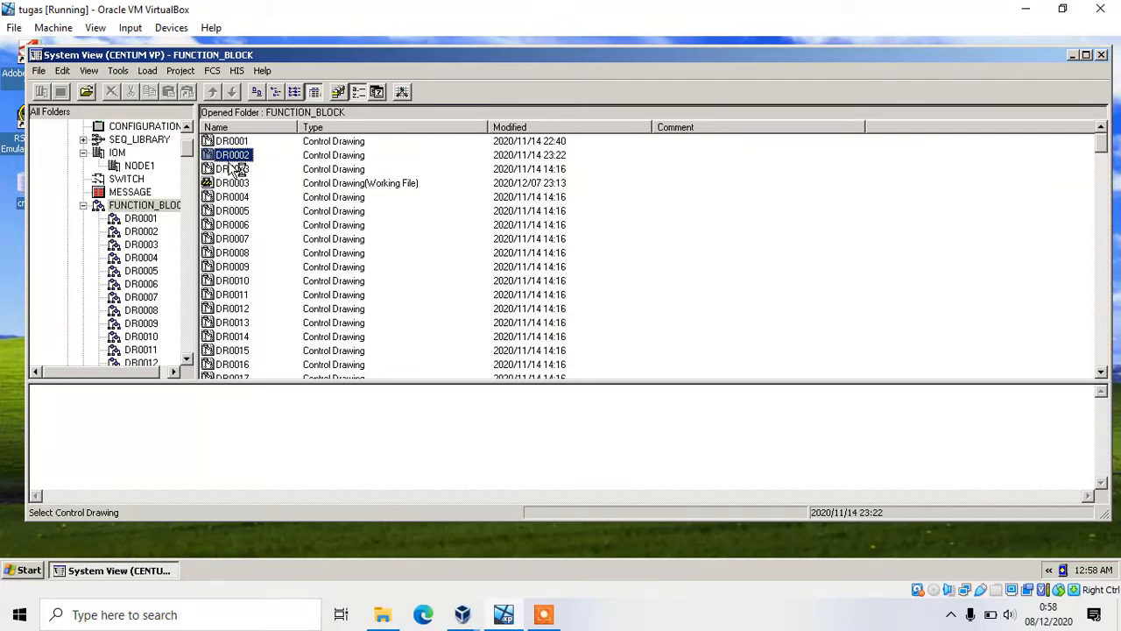
{"action": "double_click", "coordinate": [238, 157]}
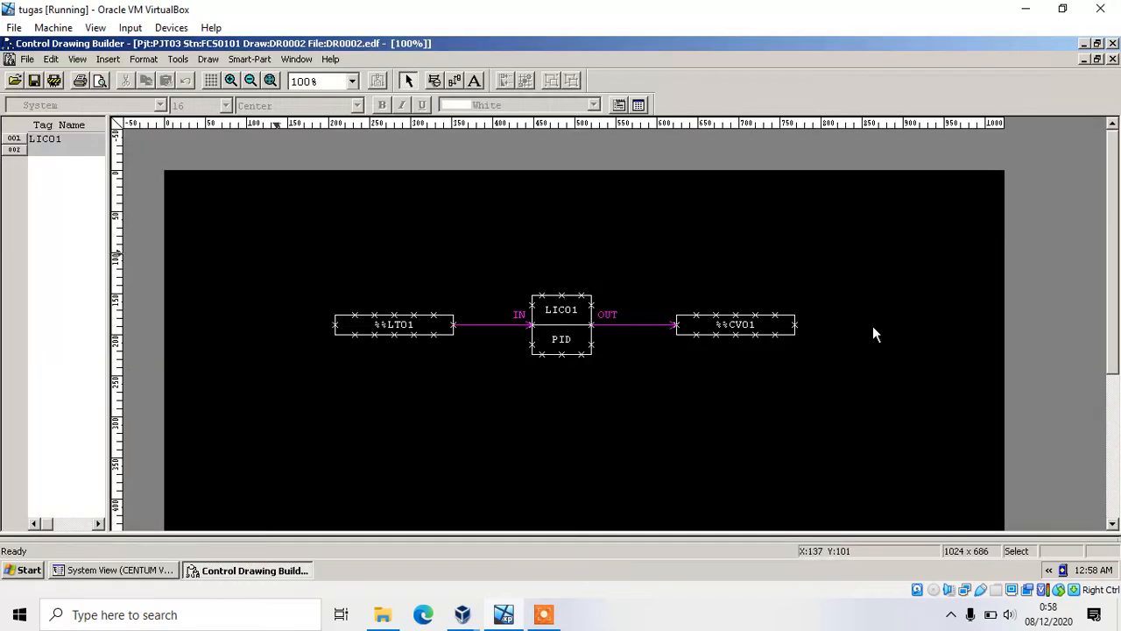
{"action": "left_click", "coordinate": [1113, 43]}
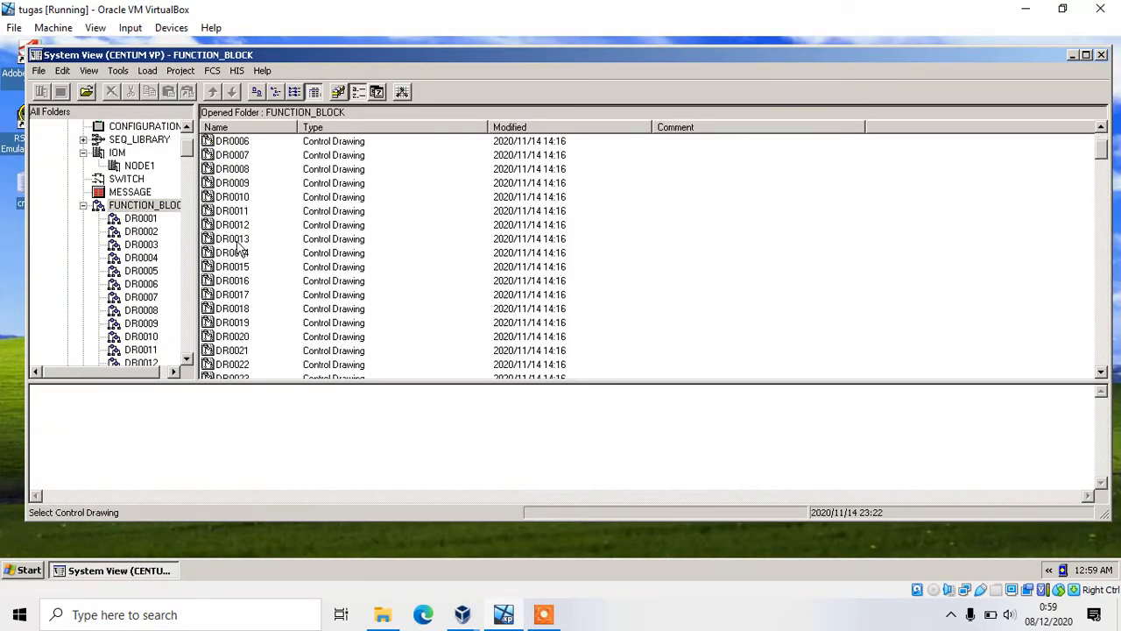
Open trend acquisition pen assignment TR0001 from the CONFIGURATION folder of station HIS0164
{"action": "double_click", "coordinate": [143, 205]}
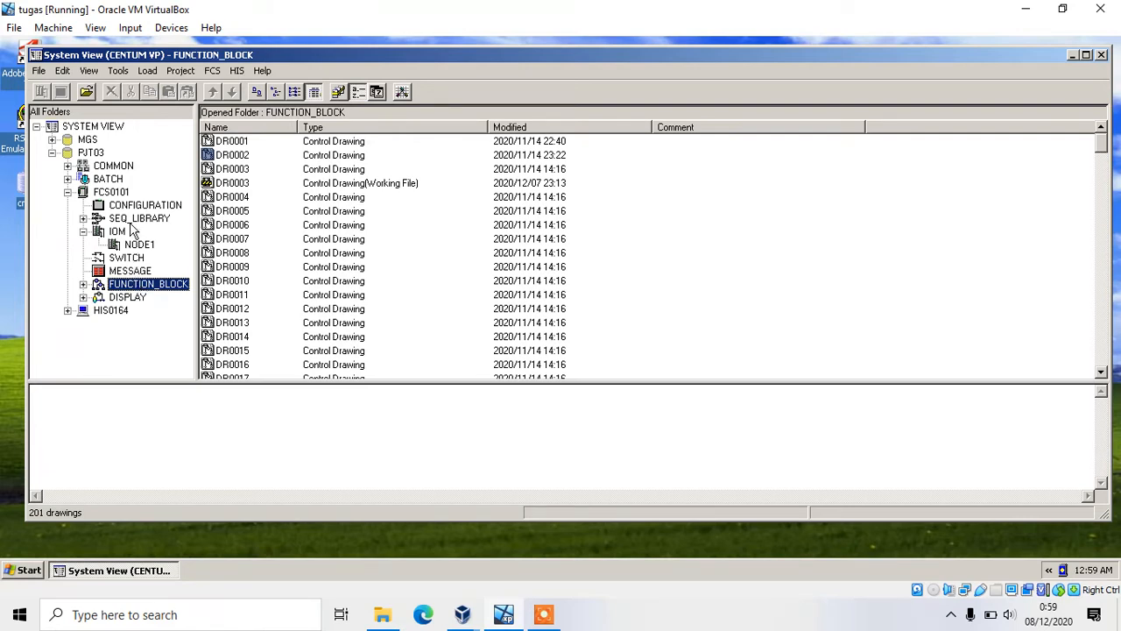
{"action": "double_click", "coordinate": [115, 311]}
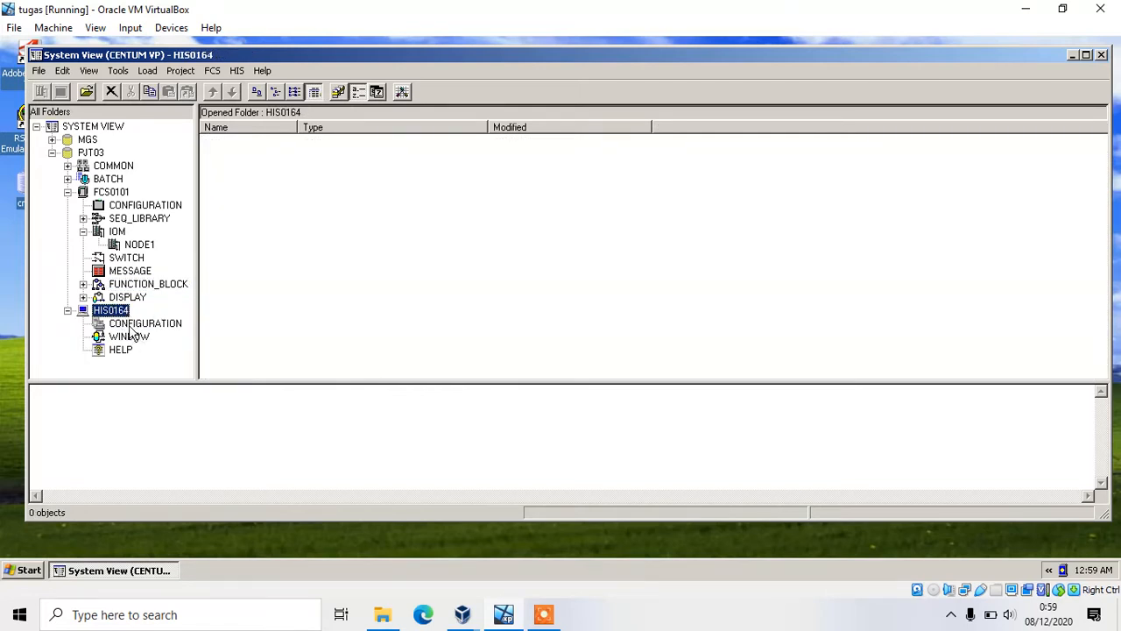
{"action": "left_click", "coordinate": [131, 325]}
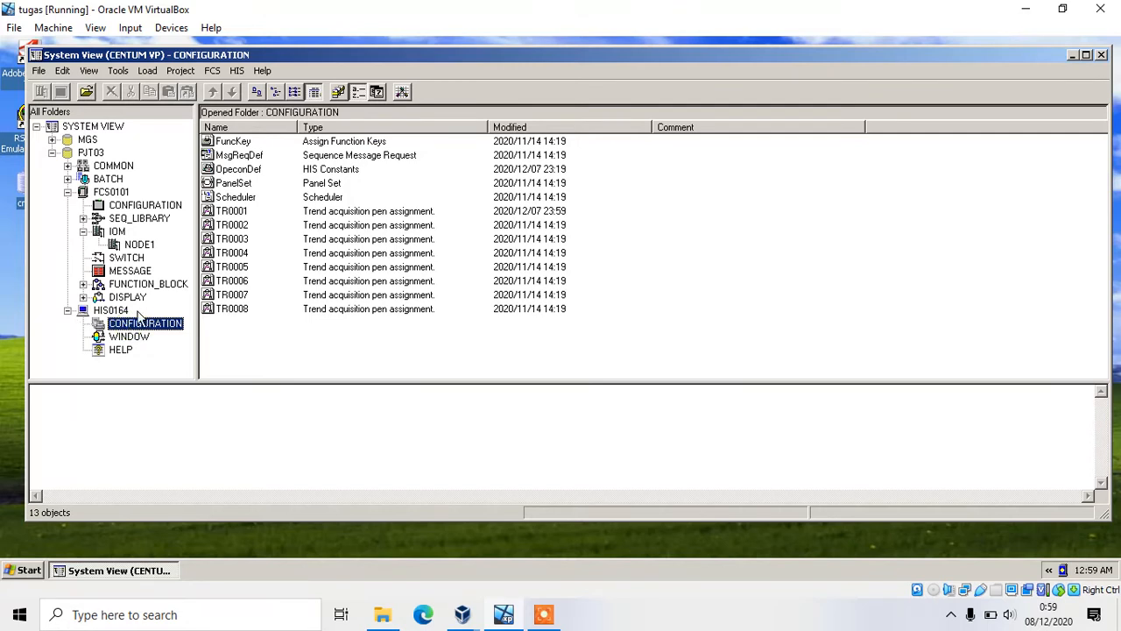
{"action": "left_click", "coordinate": [238, 212]}
{"action": "double_click", "coordinate": [237, 212]}
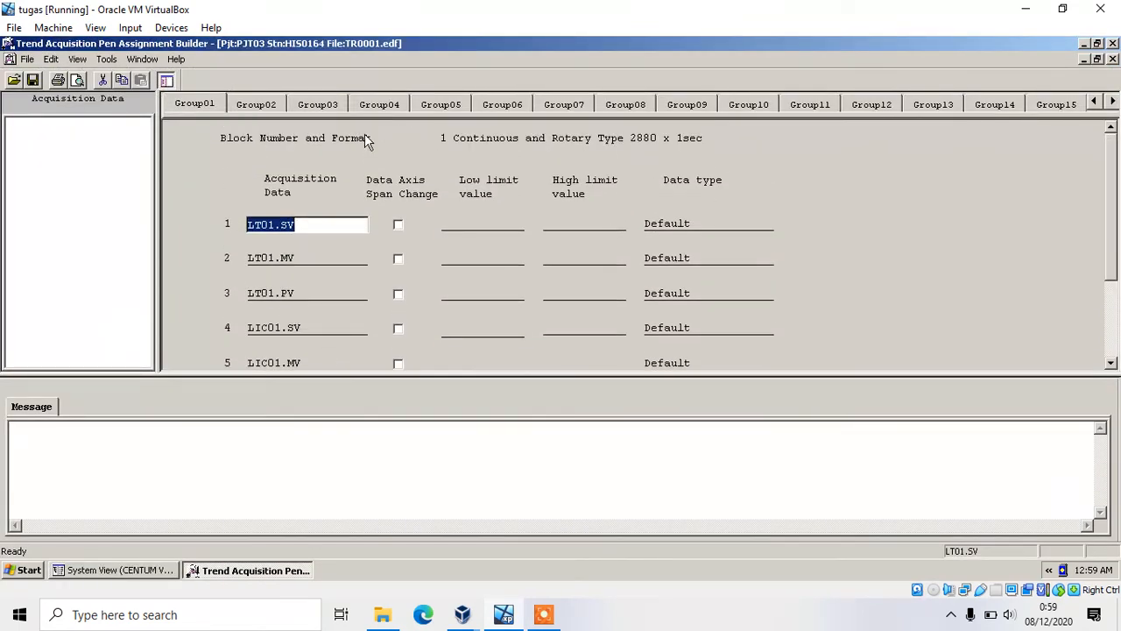
Examine the Group01 acquisition data assignments for the LT01 and LIC01 SV, MV and PV items
{"action": "scroll", "coordinate": [348, 320], "scroll_direction": "down", "scroll_amount": 3}
{"action": "scroll", "coordinate": [325, 274], "scroll_direction": "up", "scroll_amount": 3}
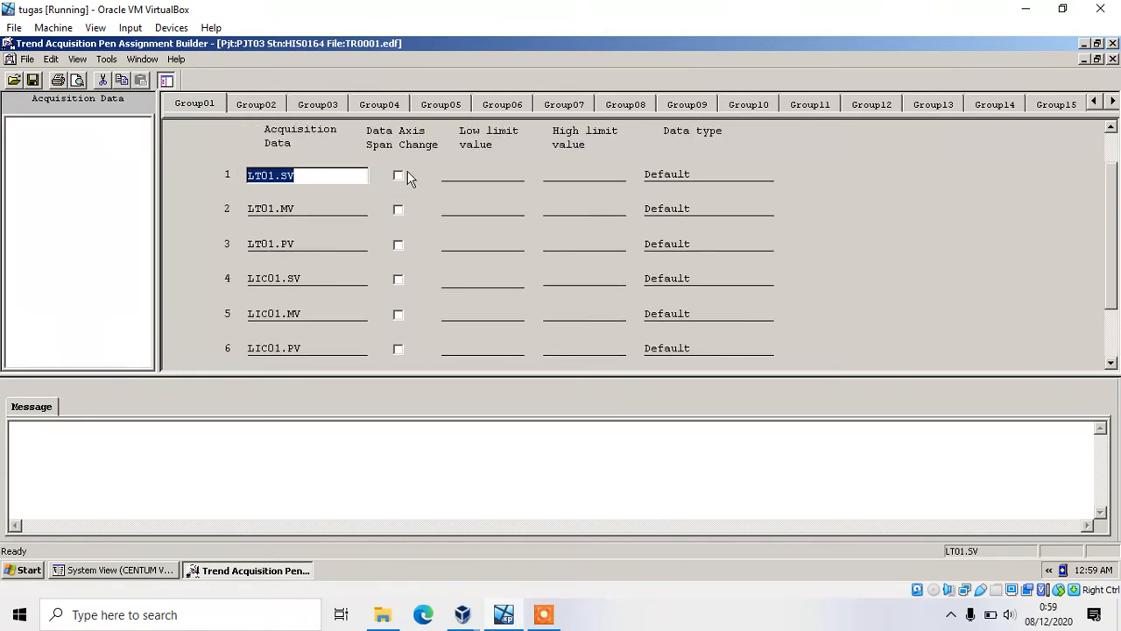
{"action": "scroll", "coordinate": [244, 227], "scroll_direction": "down", "scroll_amount": 1}
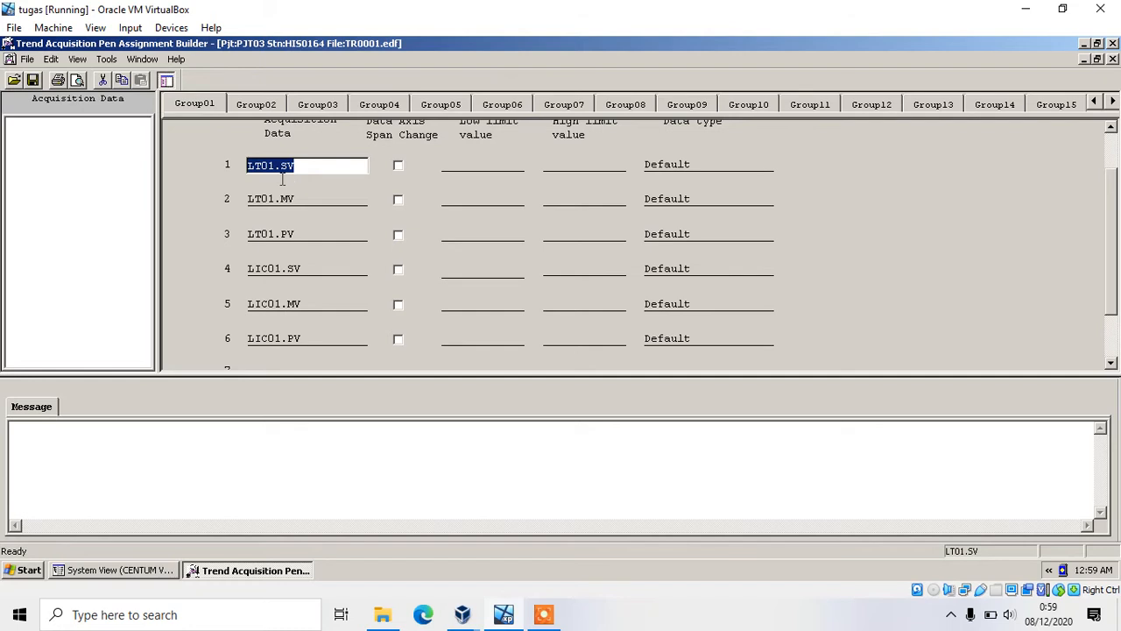
{"action": "scroll", "coordinate": [283, 180], "scroll_direction": "up", "scroll_amount": 1}
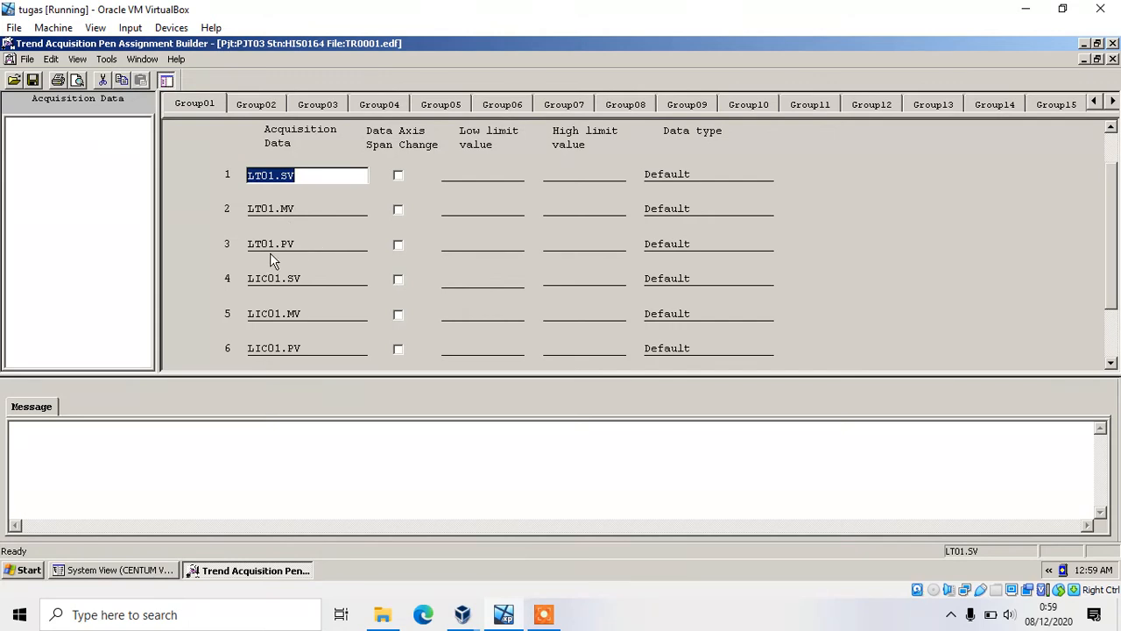
{"action": "scroll", "coordinate": [287, 256], "scroll_direction": "down", "scroll_amount": 2}
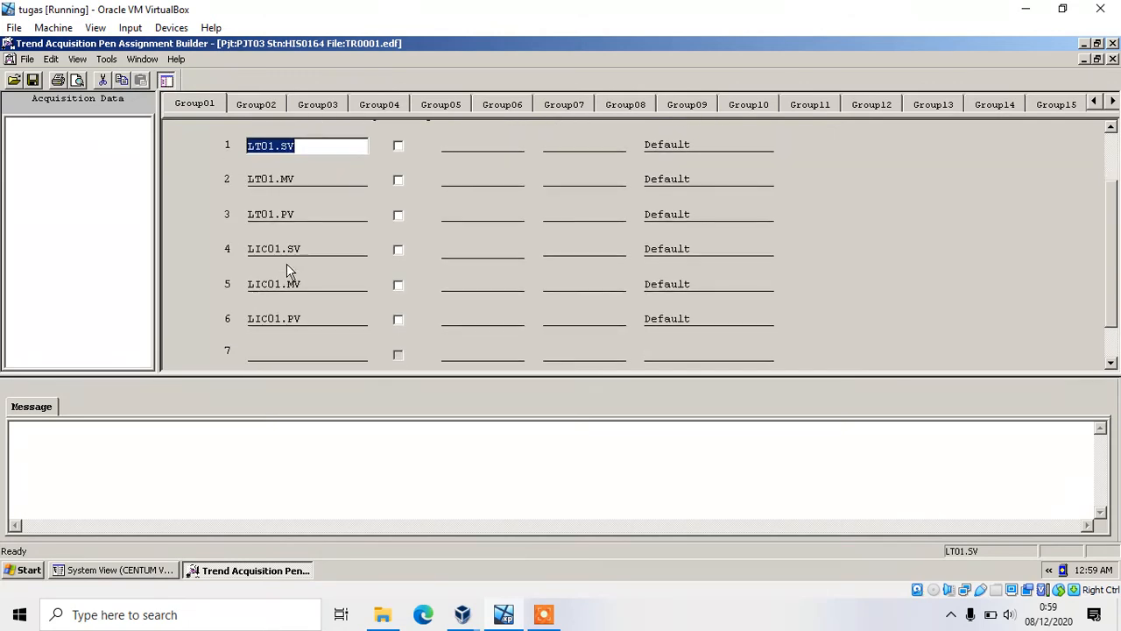
{"action": "scroll", "coordinate": [280, 271], "scroll_direction": "down", "scroll_amount": 2}
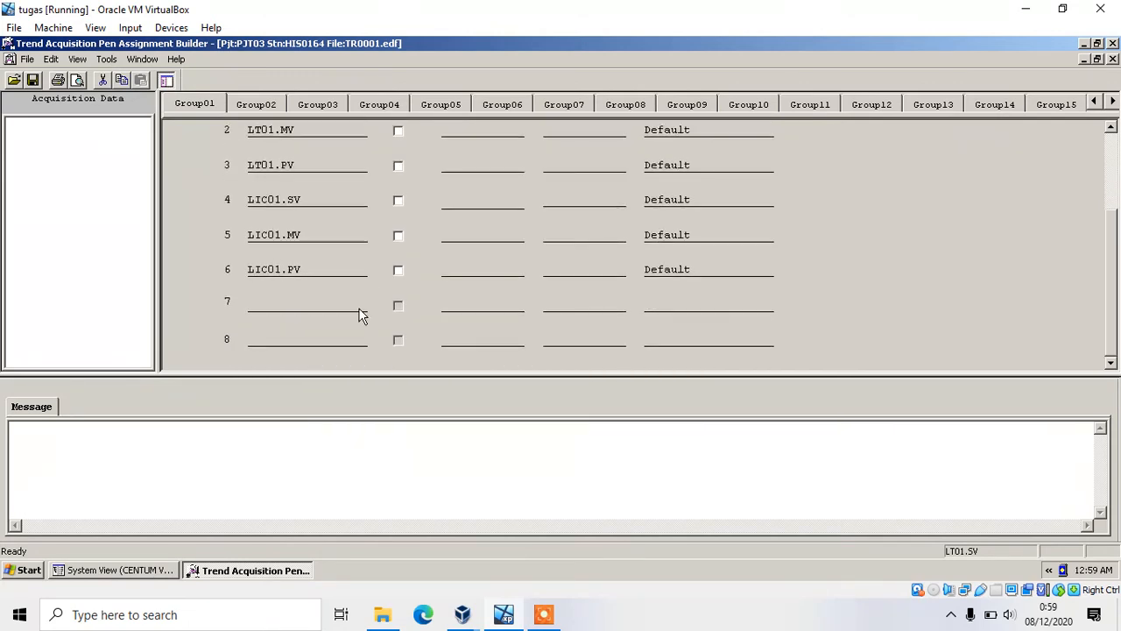
{"action": "scroll", "coordinate": [341, 298], "scroll_direction": "up", "scroll_amount": 3}
{"action": "scroll", "coordinate": [302, 210], "scroll_direction": "up", "scroll_amount": 3}
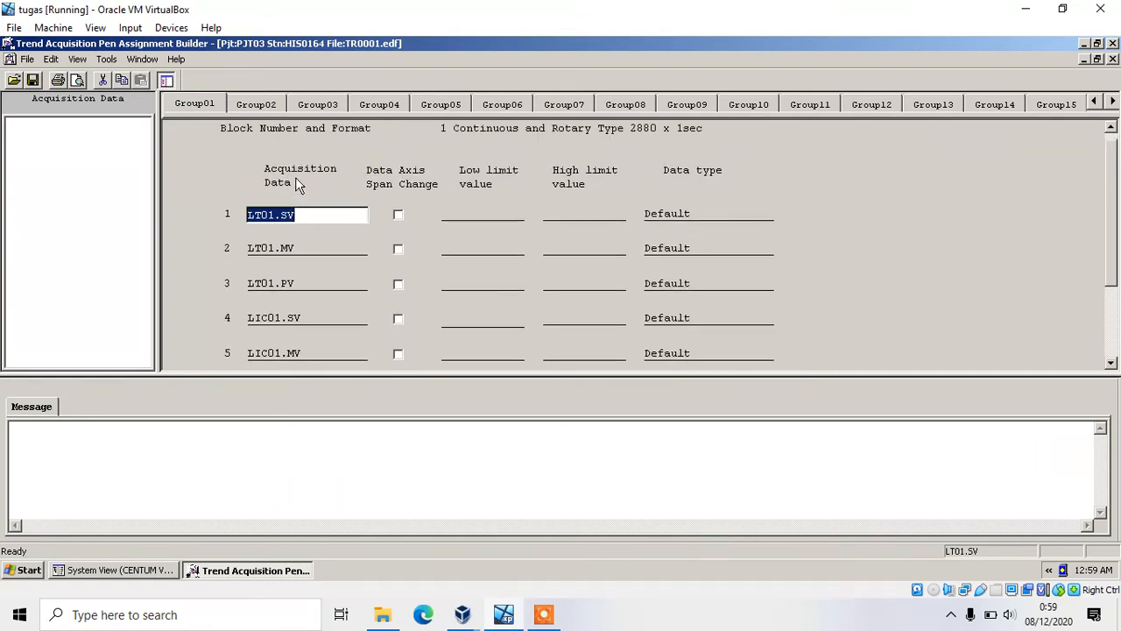
{"action": "left_click", "coordinate": [312, 242]}
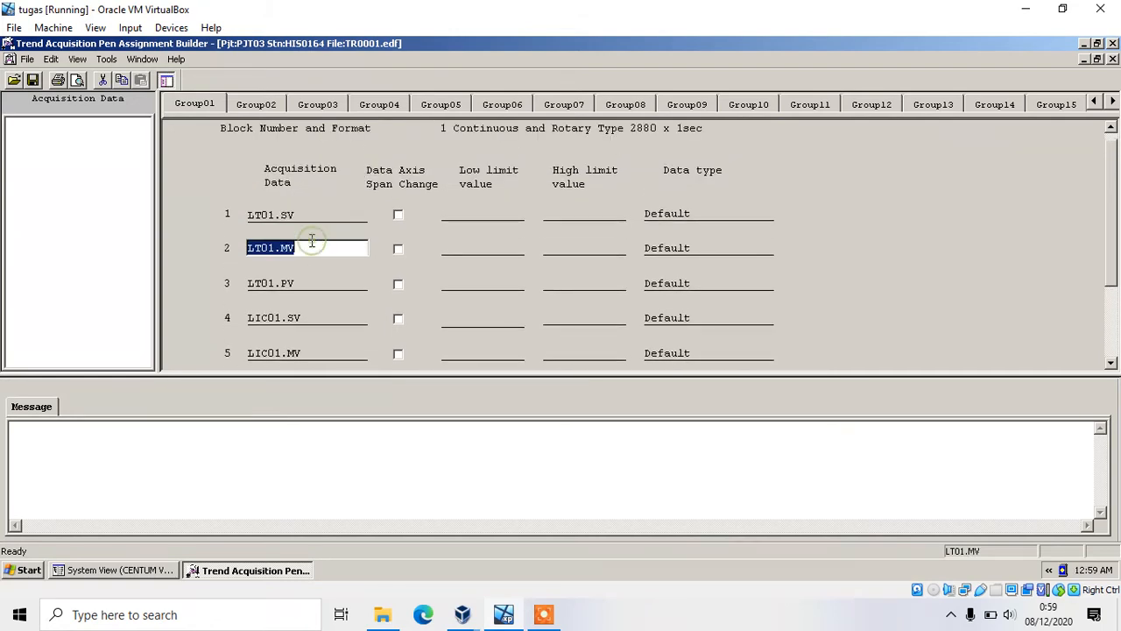
{"action": "left_click", "coordinate": [322, 215]}
{"action": "scroll", "coordinate": [311, 298], "scroll_direction": "down", "scroll_amount": 3}
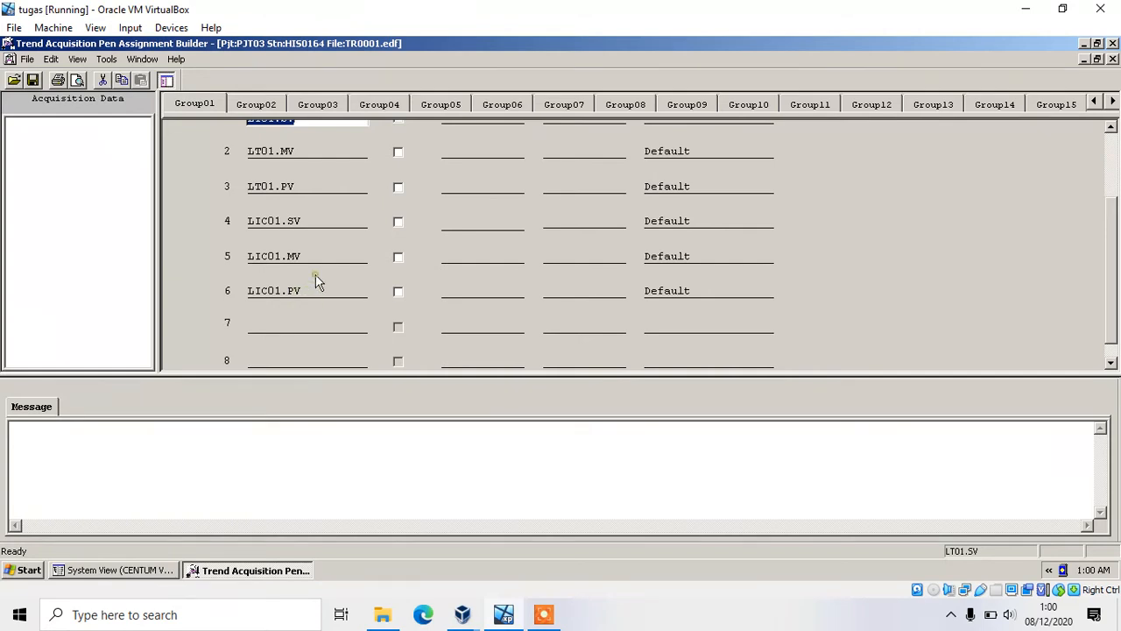
{"action": "scroll", "coordinate": [315, 274], "scroll_direction": "up", "scroll_amount": 3}
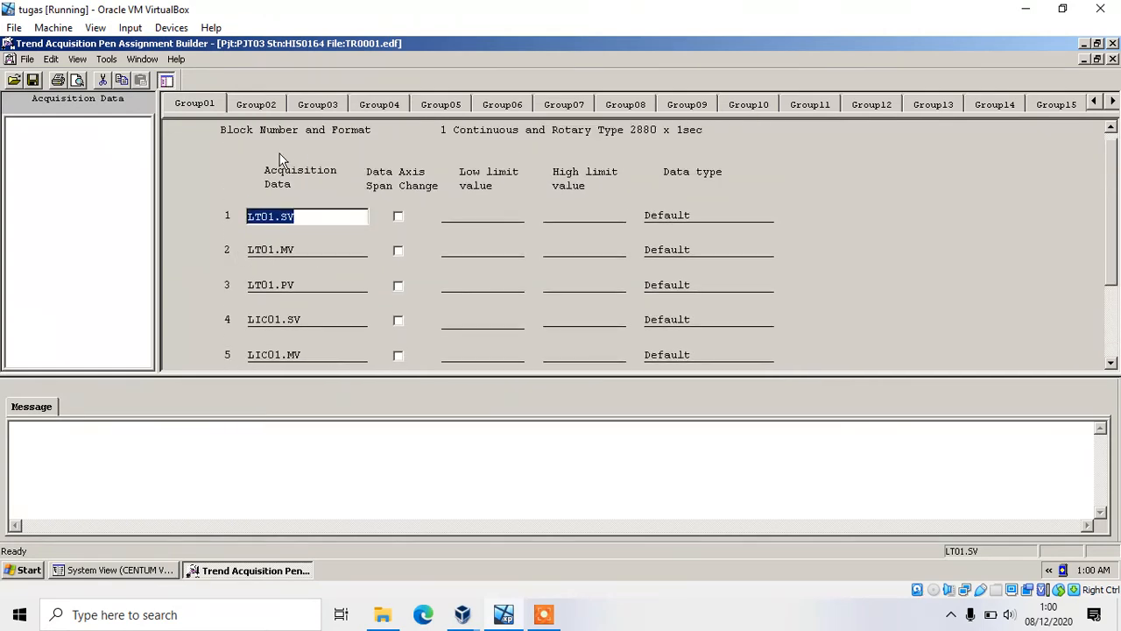
{"action": "scroll", "coordinate": [285, 223], "scroll_direction": "down", "scroll_amount": 4}
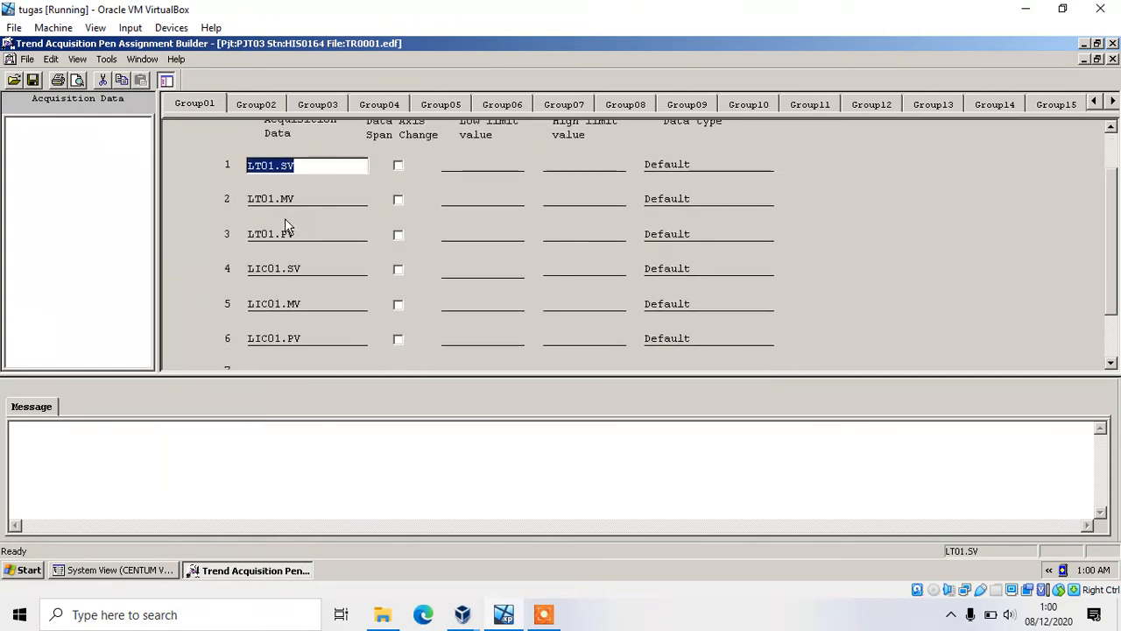
Save trend pen assignment file TR0001 and close it
{"action": "left_click", "coordinate": [32, 81]}
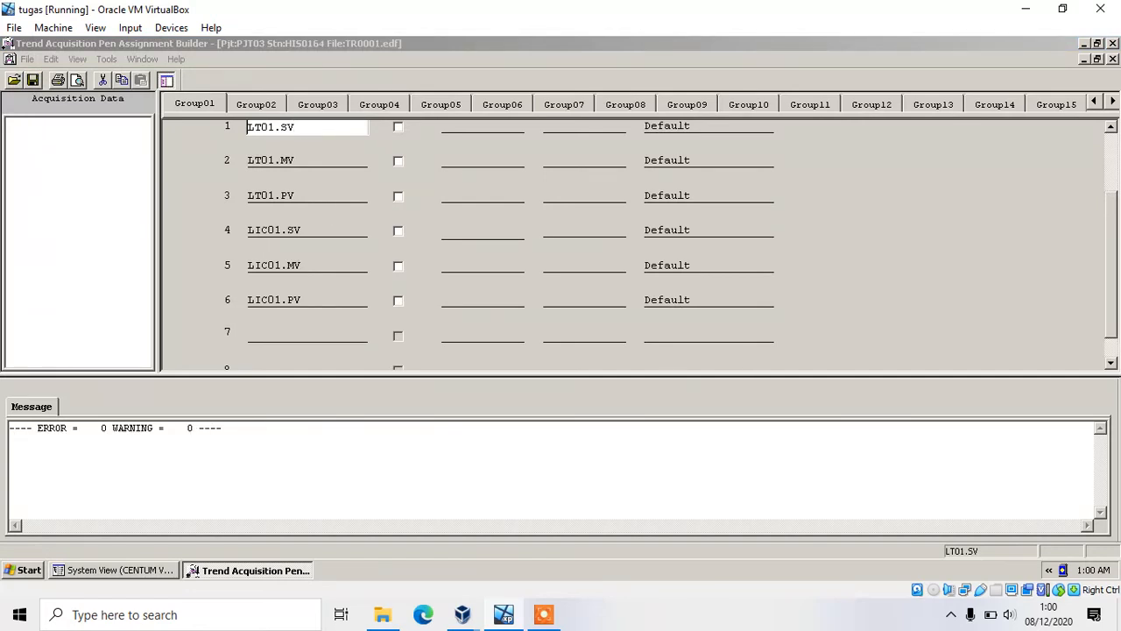
{"action": "left_click", "coordinate": [1112, 43]}
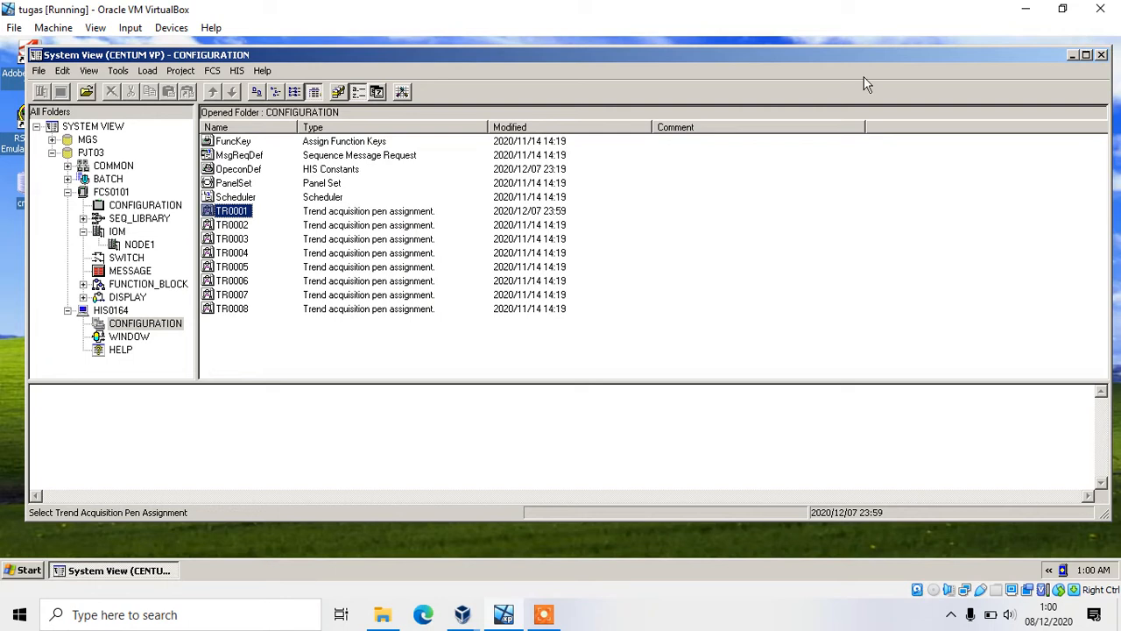
Open graphic CG0001 from the WINDOW folder of station HIS0164
{"action": "left_click", "coordinate": [136, 338]}
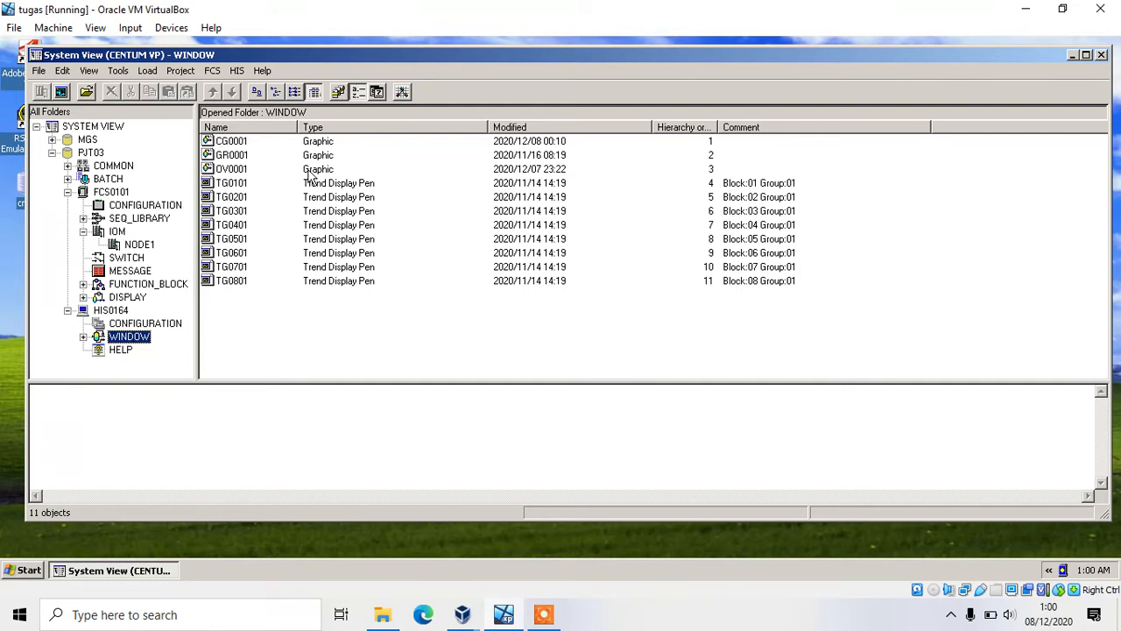
{"action": "double_click", "coordinate": [237, 145]}
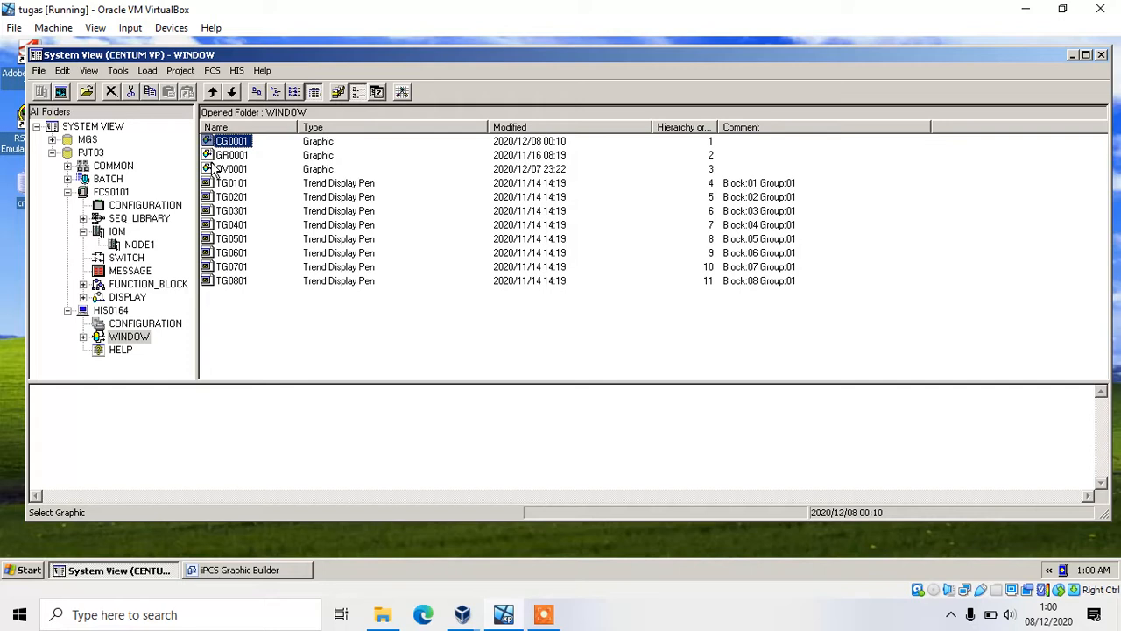
Look over the LIC01 faceplate and the other control group faceplates in graphic CG0001, and close the graphic
{"action": "left_click", "coordinate": [244, 570]}
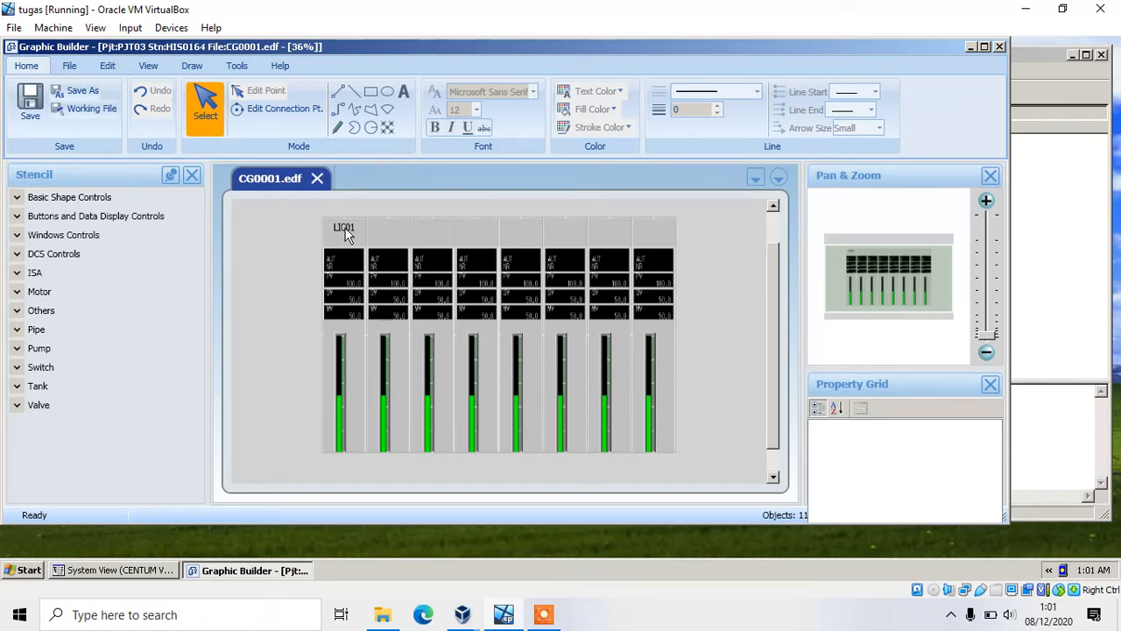
{"action": "scroll", "coordinate": [544, 369], "scroll_direction": "down", "scroll_amount": 1}
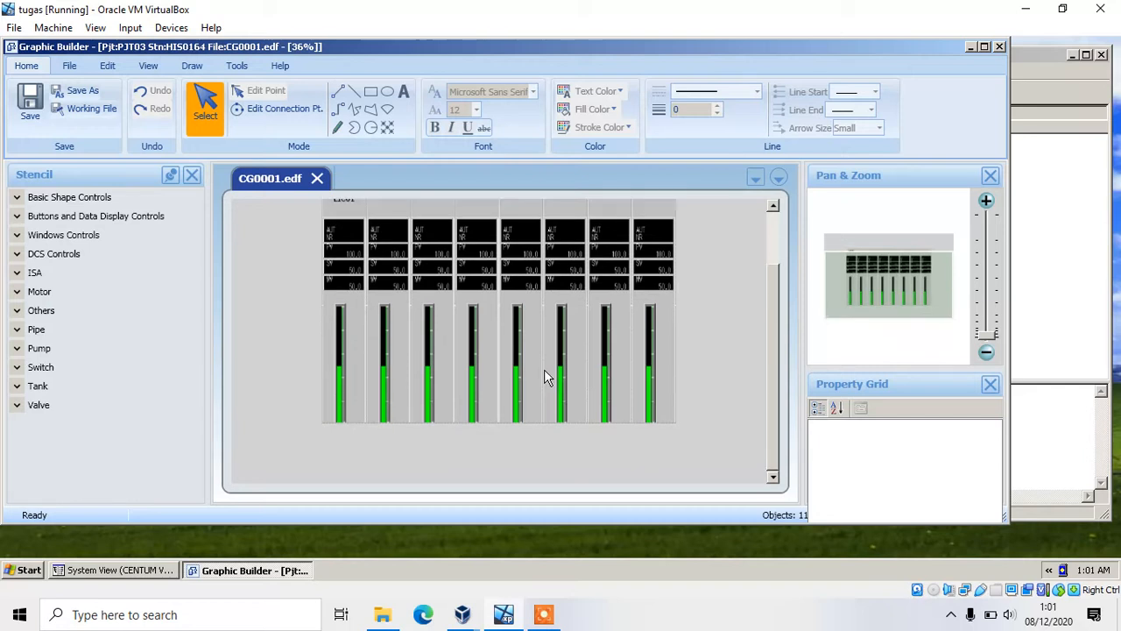
{"action": "scroll", "coordinate": [540, 342], "scroll_direction": "up", "scroll_amount": 3}
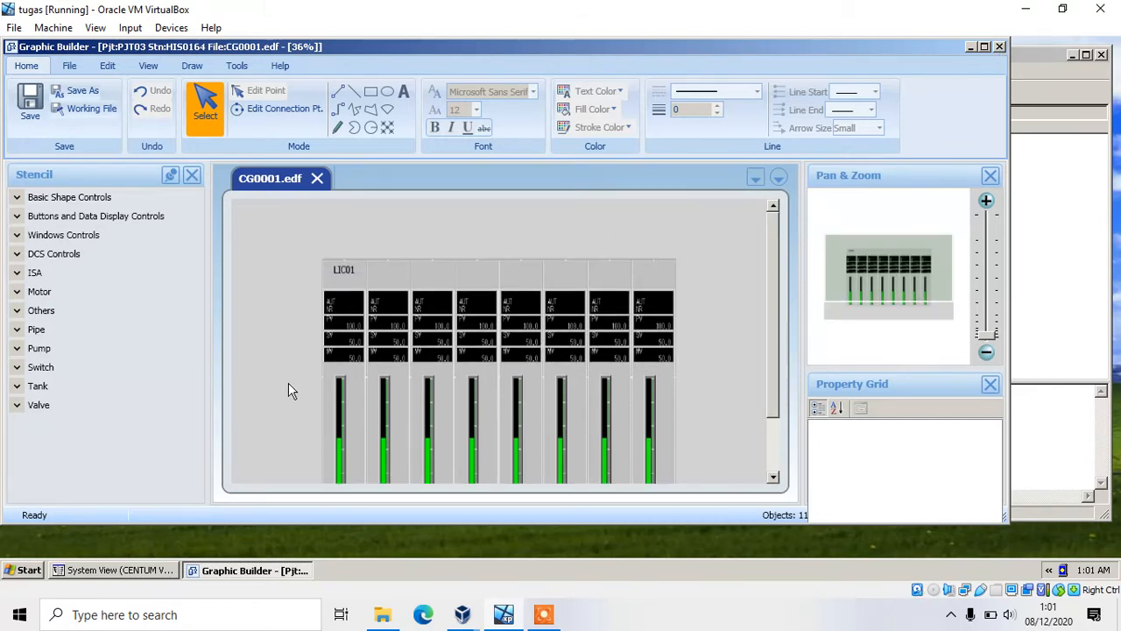
{"action": "scroll", "coordinate": [281, 372], "scroll_direction": "down", "scroll_amount": 1}
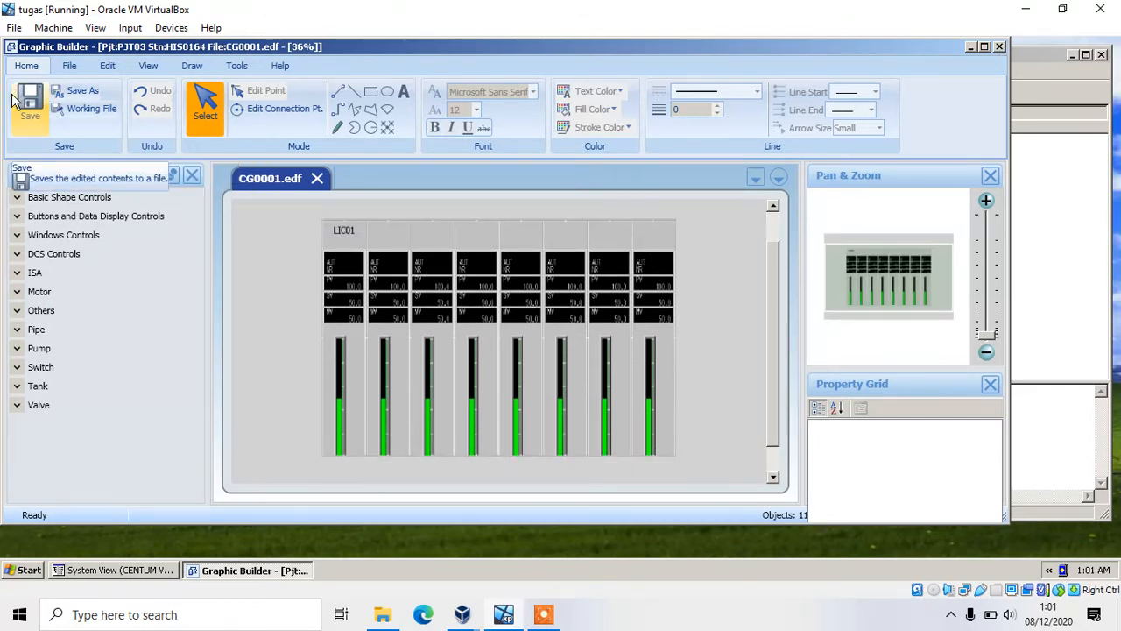
{"action": "left_click", "coordinate": [999, 45]}
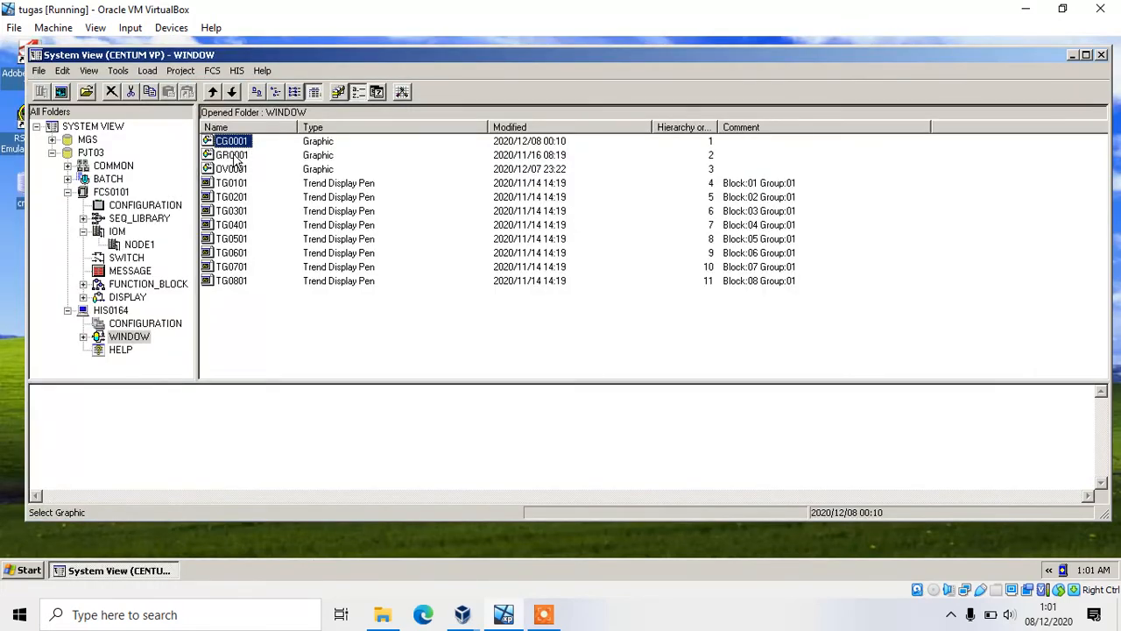
Open graphic GR0001, examine its tank level loop with LT01, LIC01 and CV01, and close the graphic
{"action": "double_click", "coordinate": [242, 157]}
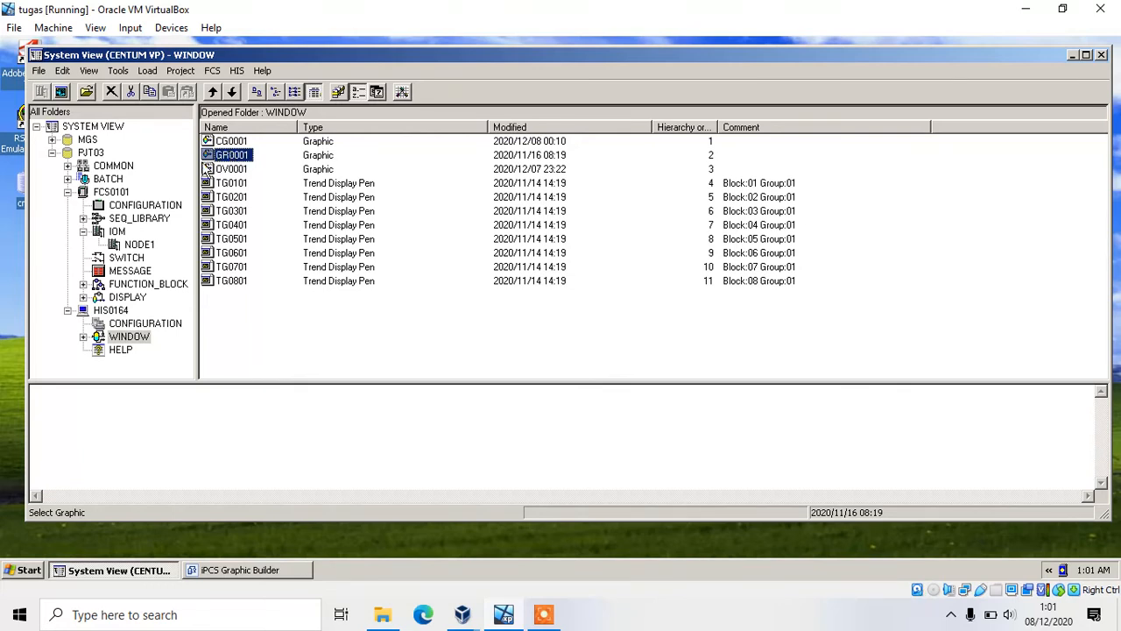
{"action": "left_click", "coordinate": [245, 571]}
{"action": "left_click", "coordinate": [244, 570]}
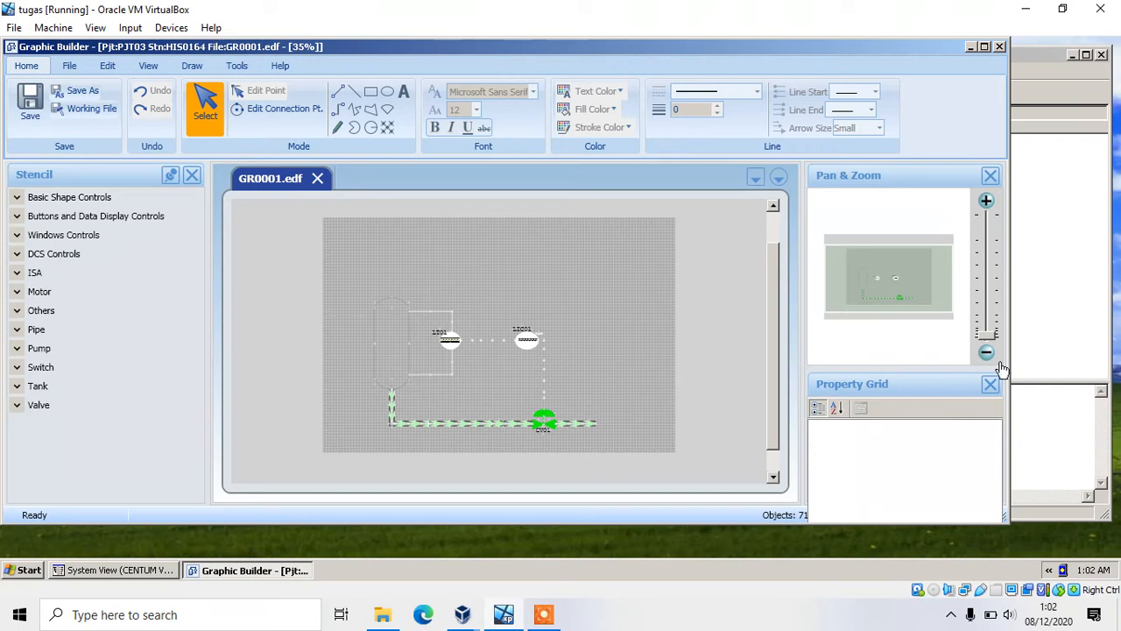
{"action": "left_click", "coordinate": [986, 201]}
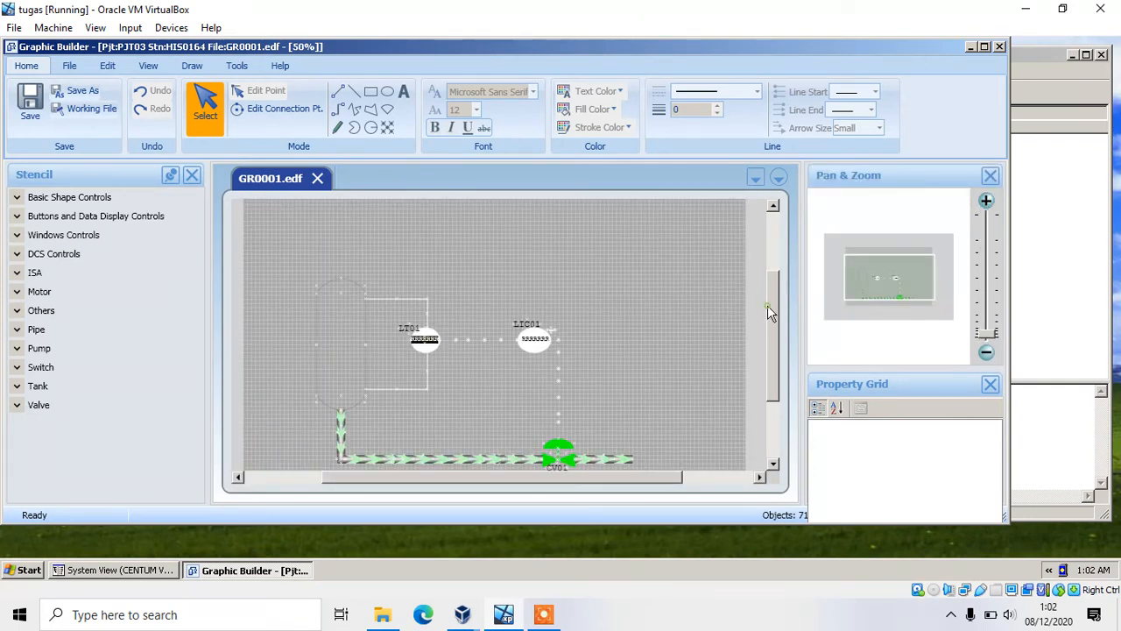
{"action": "left_click_drag", "start_coordinate": [773, 322], "coordinate": [776, 363]}
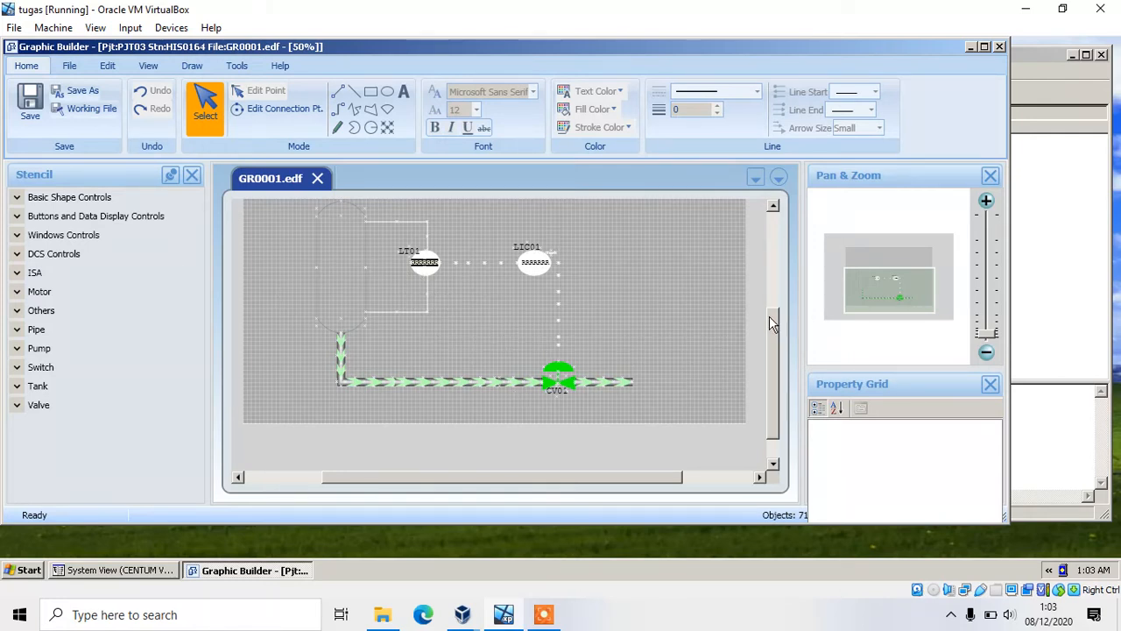
{"action": "left_click", "coordinate": [1000, 48]}
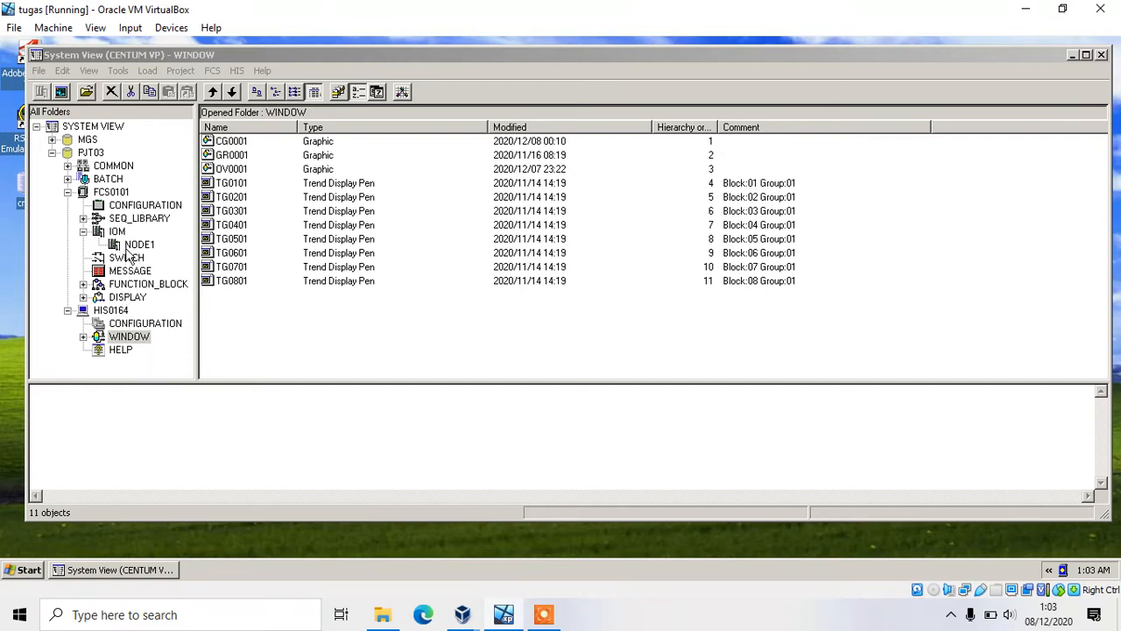
Start the Test Function for station FCS0101 in virtual test mode with HIS0164 as the HIS station
{"action": "double_click", "coordinate": [111, 191]}
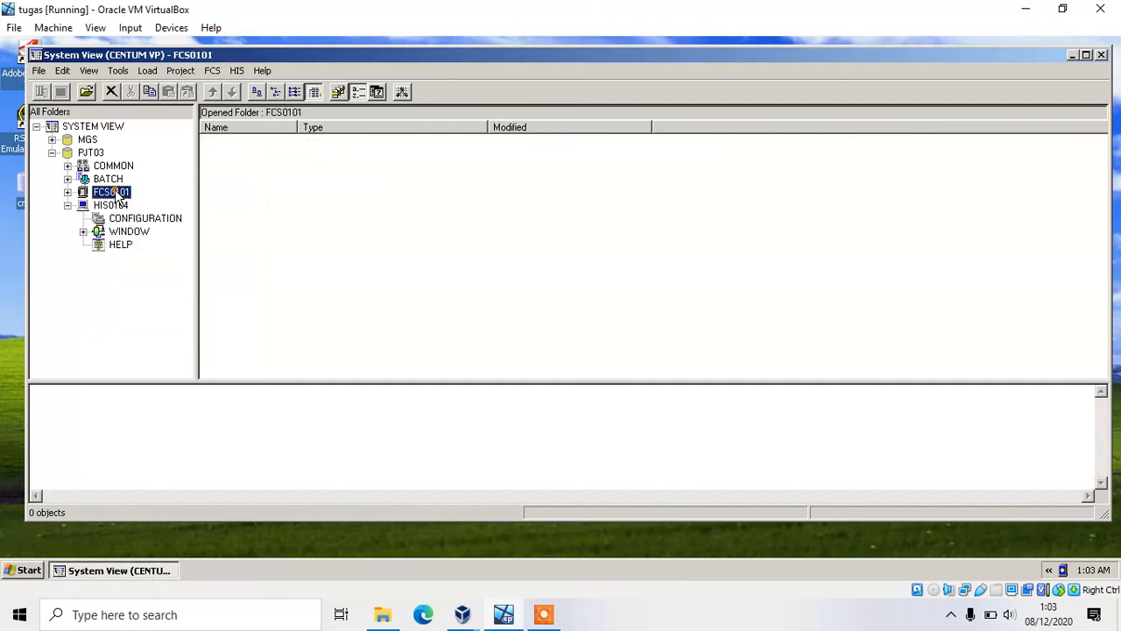
{"action": "right_click", "coordinate": [115, 195]}
{"action": "mouse_move", "coordinate": [202, 333]}
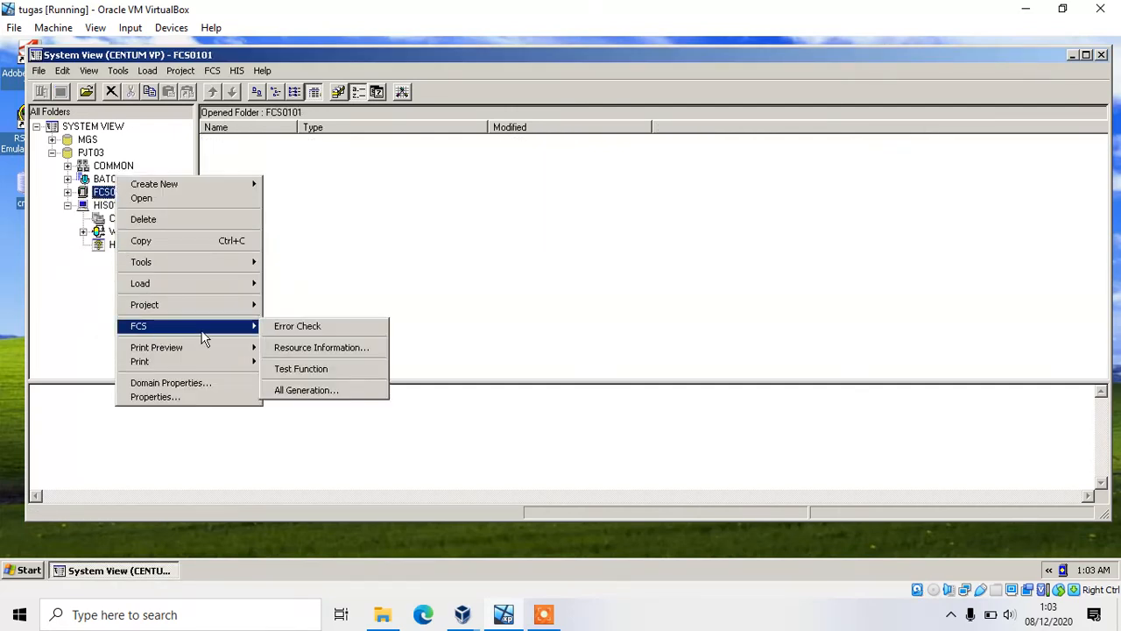
{"action": "left_click", "coordinate": [299, 372]}
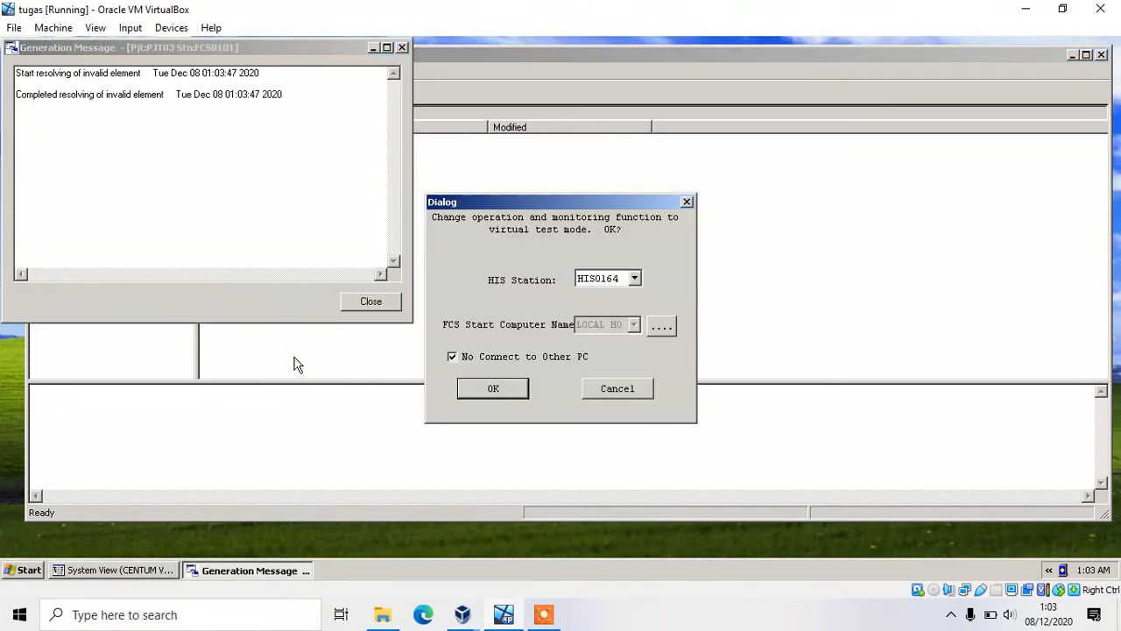
{"action": "left_click", "coordinate": [372, 303]}
{"action": "left_click", "coordinate": [494, 391]}
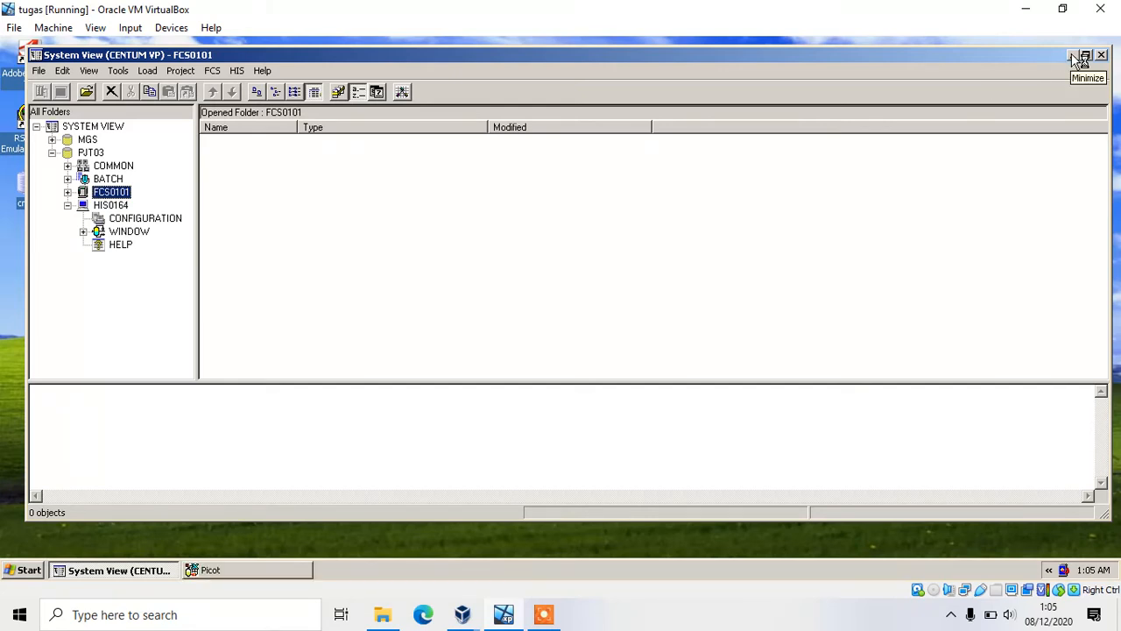
Check the Picot error log while the test function starts, and minimize its window
{"action": "left_click", "coordinate": [246, 569]}
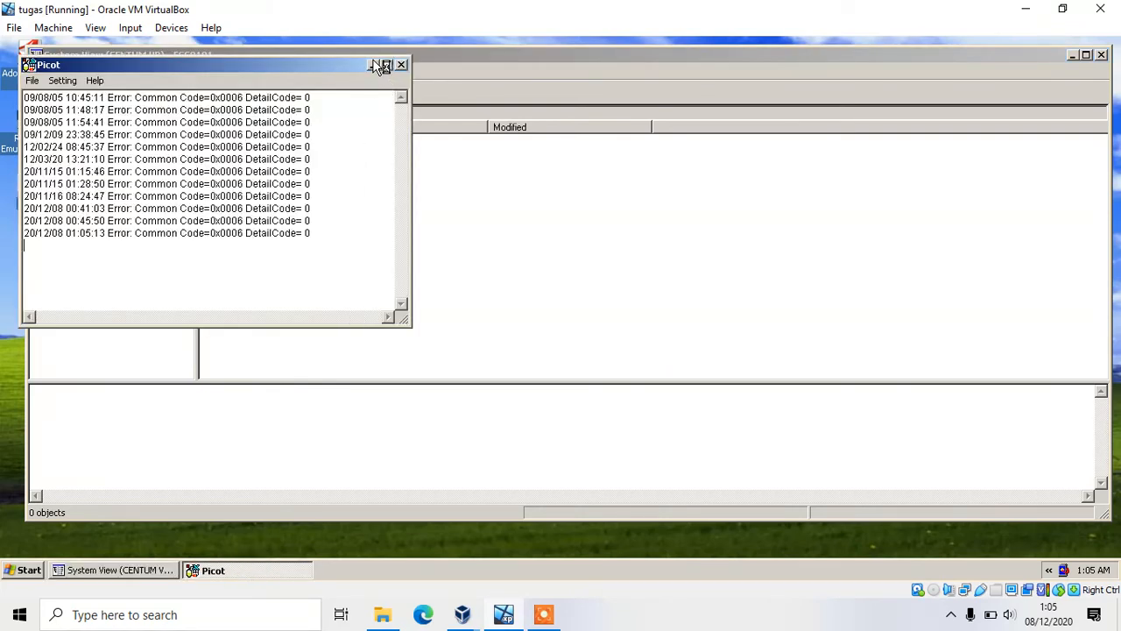
{"action": "left_click", "coordinate": [198, 569]}
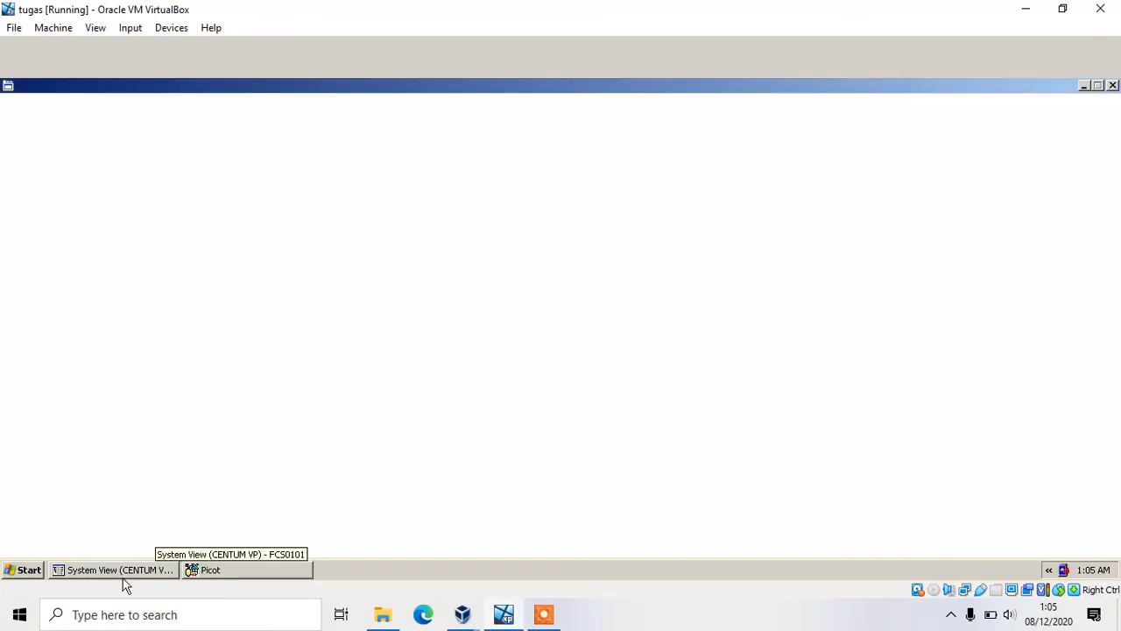
{"action": "left_click", "coordinate": [124, 574]}
{"action": "left_click", "coordinate": [236, 571]}
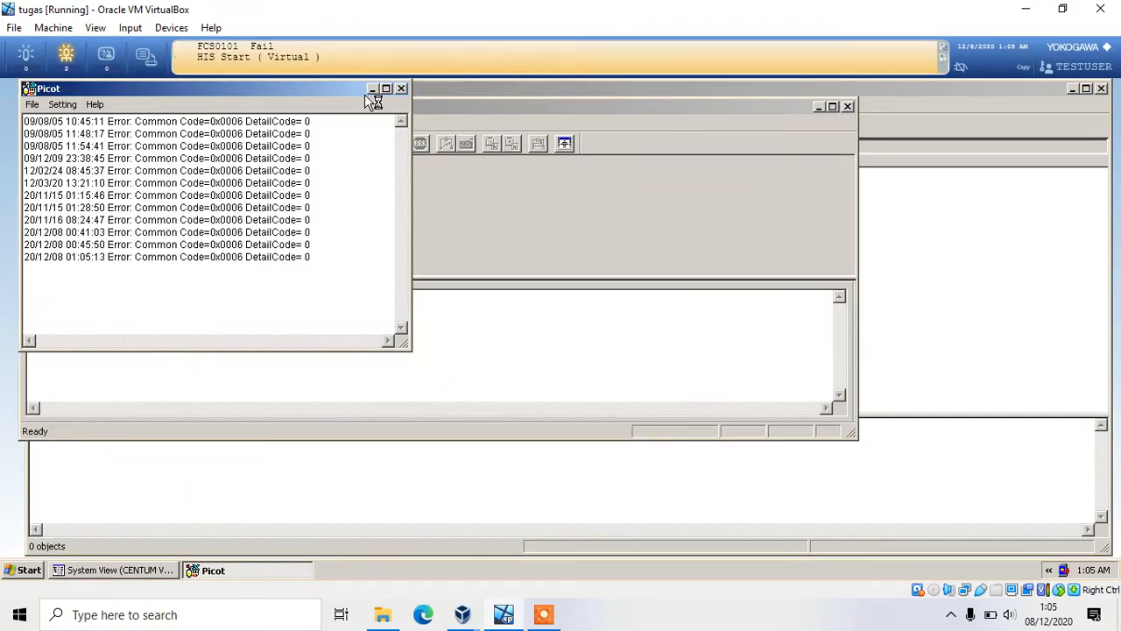
{"action": "left_click", "coordinate": [369, 90]}
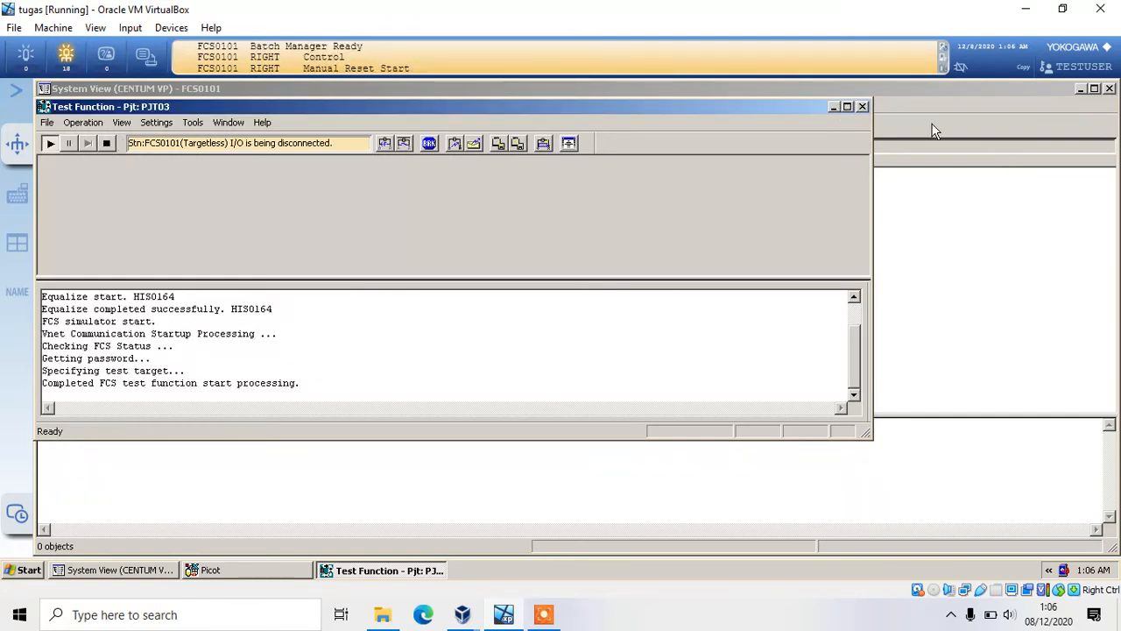
{"action": "left_click", "coordinate": [837, 107]}
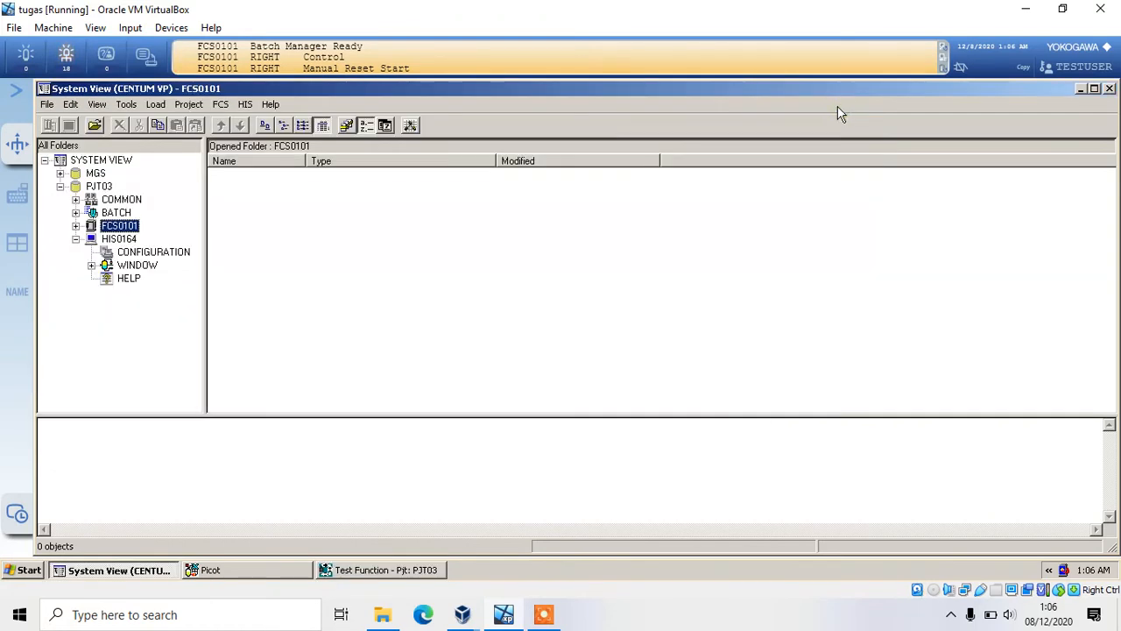
{"action": "left_click", "coordinate": [368, 570]}
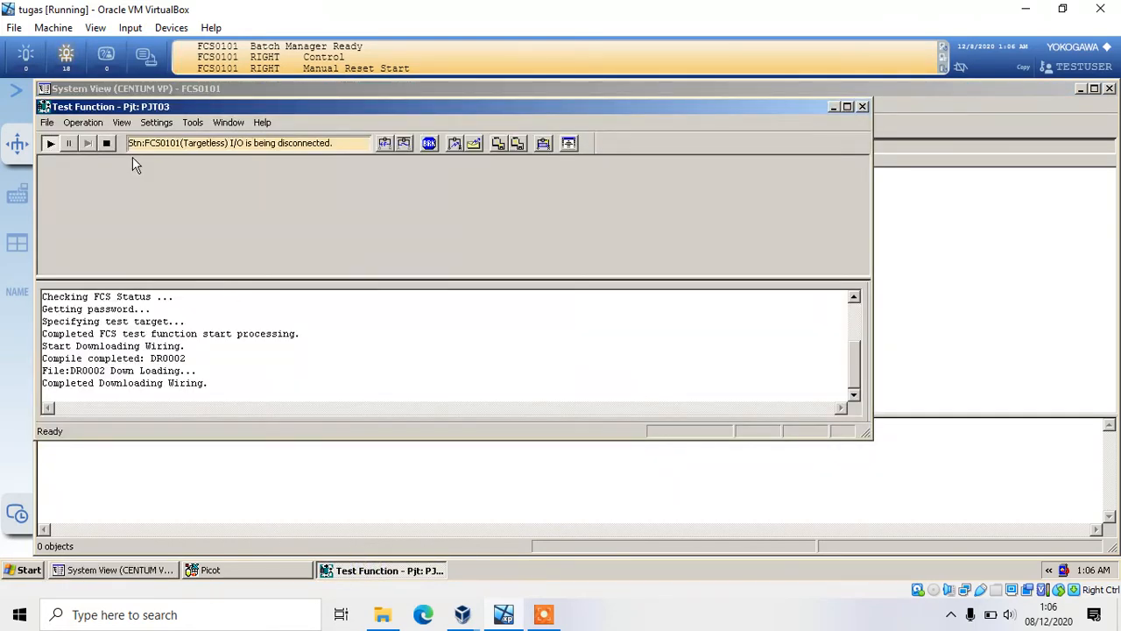
{"action": "left_click", "coordinate": [156, 123]}
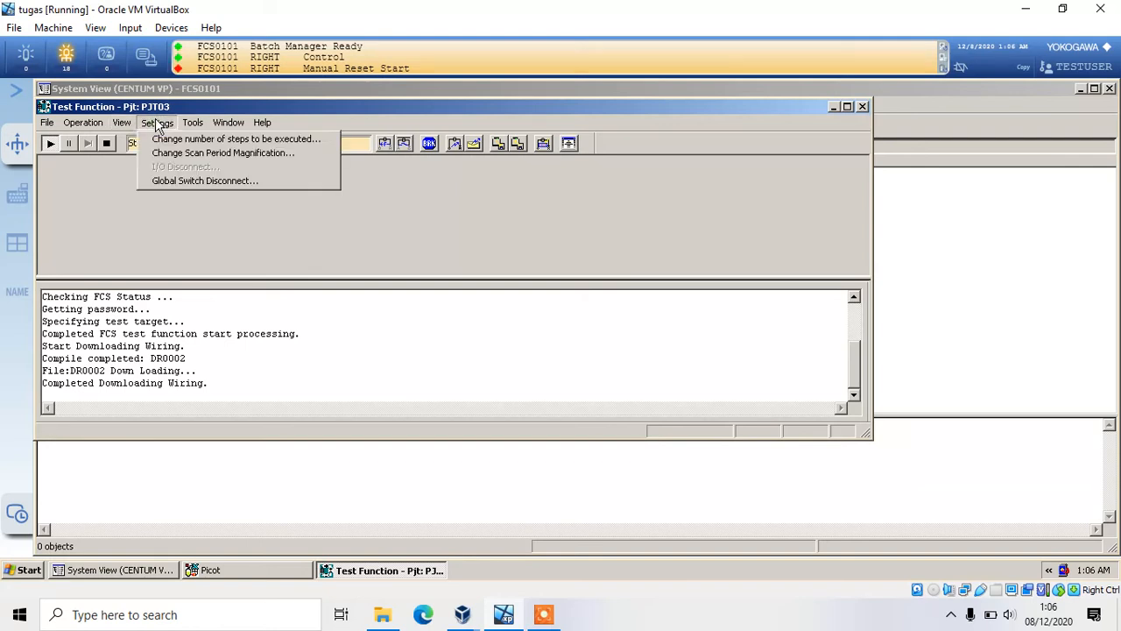
{"action": "mouse_move", "coordinate": [88, 125]}
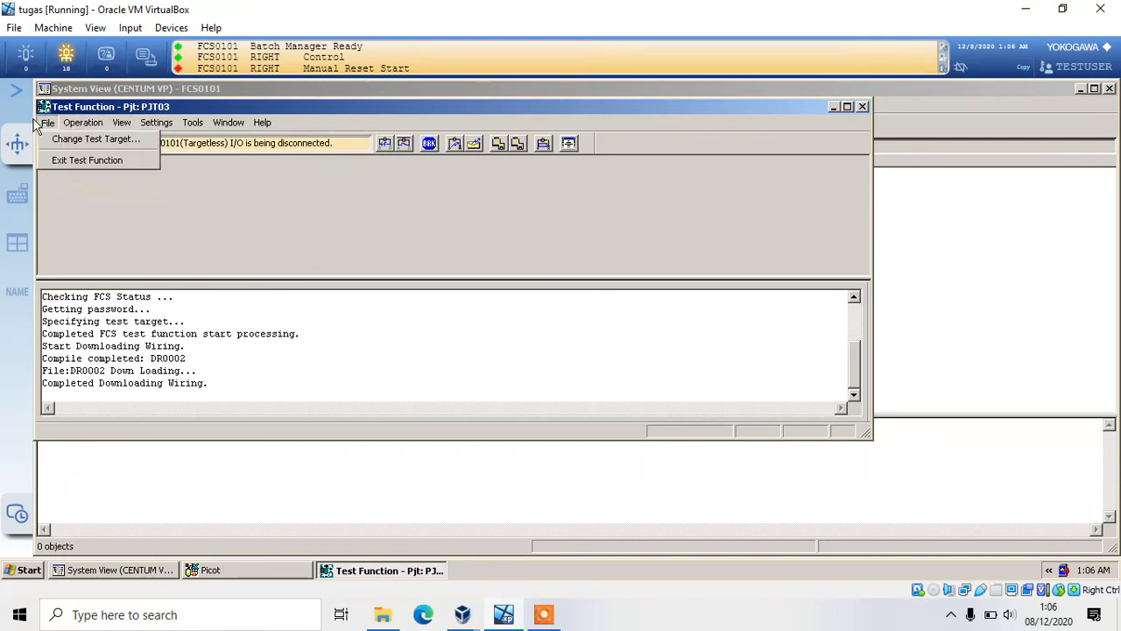
{"action": "left_click", "coordinate": [86, 125]}
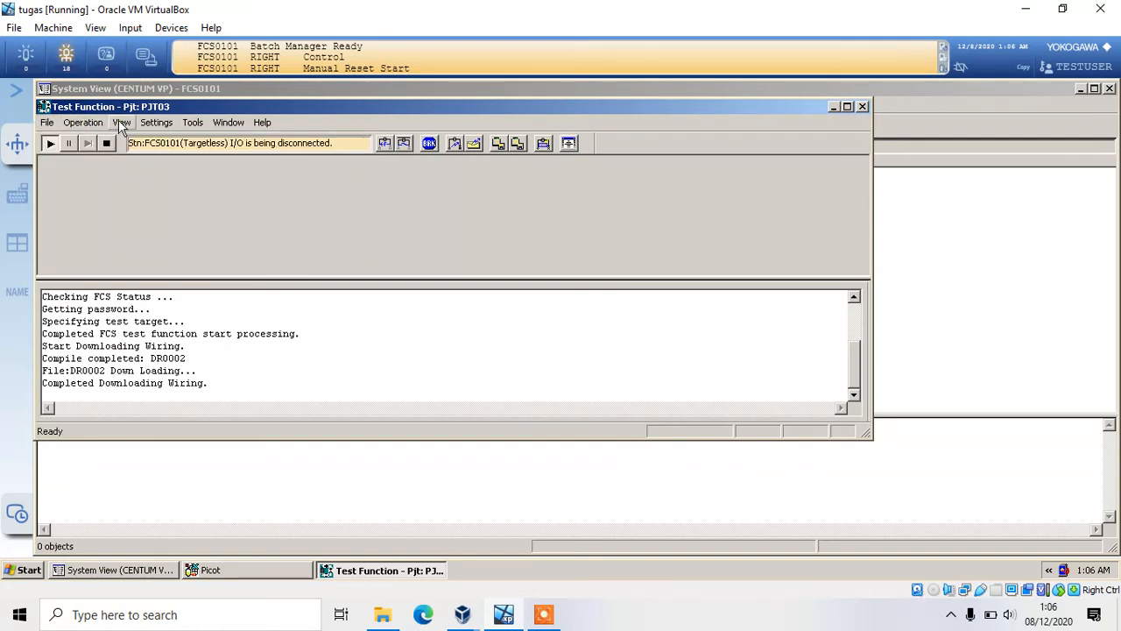
{"action": "left_click", "coordinate": [161, 124]}
{"action": "left_click", "coordinate": [169, 128]}
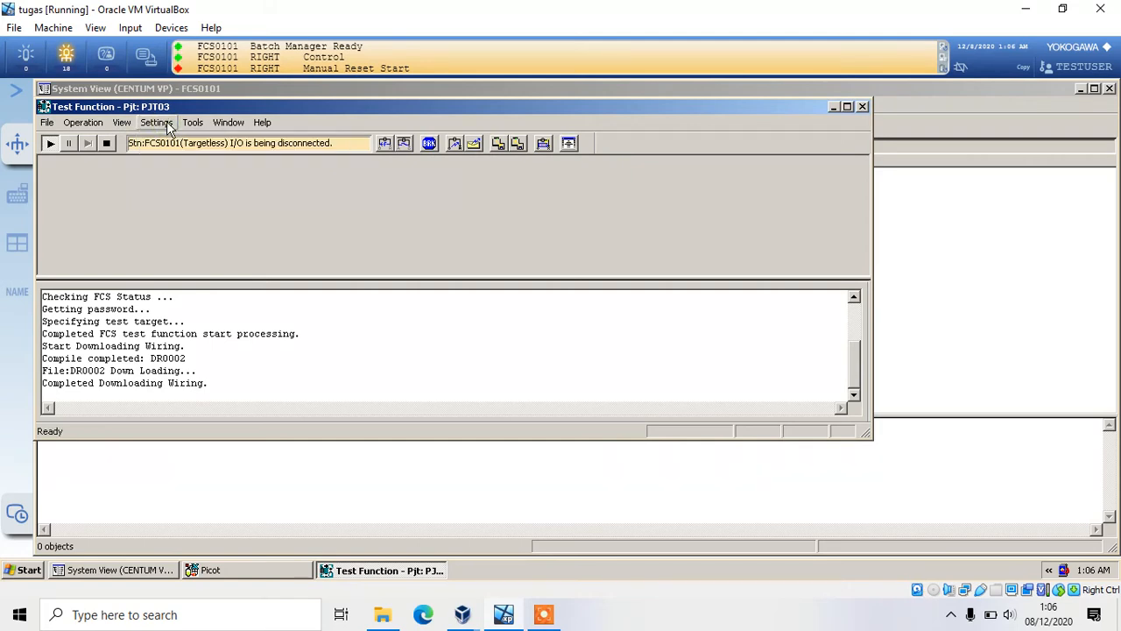
{"action": "left_click", "coordinate": [169, 128]}
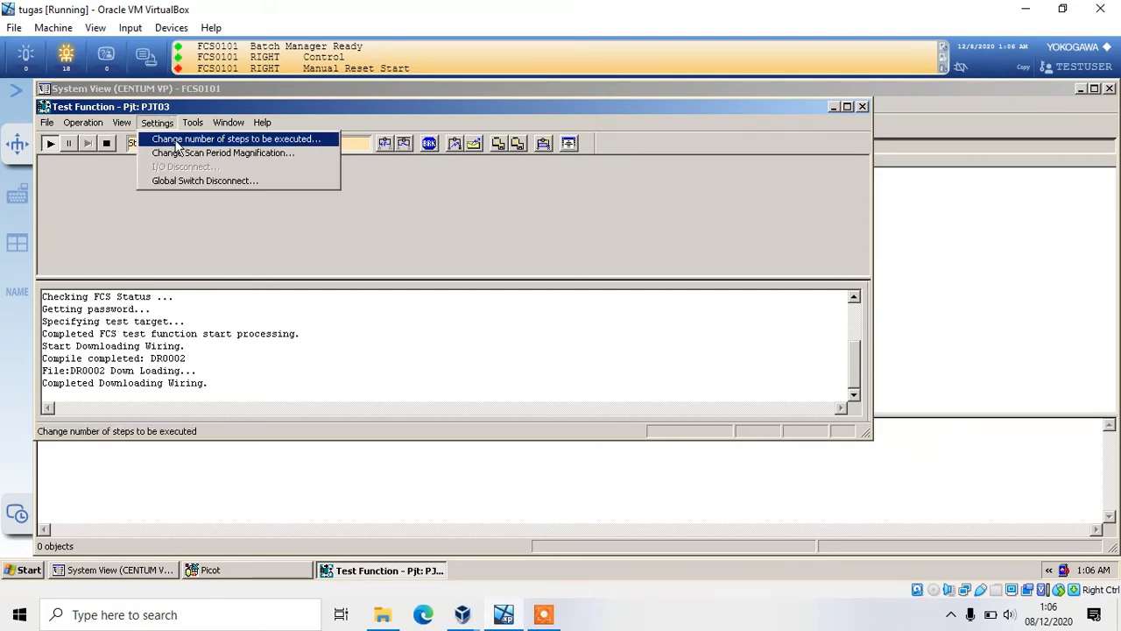
{"action": "left_click", "coordinate": [175, 140]}
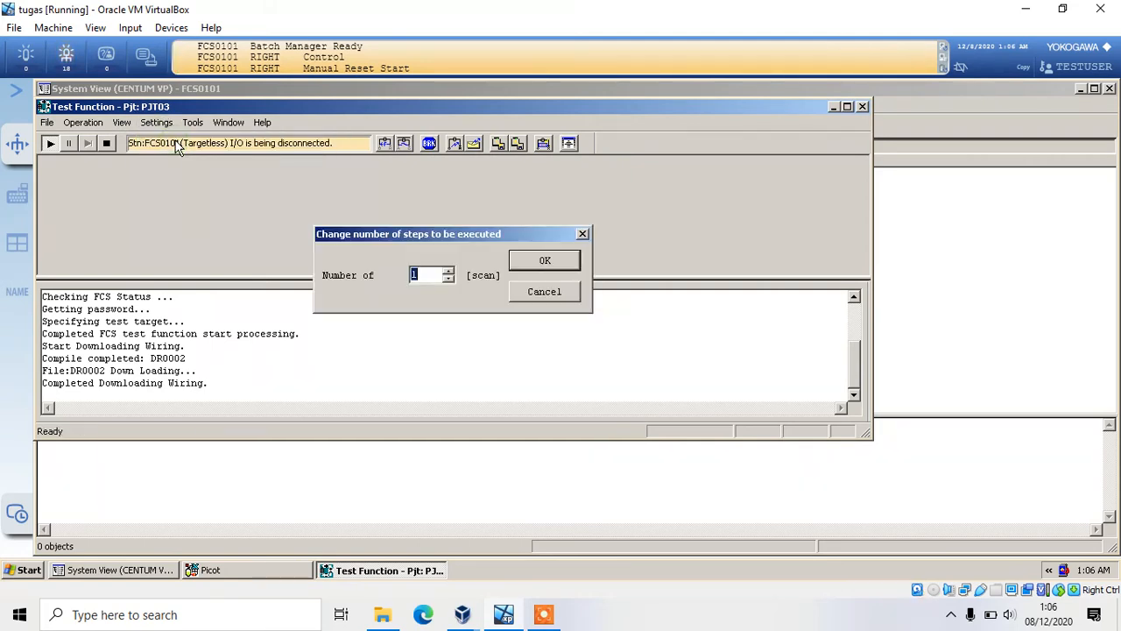
{"action": "left_click", "coordinate": [584, 234]}
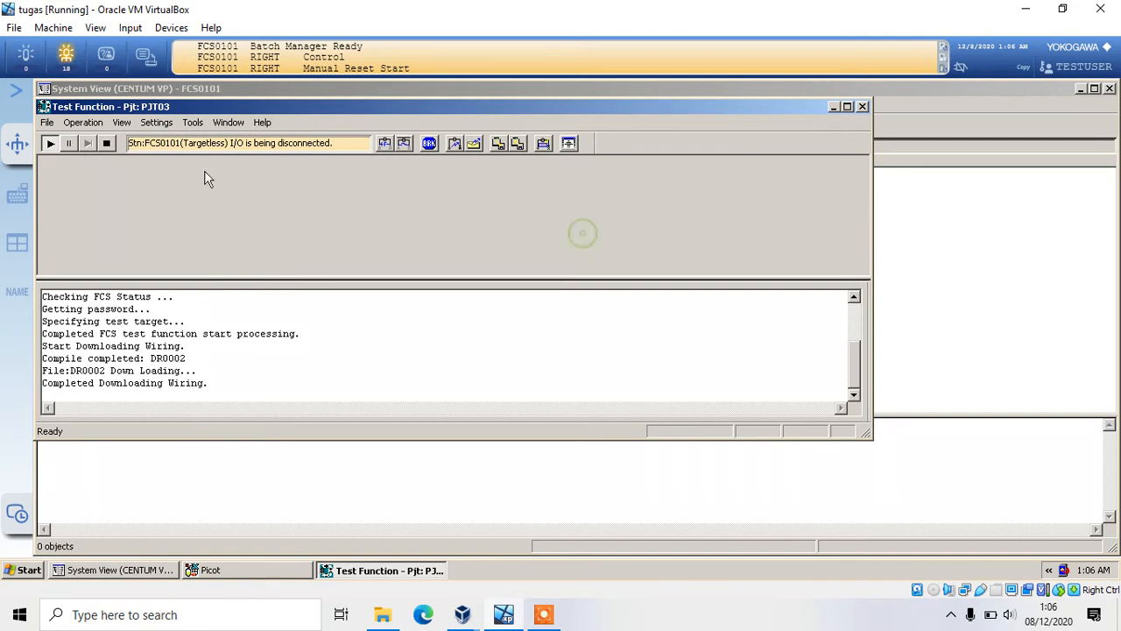
Open the Wiring editor of the test function and look over the columns of its wiring table
{"action": "left_click", "coordinate": [192, 123]}
{"action": "mouse_move", "coordinate": [229, 122]}
{"action": "mouse_move", "coordinate": [192, 122]}
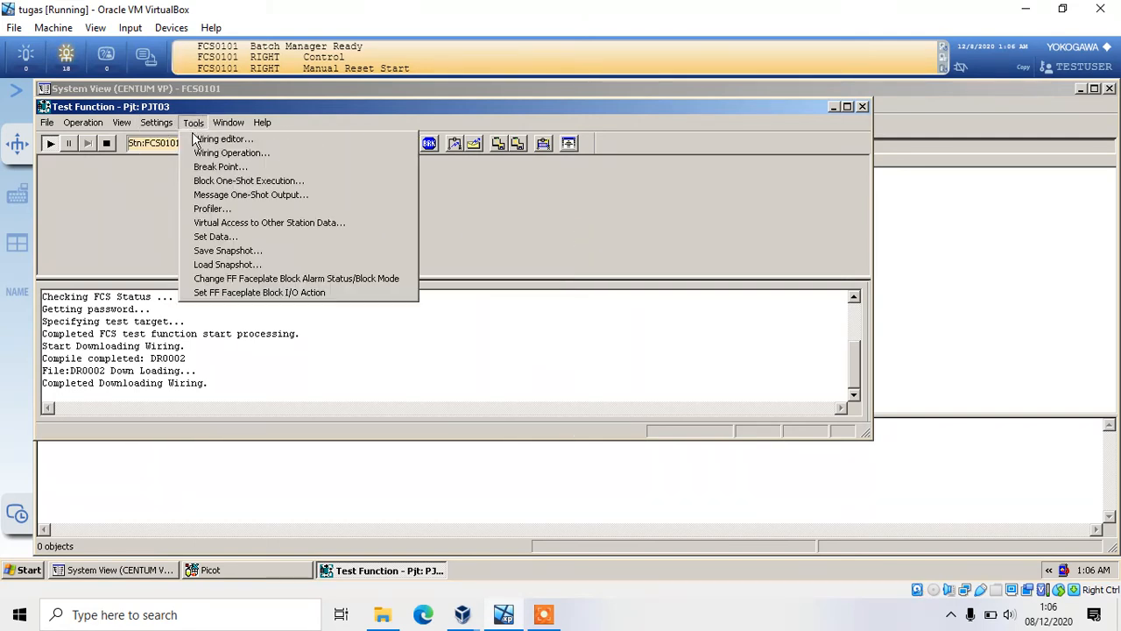
{"action": "left_click", "coordinate": [219, 138]}
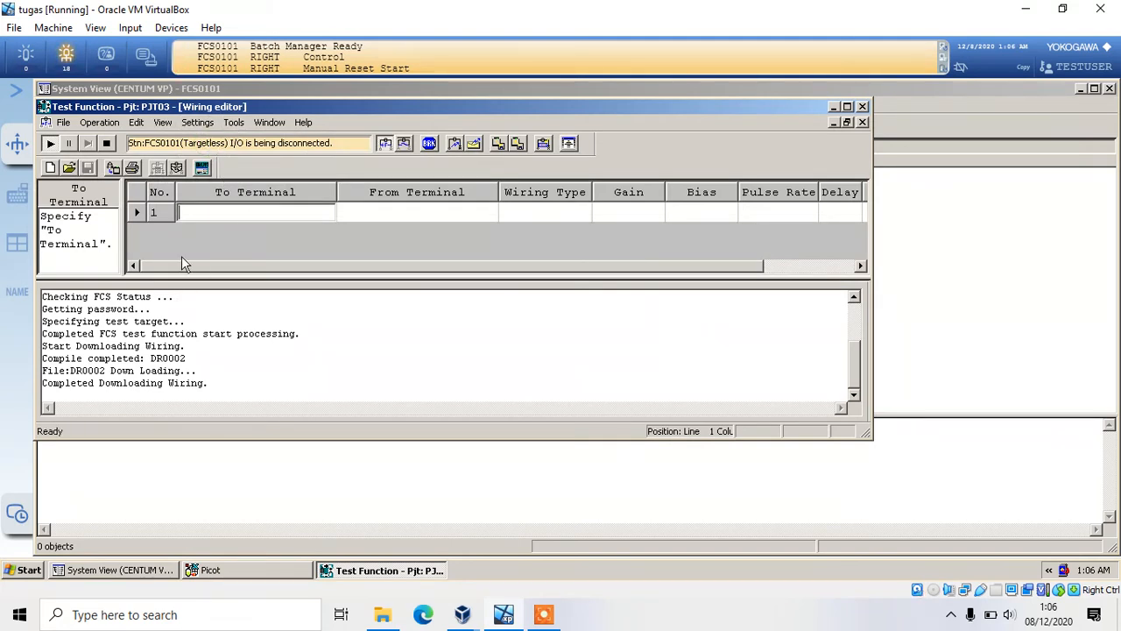
{"action": "scroll", "coordinate": [193, 270], "scroll_direction": "right", "scroll_amount": 3}
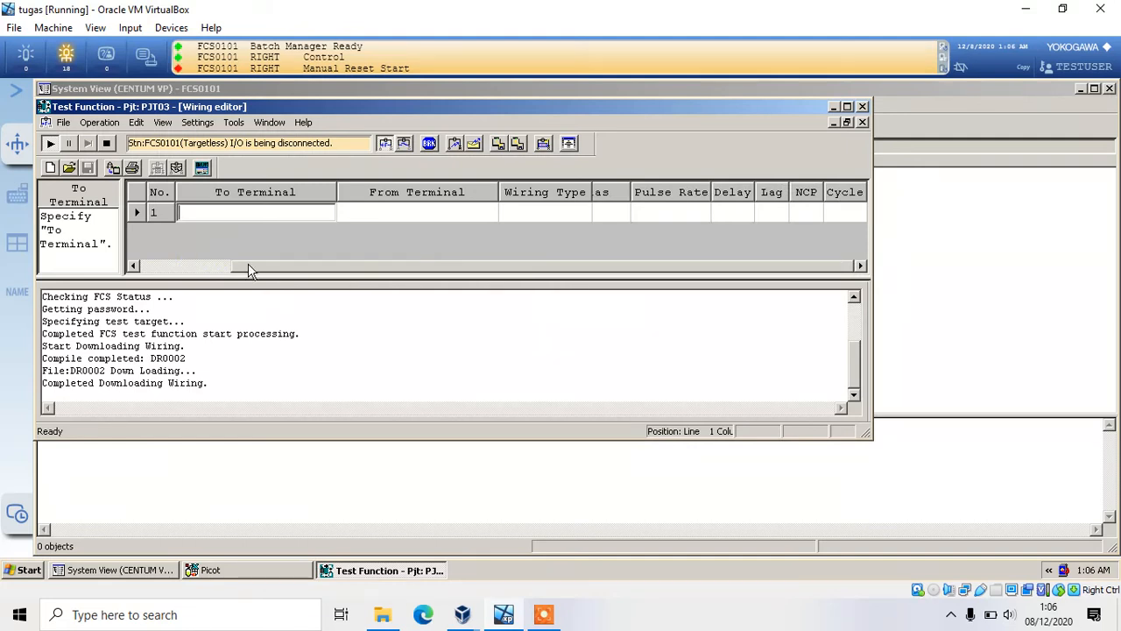
{"action": "scroll", "coordinate": [263, 266], "scroll_direction": "left", "scroll_amount": 3}
{"action": "scroll", "coordinate": [280, 267], "scroll_direction": "right", "scroll_amount": 3}
{"action": "scroll", "coordinate": [468, 282], "scroll_direction": "left", "scroll_amount": 3}
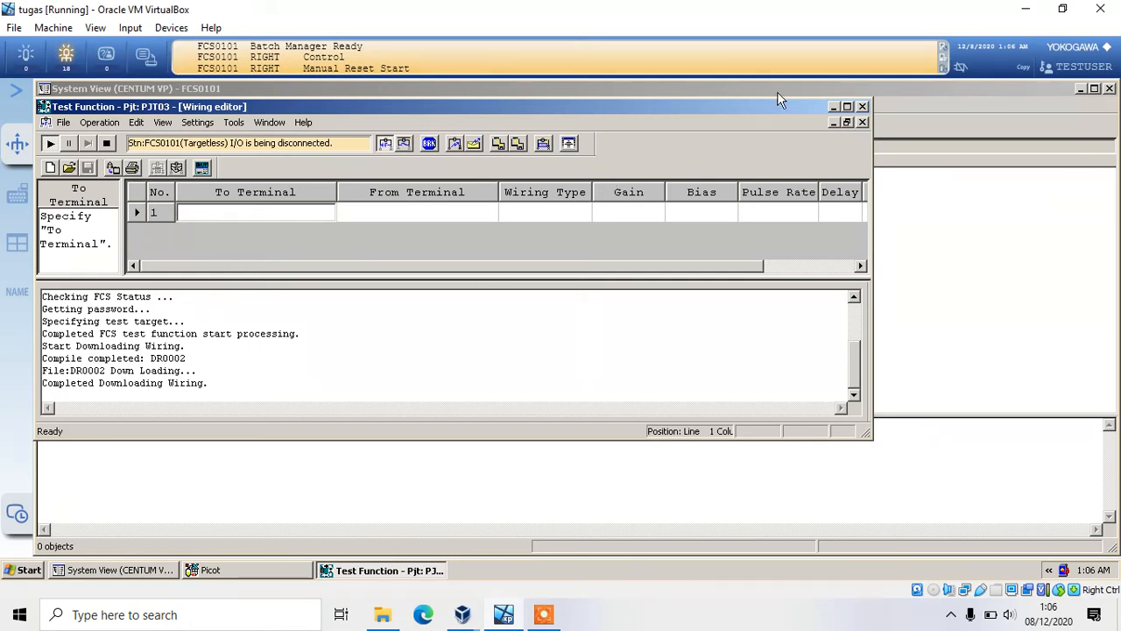
{"action": "left_click", "coordinate": [862, 106]}
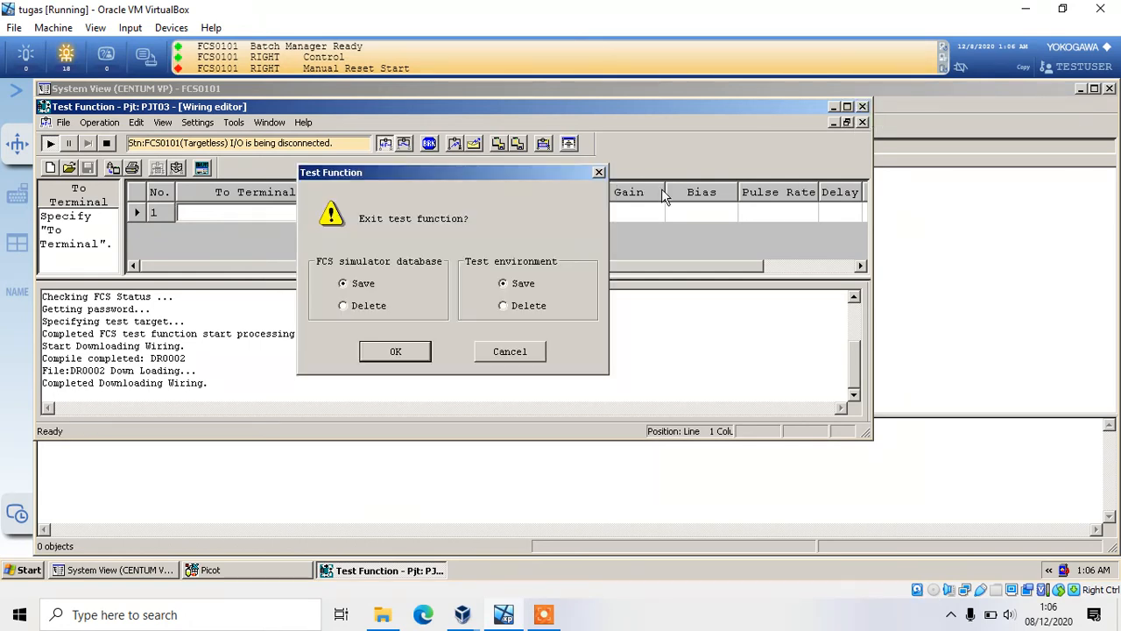
{"action": "left_click", "coordinate": [600, 173]}
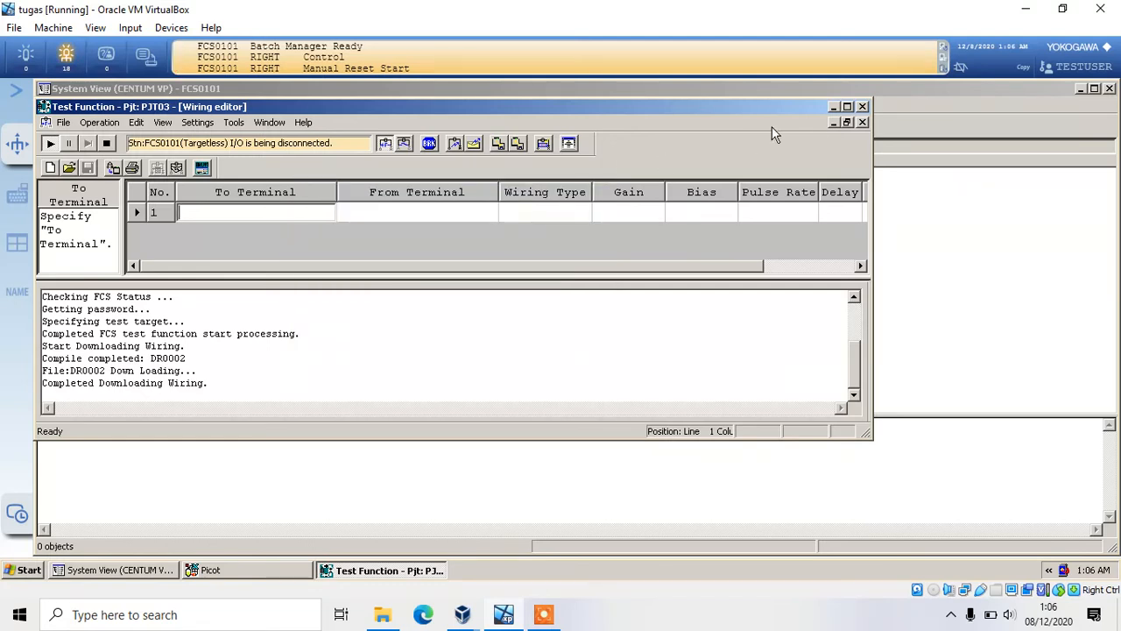
{"action": "left_click", "coordinate": [834, 106]}
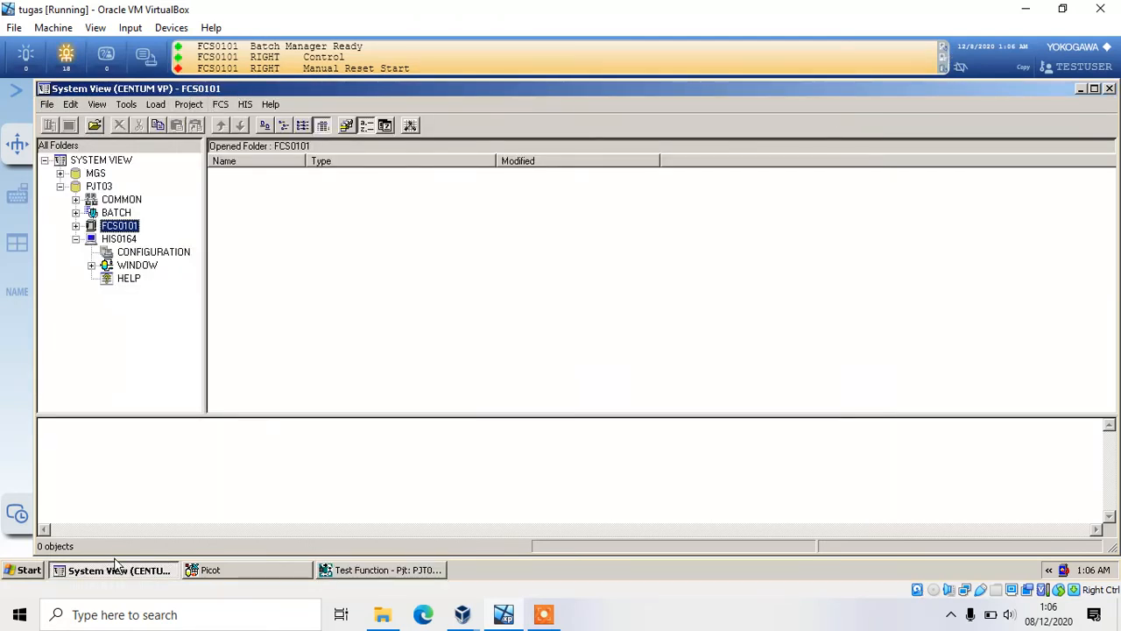
{"action": "left_click", "coordinate": [363, 571]}
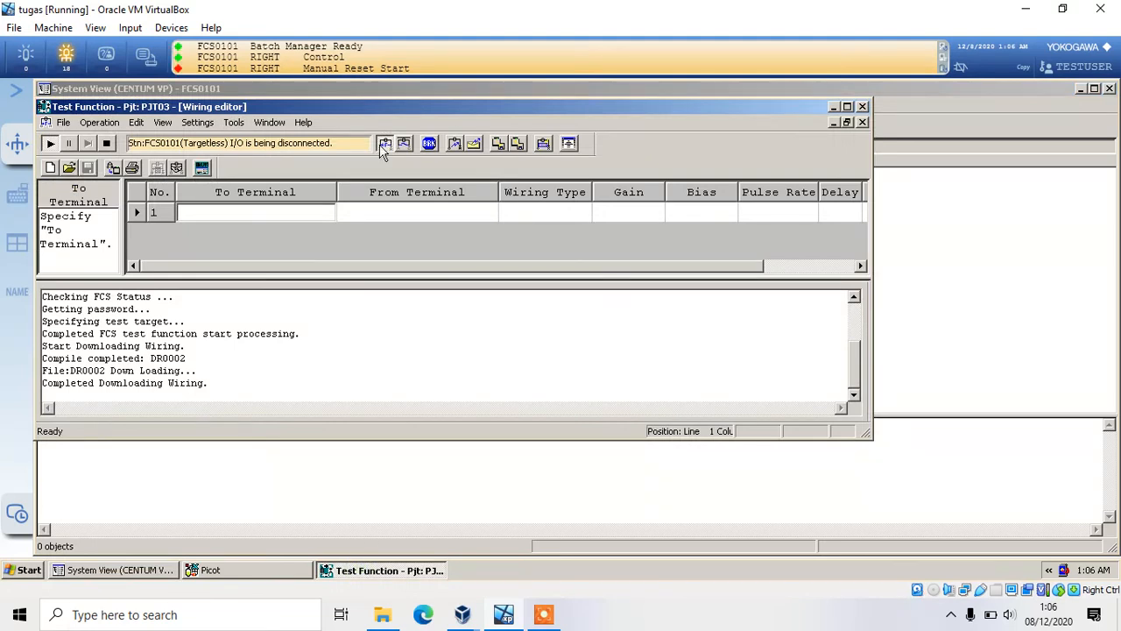
Open the Wiring Operation view of the test function and look over all columns of the LIC01 wiring row
{"action": "left_click", "coordinate": [234, 123]}
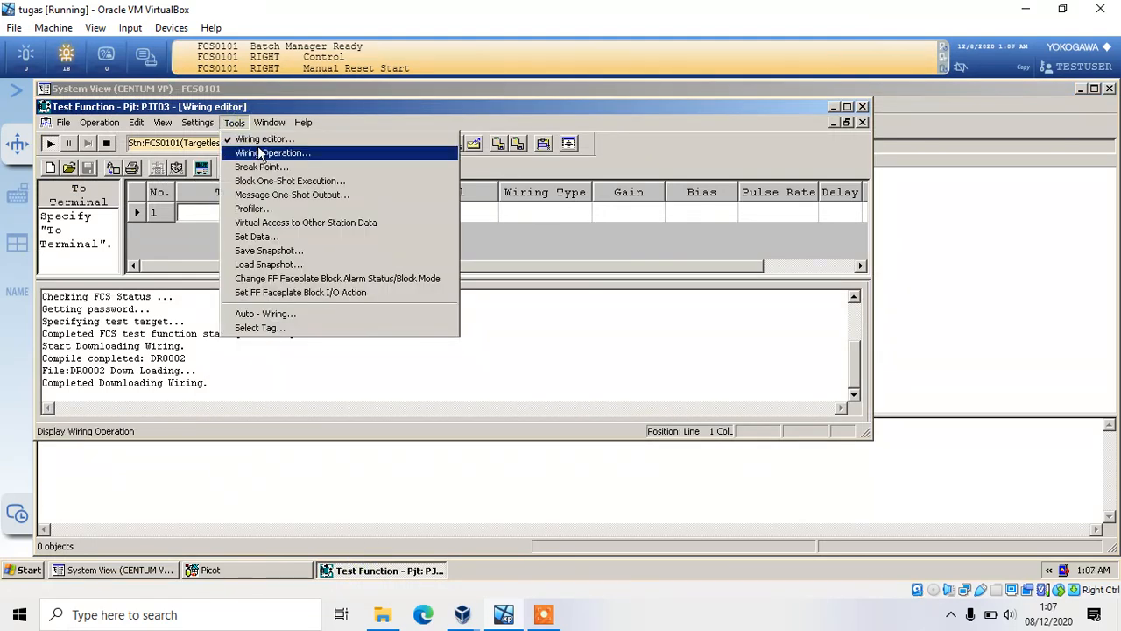
{"action": "left_click", "coordinate": [262, 152]}
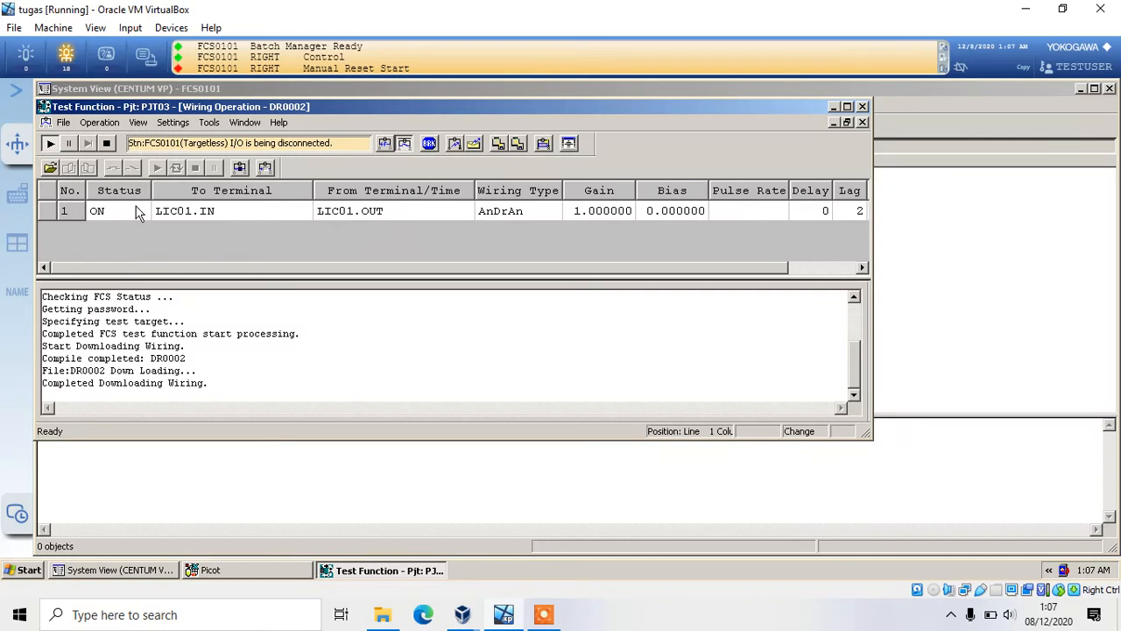
{"action": "left_click_drag", "start_coordinate": [136, 267], "coordinate": [235, 265]}
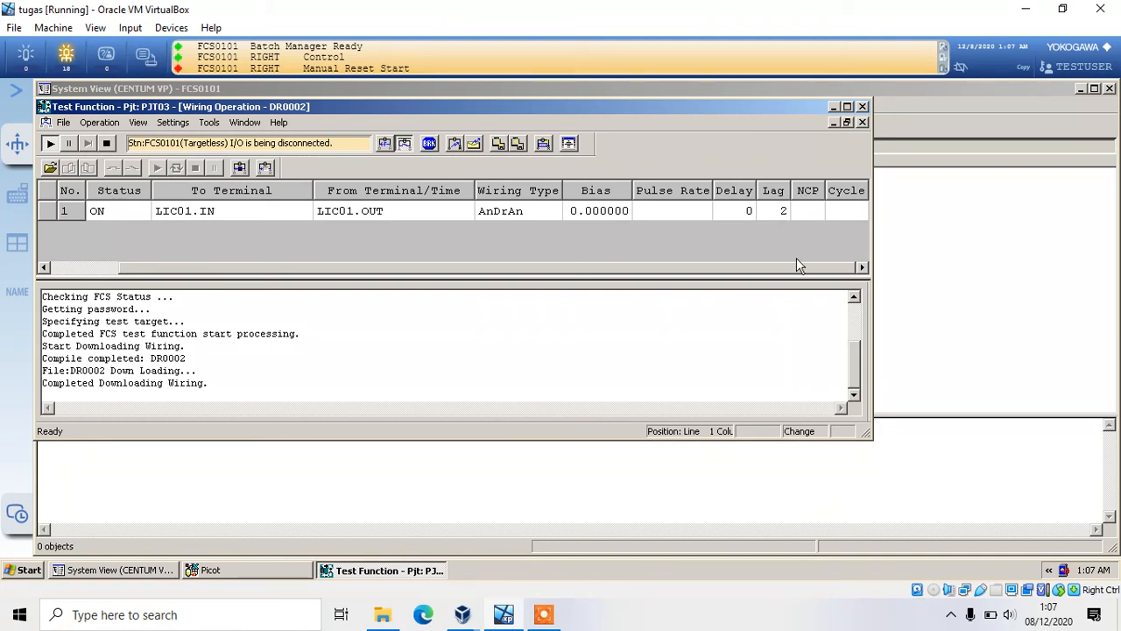
{"action": "left_click_drag", "start_coordinate": [786, 268], "coordinate": [565, 275]}
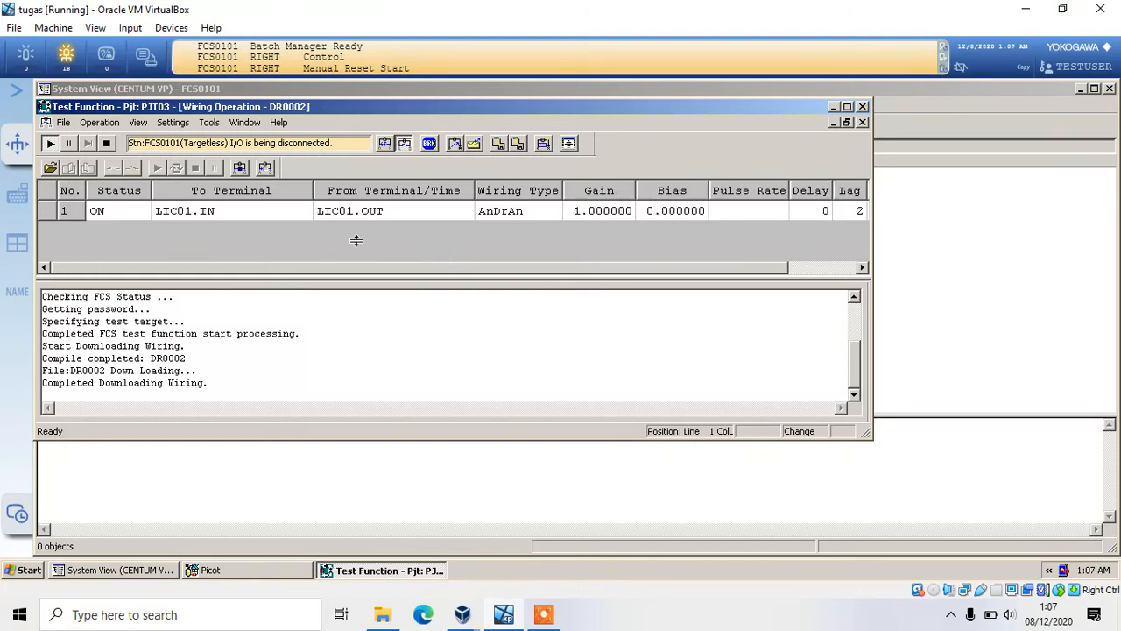
Leave the test function running by dismissing its exit prompt, and minimize the Test Function and System View windows
{"action": "left_click", "coordinate": [863, 106]}
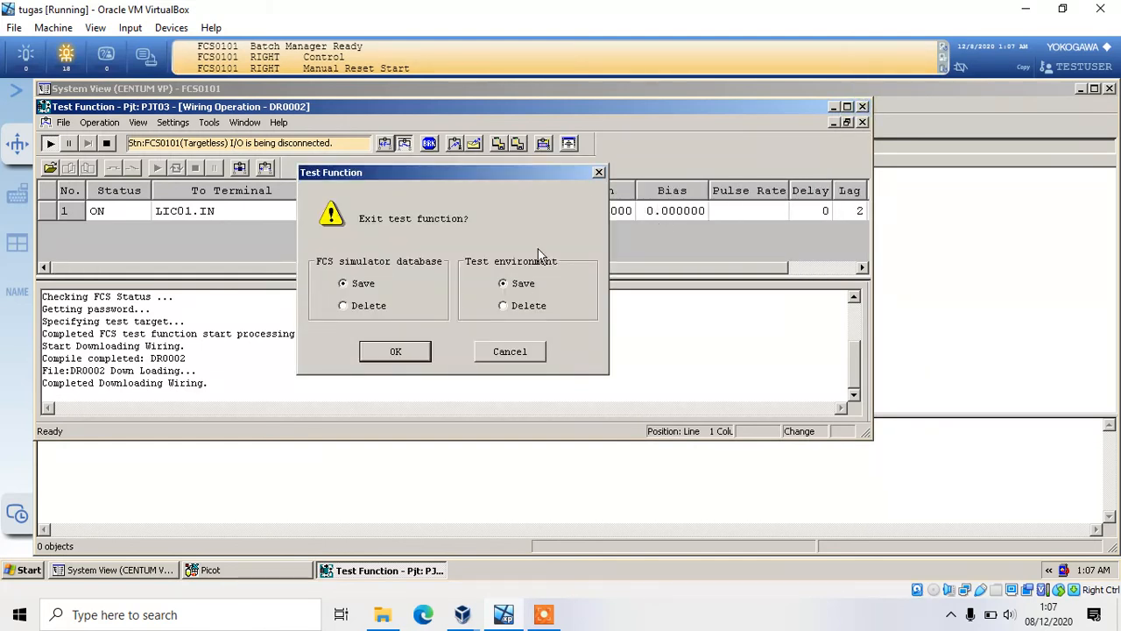
{"action": "left_click", "coordinate": [599, 172]}
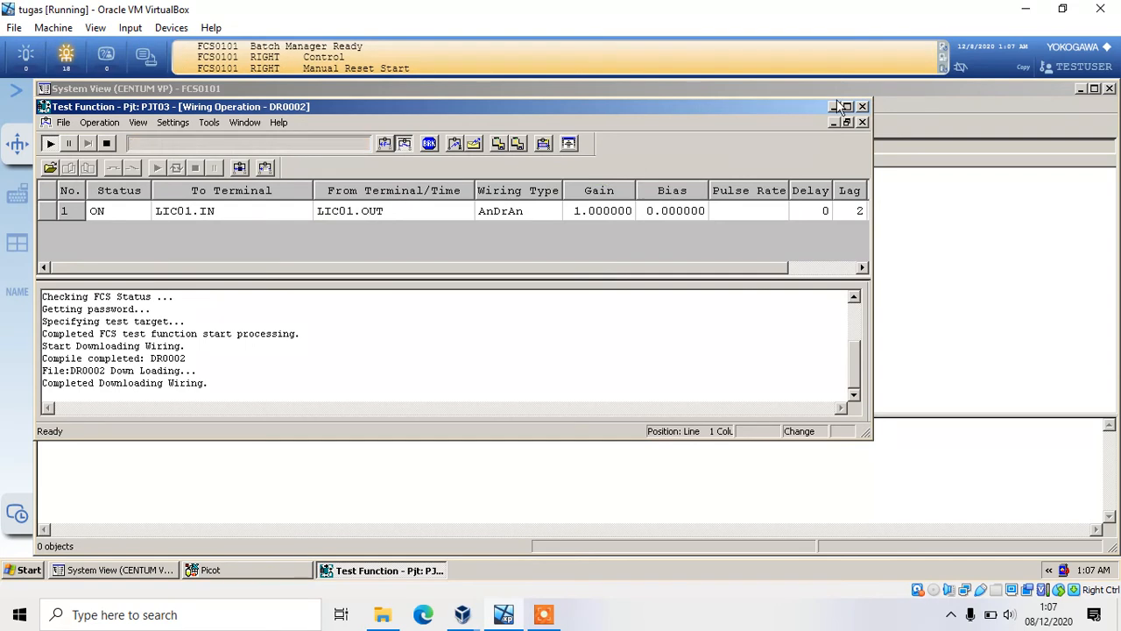
{"action": "left_click", "coordinate": [835, 106]}
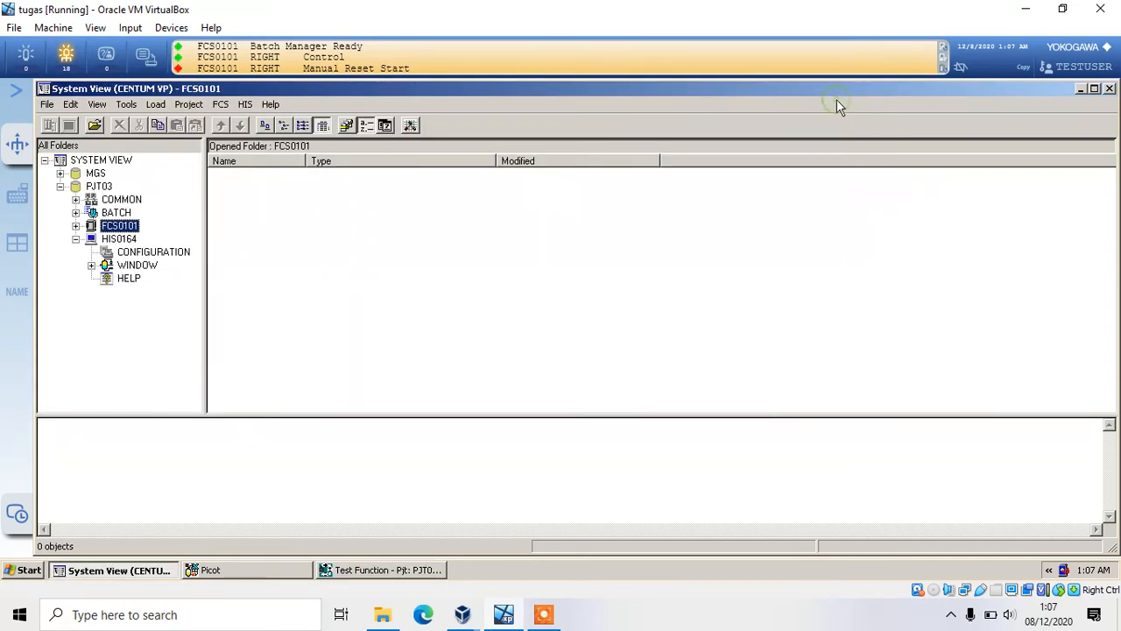
{"action": "left_click", "coordinate": [1083, 90]}
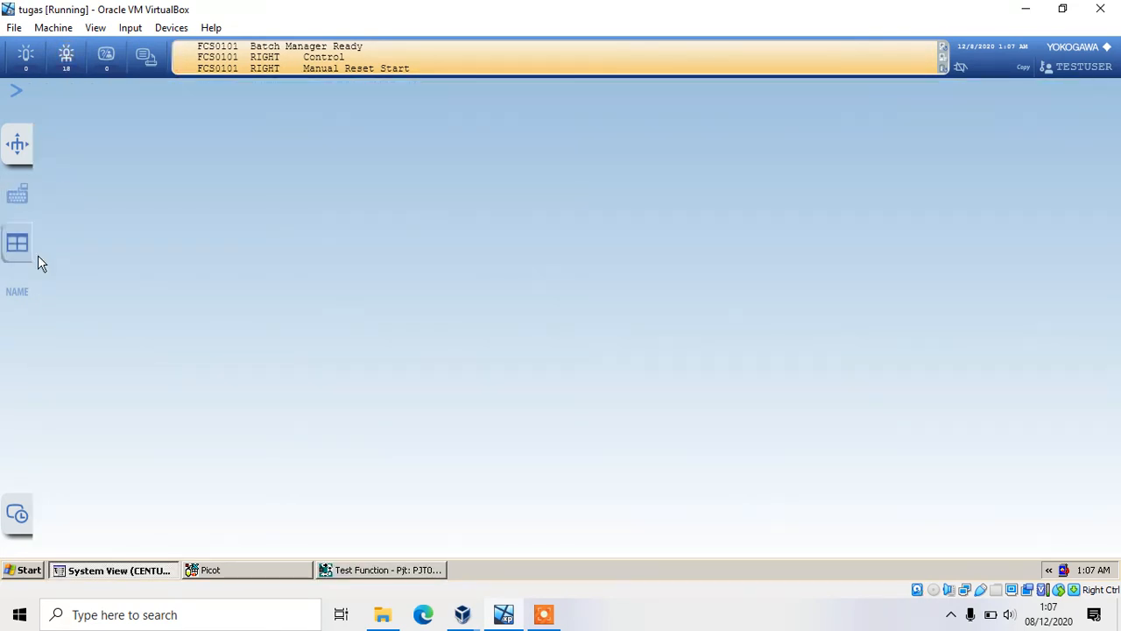
Call up graphic CG0001 by its window name, view the LIC01 faceplate, and close the graphic
{"action": "left_click", "coordinate": [19, 286]}
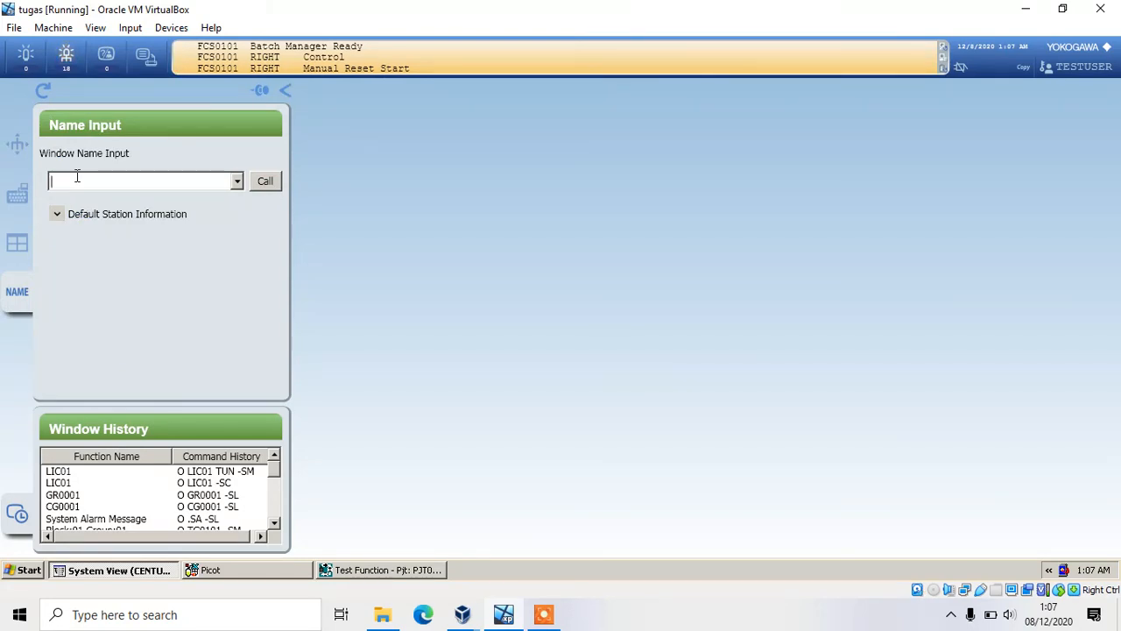
{"action": "type", "text": "CG0001"}
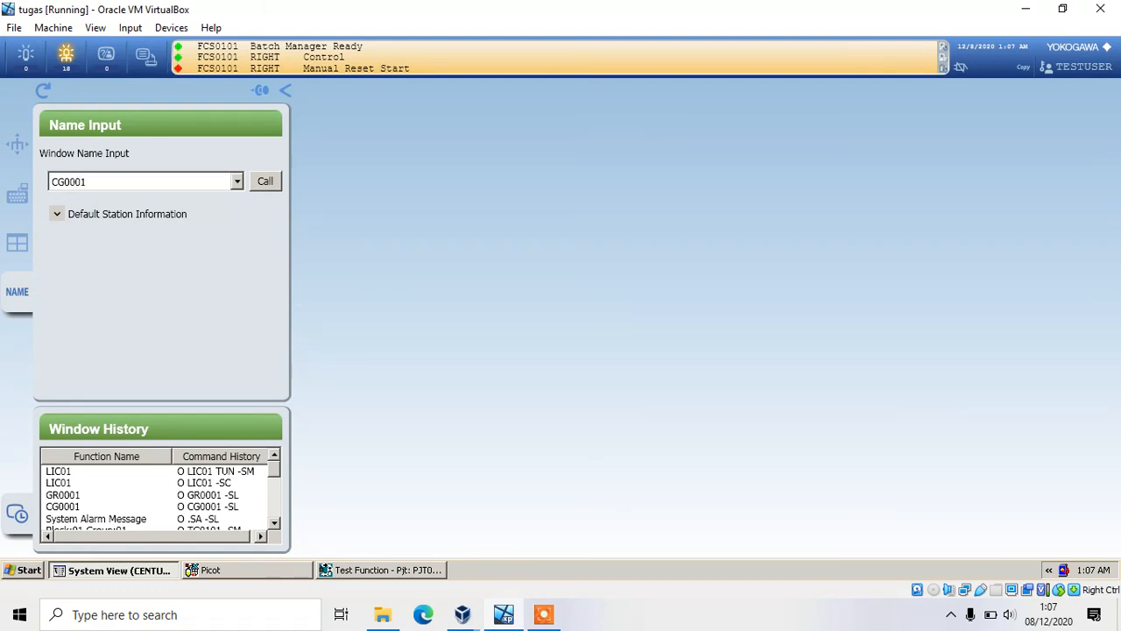
{"action": "key", "text": "Return"}
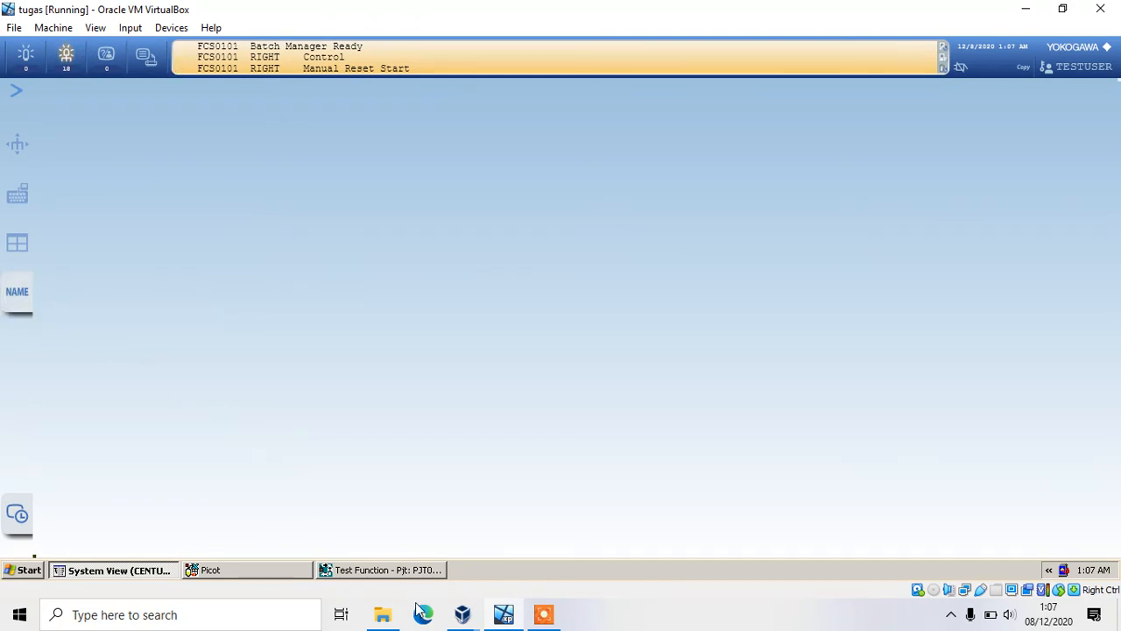
{"action": "left_click", "coordinate": [387, 569]}
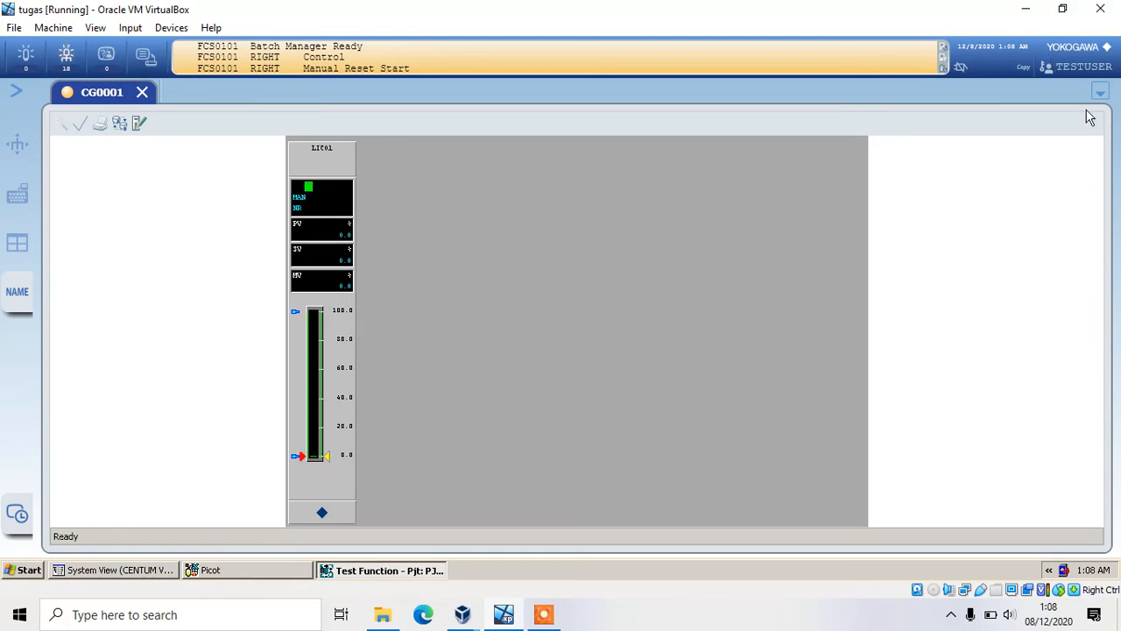
{"action": "left_click", "coordinate": [140, 93]}
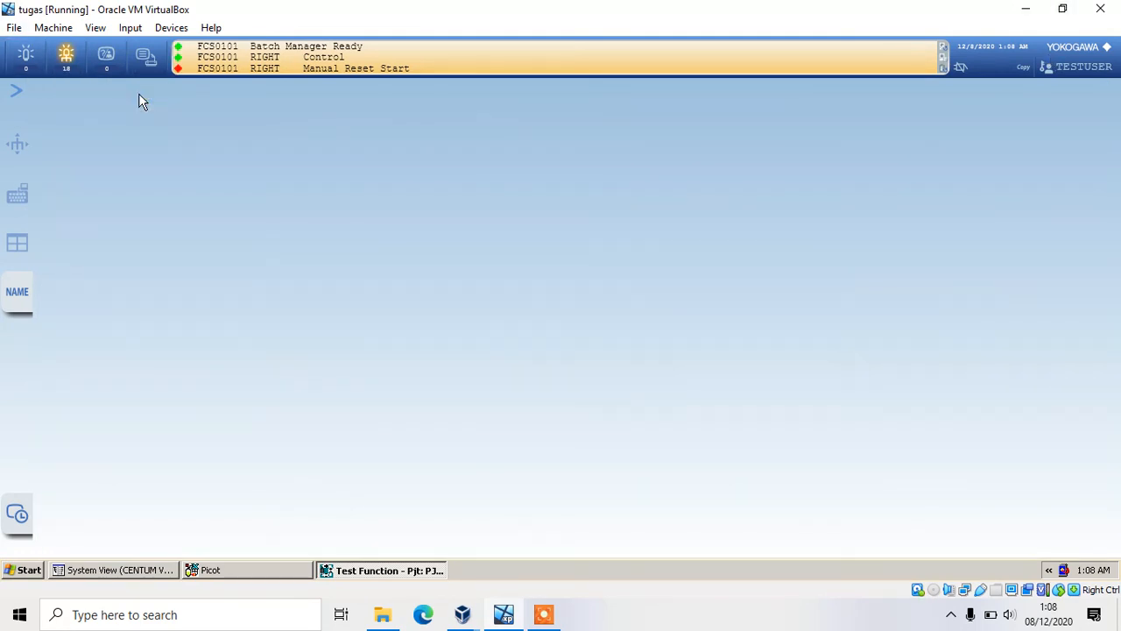
Check the Test Function window, minimize it, and call up graphic CG0001 by name
{"action": "left_click", "coordinate": [385, 572]}
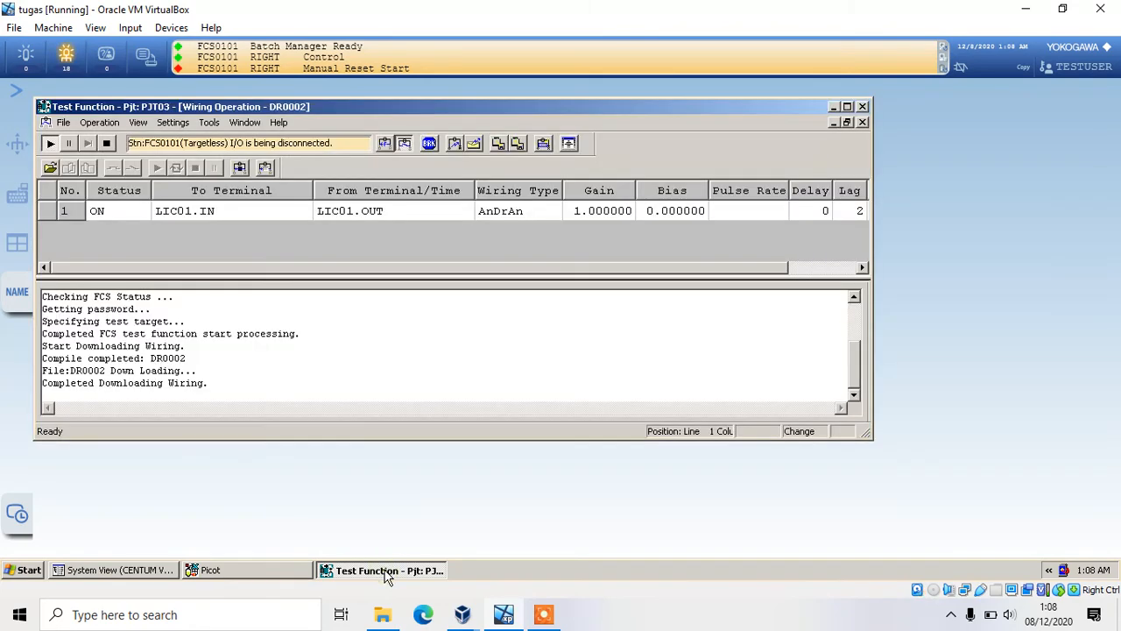
{"action": "left_click", "coordinate": [833, 107]}
{"action": "left_click", "coordinate": [18, 292]}
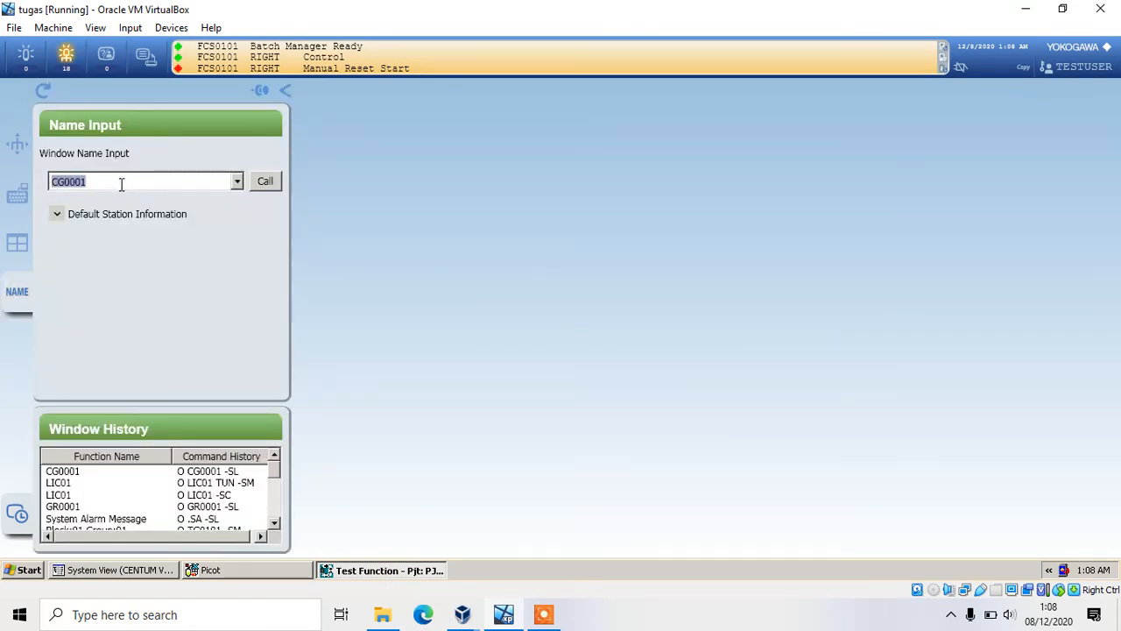
{"action": "left_click", "coordinate": [277, 184]}
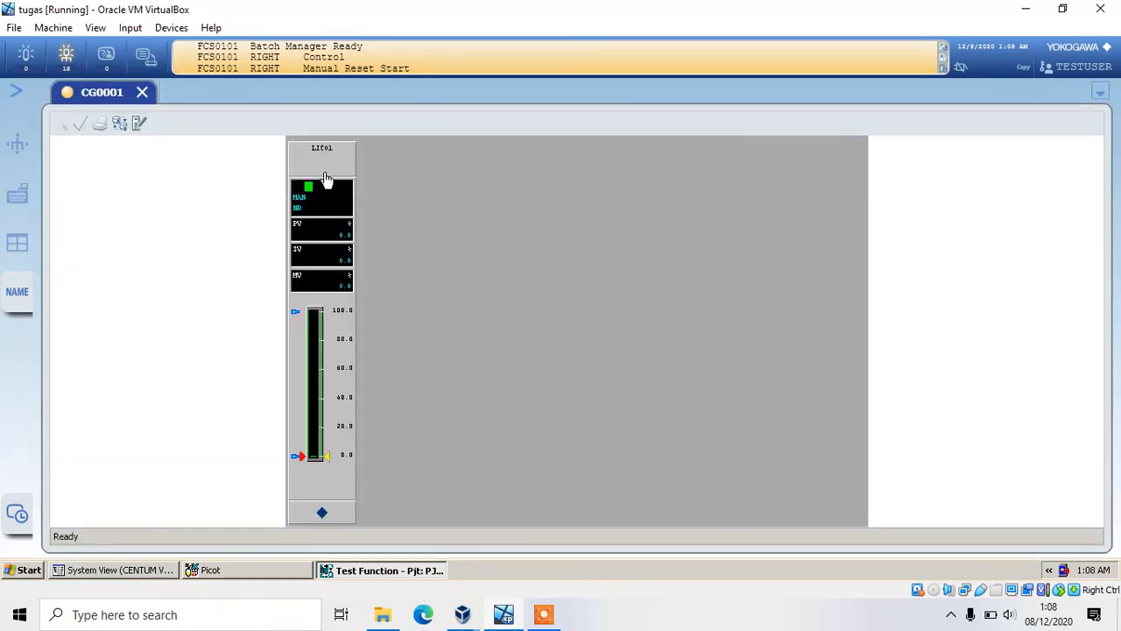
View the MV and PV data entry of LIC01 in CG0001, and close the entry dialog without entering a value
{"action": "left_click", "coordinate": [324, 515]}
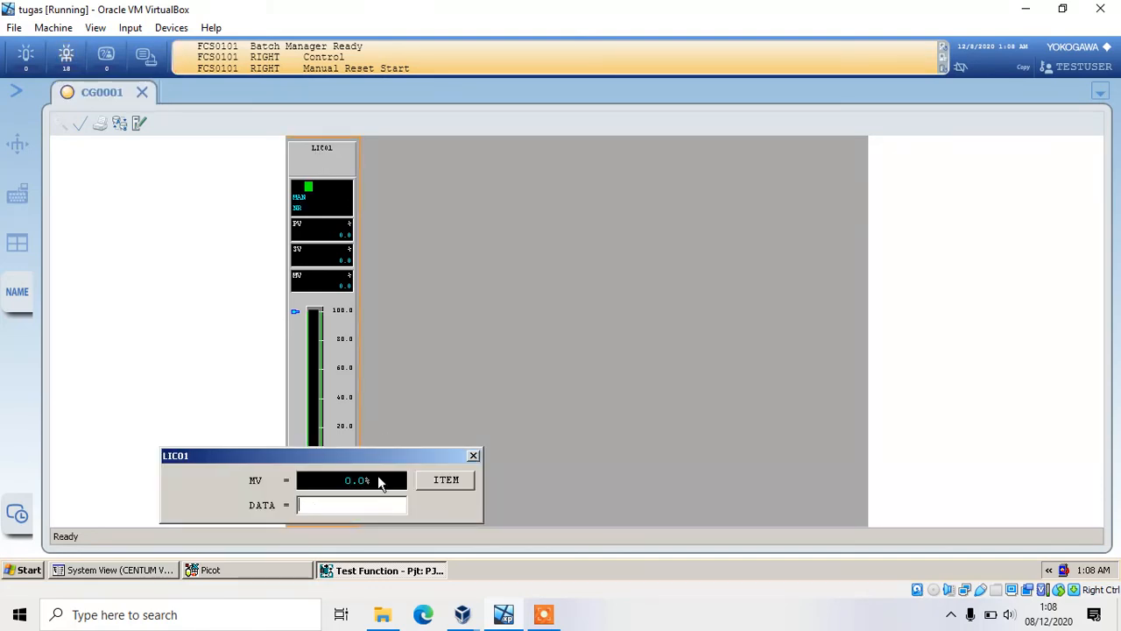
{"action": "left_click", "coordinate": [406, 316]}
{"action": "left_click", "coordinate": [304, 226]}
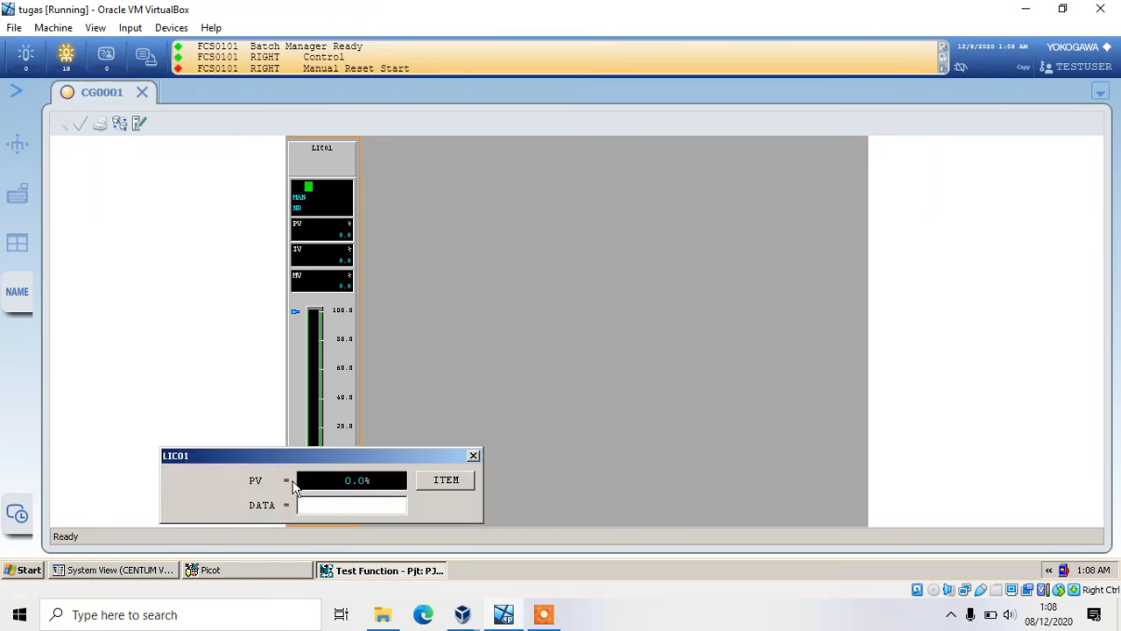
{"action": "left_click", "coordinate": [473, 457]}
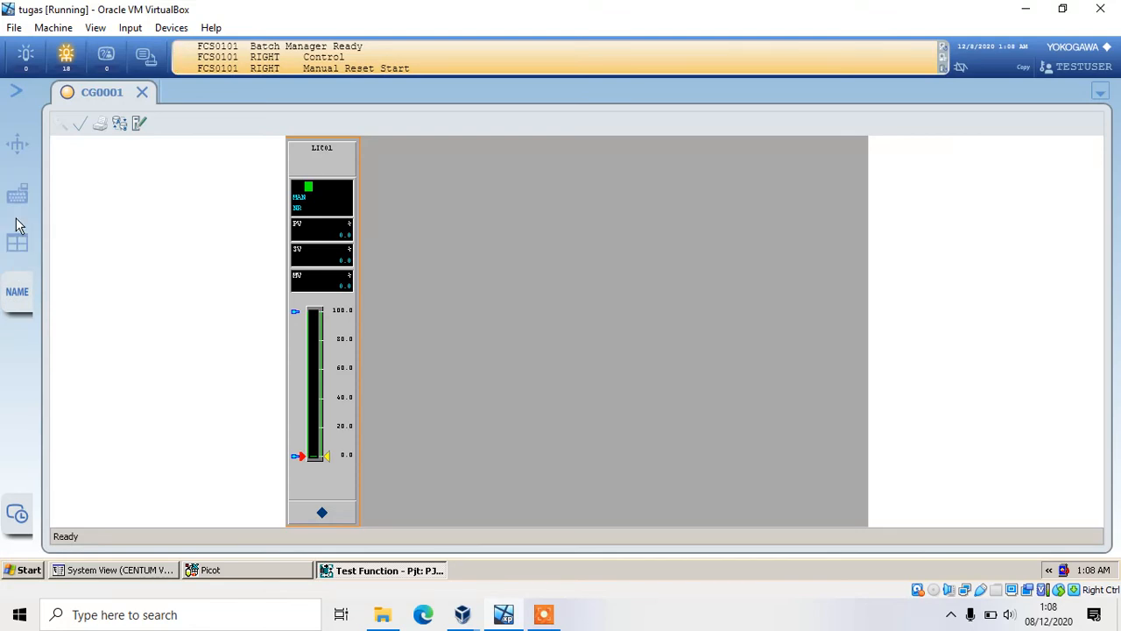
Try to call up a window named RG0001
{"action": "left_click", "coordinate": [17, 292]}
{"action": "left_click", "coordinate": [94, 182]}
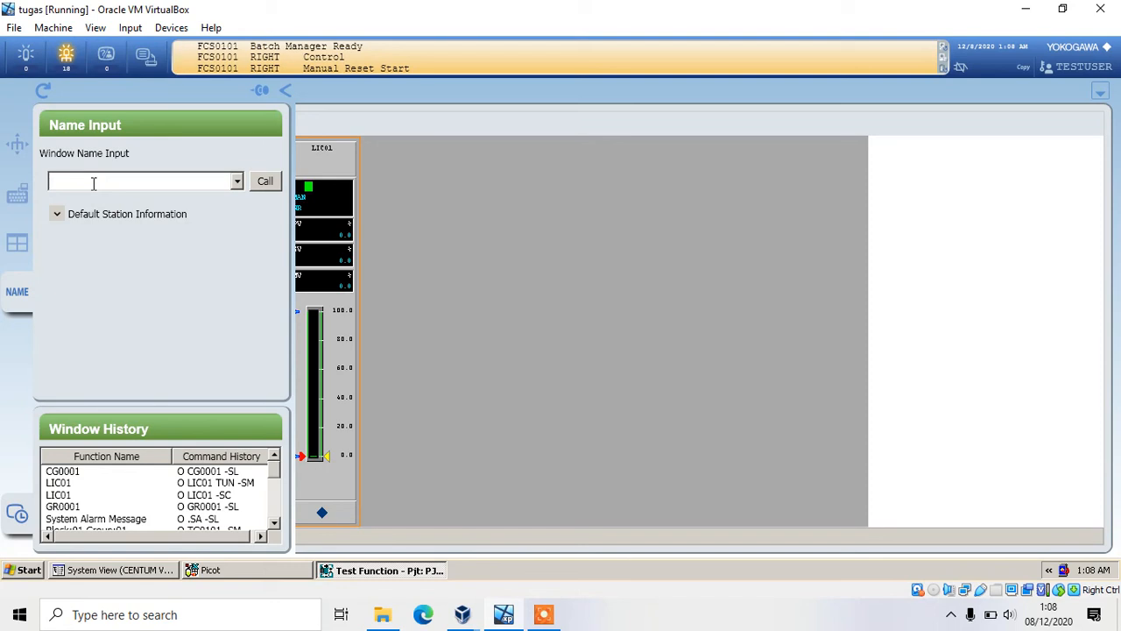
{"action": "type", "text": "CR"}
{"action": "key", "text": "BackSpace"}
{"action": "type", "text": "G0001"}
{"action": "key", "text": "Return"}
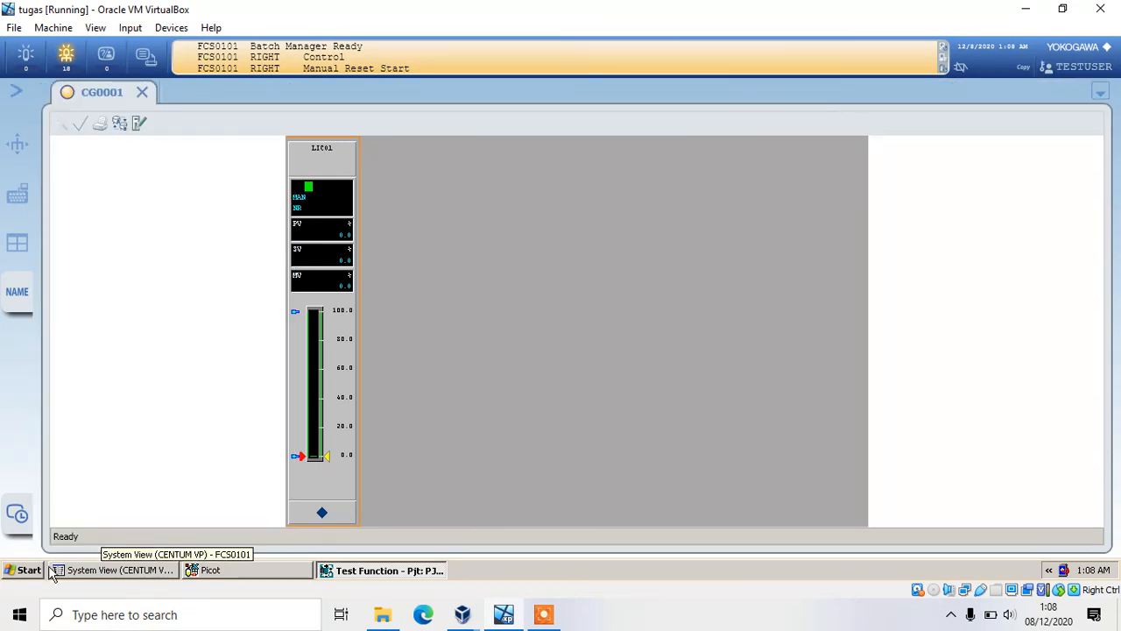
Look up the graphic names in the WINDOW folder of HIS0164, and minimize the Test Function and System View windows
{"action": "left_click", "coordinate": [79, 571]}
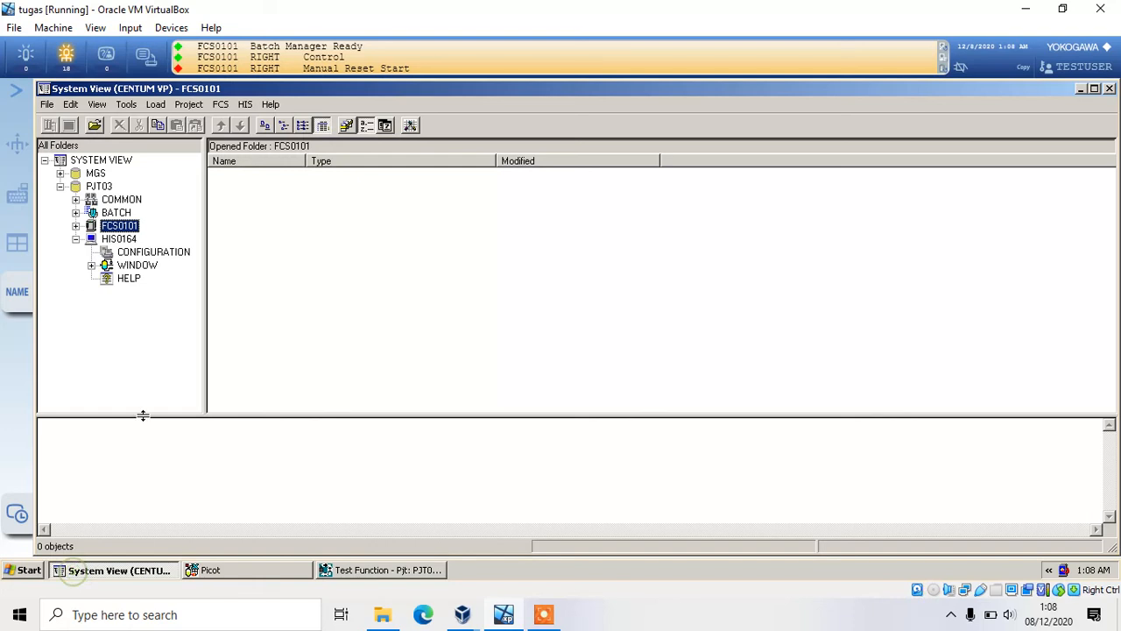
{"action": "double_click", "coordinate": [129, 267]}
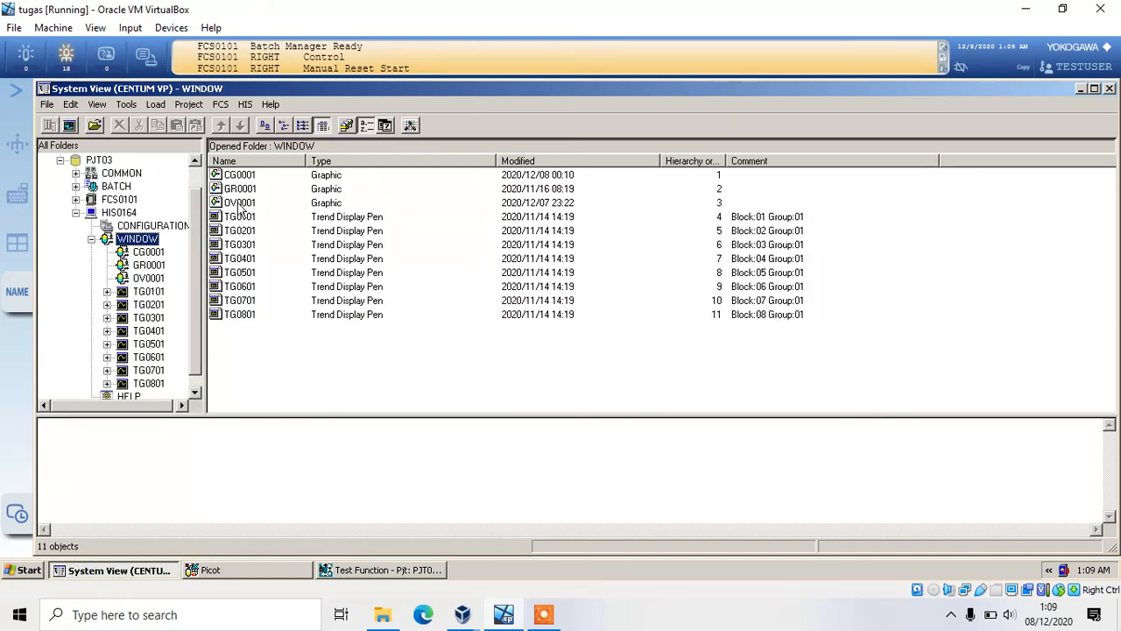
{"action": "left_click", "coordinate": [412, 574]}
{"action": "left_click", "coordinate": [834, 106]}
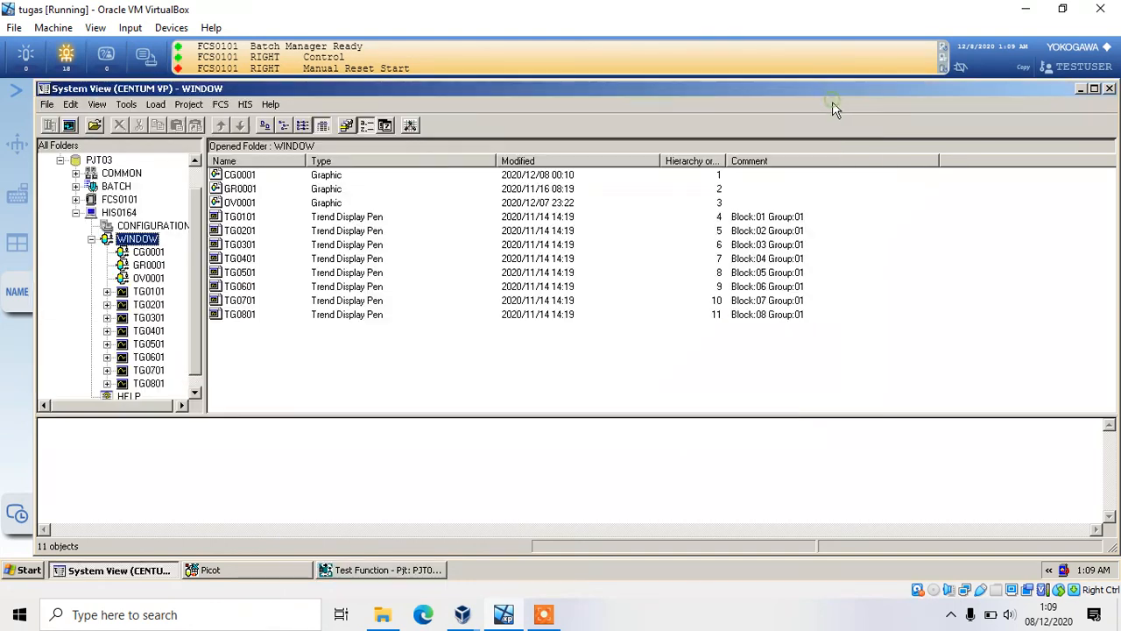
{"action": "left_click", "coordinate": [1083, 90]}
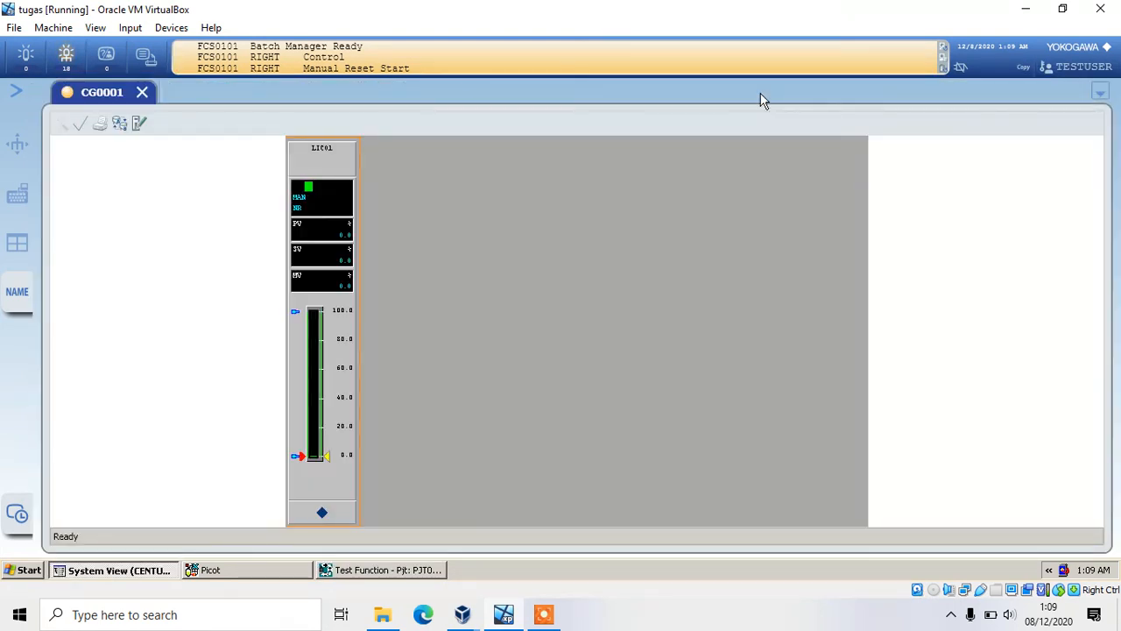
Call up graphic GR0001 by its window name alongside CG0001
{"action": "left_click", "coordinate": [17, 292]}
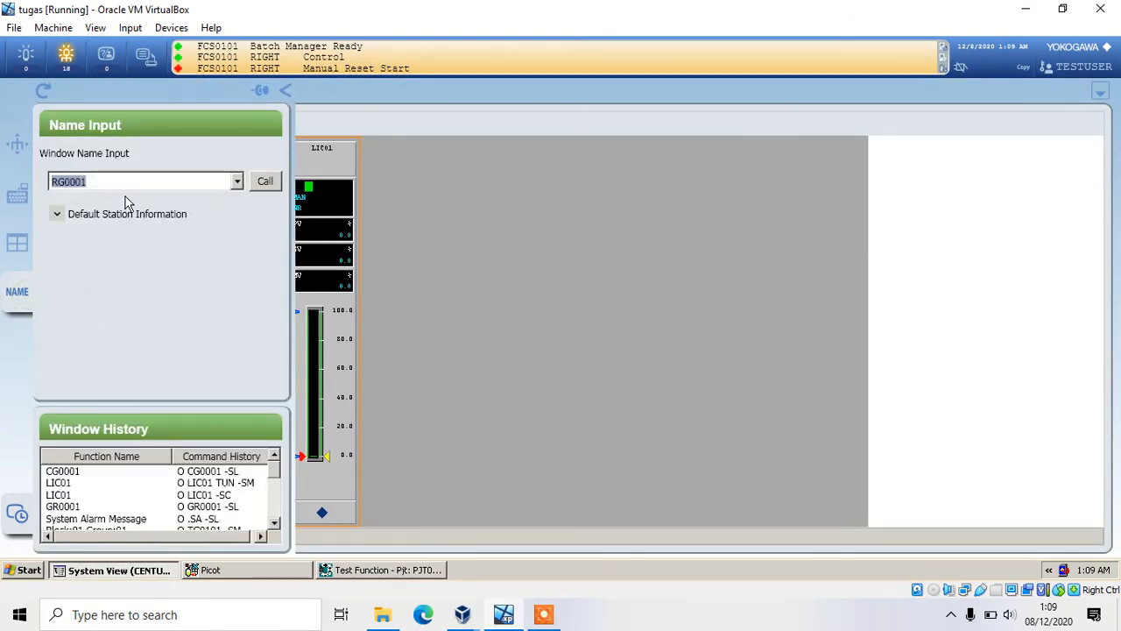
{"action": "key", "text": "BackSpace"}
{"action": "type", "text": "GR0001"}
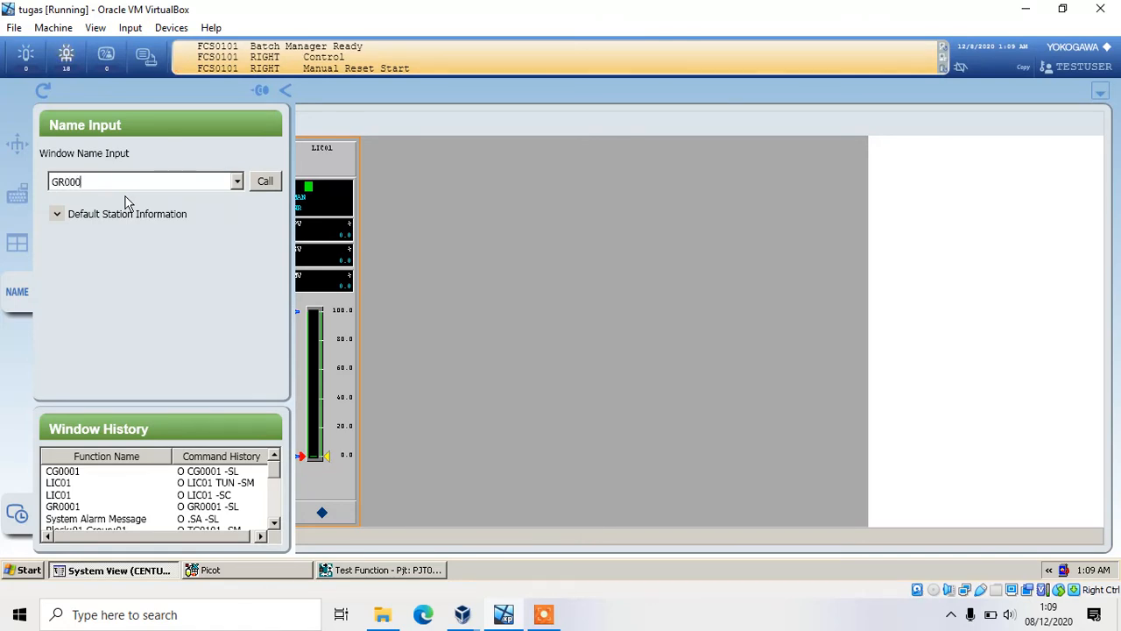
{"action": "key", "text": "Return"}
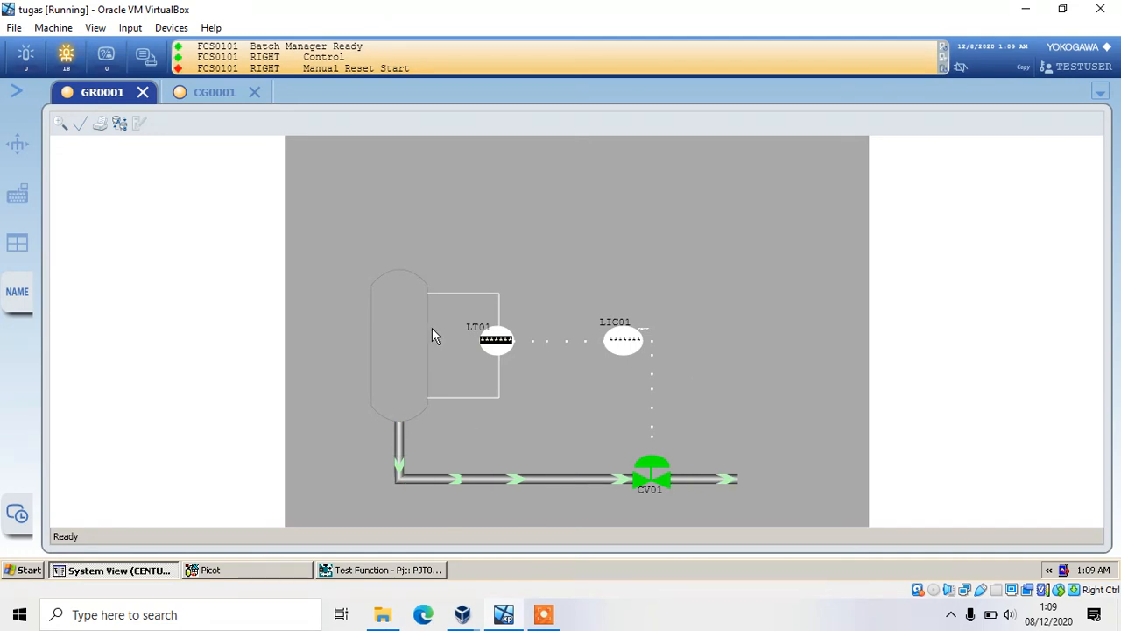
Compare graphics GR0001 and CG0001 by switching between them, ending on CG0001
{"action": "left_click", "coordinate": [200, 92]}
{"action": "left_click", "coordinate": [87, 93]}
{"action": "left_click", "coordinate": [111, 92]}
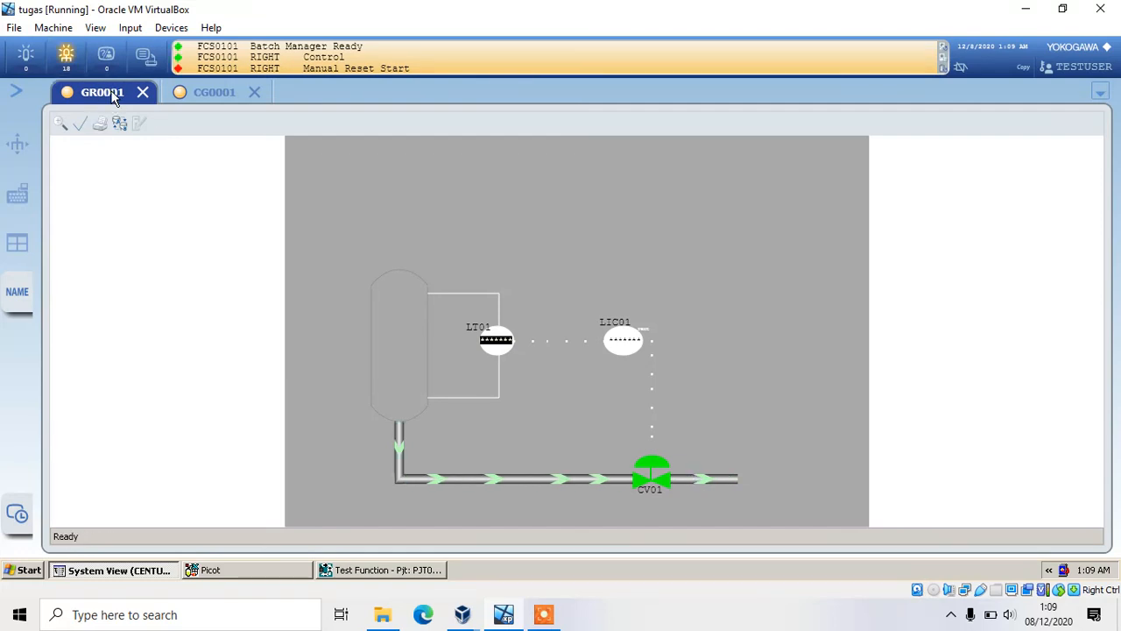
{"action": "left_click", "coordinate": [203, 92]}
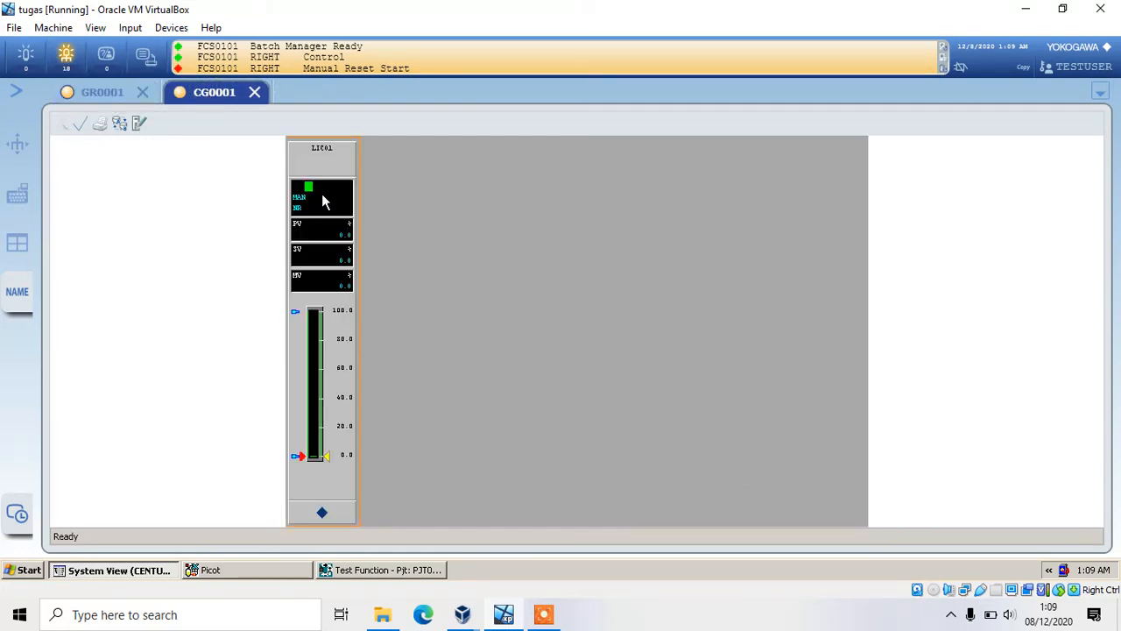
Open the LIC01 faceplate from CG0001 in its own window, place it beside the graphic area, and display GR0001 behind it
{"action": "left_click", "coordinate": [320, 164]}
{"action": "left_click", "coordinate": [119, 125]}
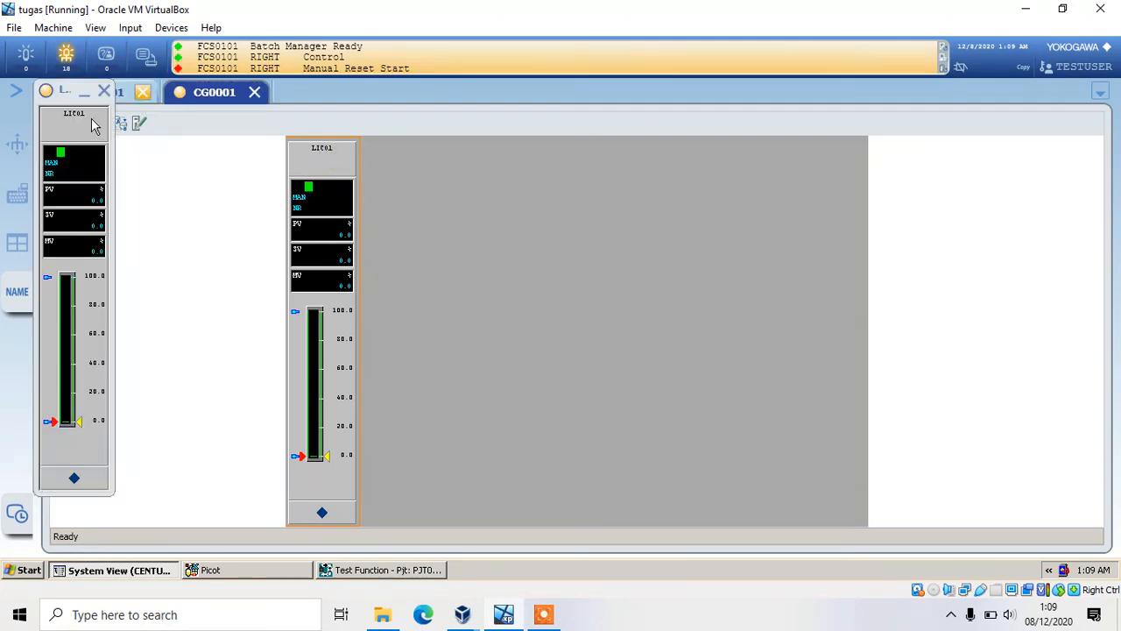
{"action": "left_click_drag", "start_coordinate": [78, 90], "coordinate": [191, 123]}
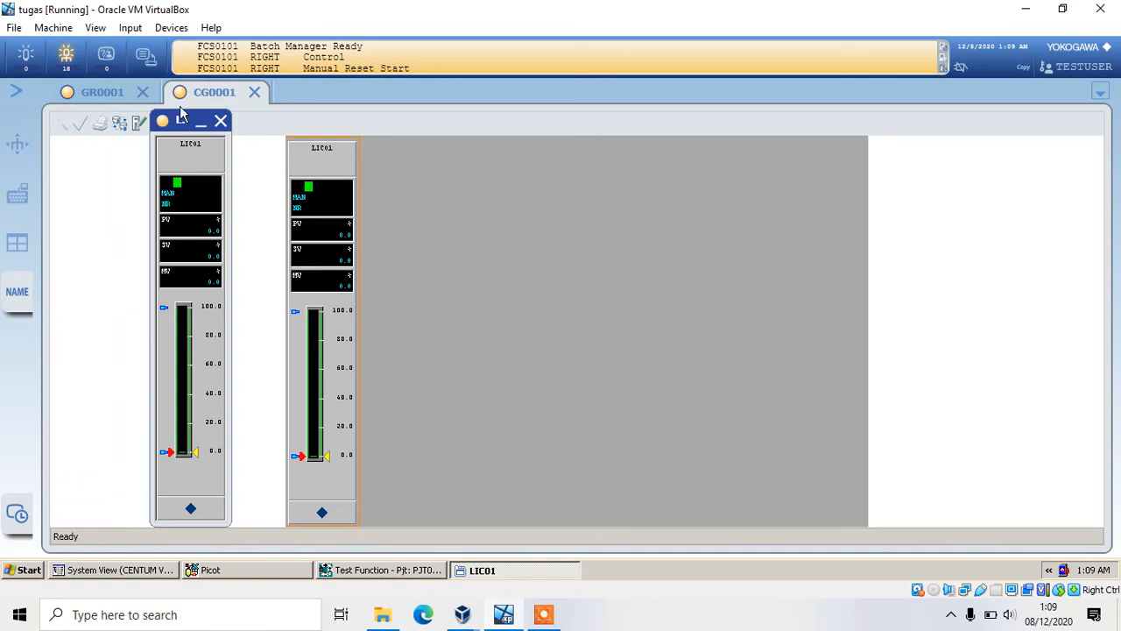
{"action": "left_click", "coordinate": [89, 96]}
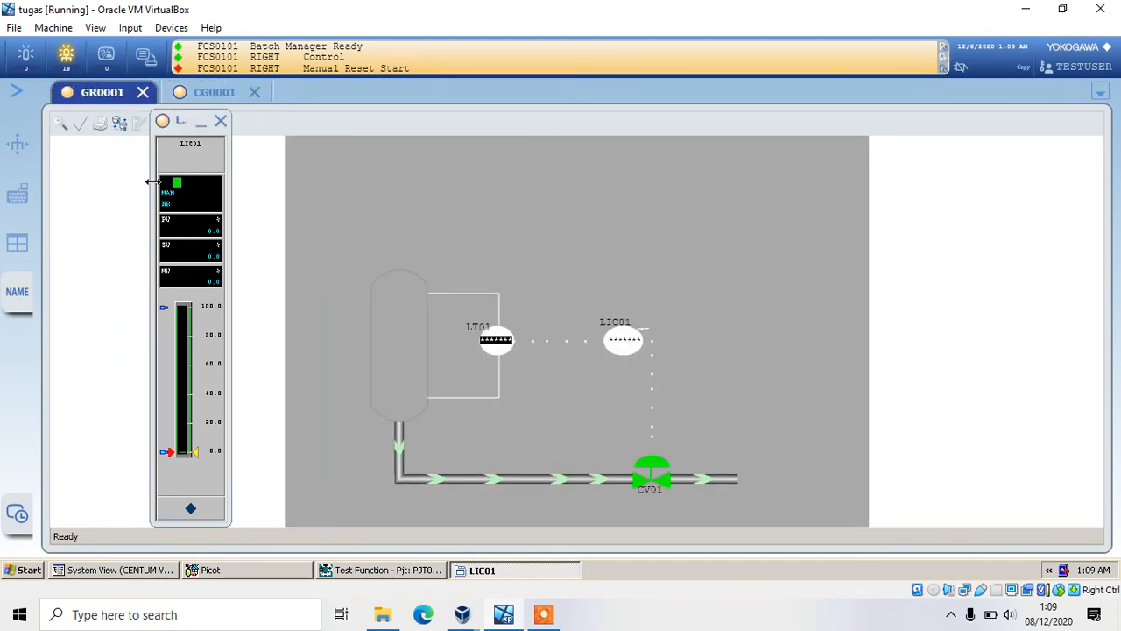
Open the Tuning window of LIC01 from its faceplate
{"action": "right_click", "coordinate": [194, 151]}
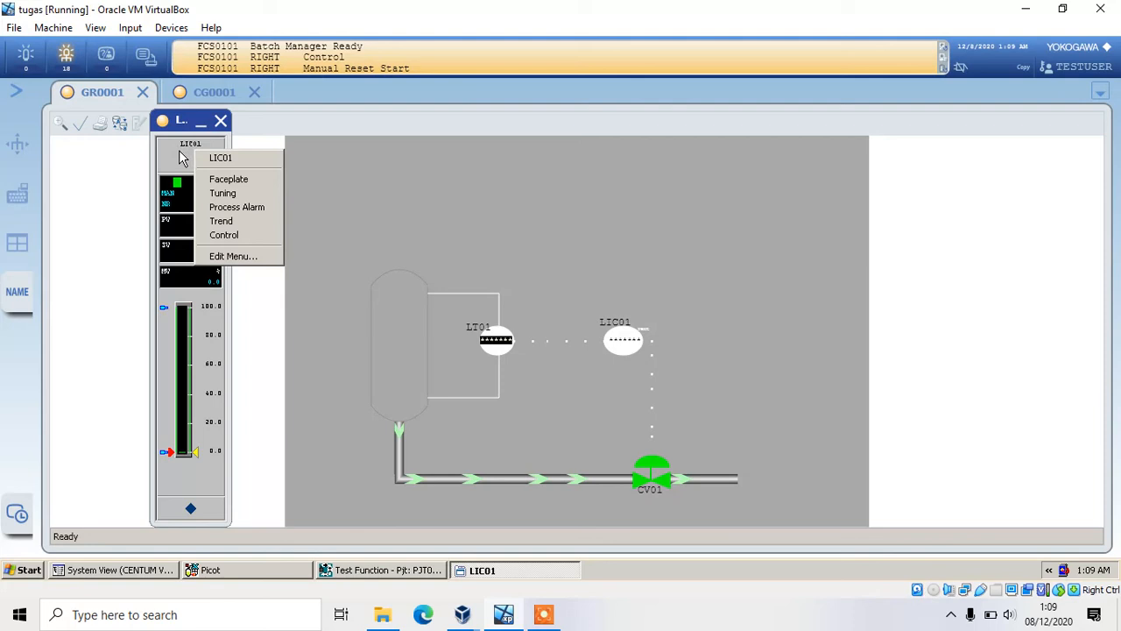
{"action": "left_click", "coordinate": [234, 191]}
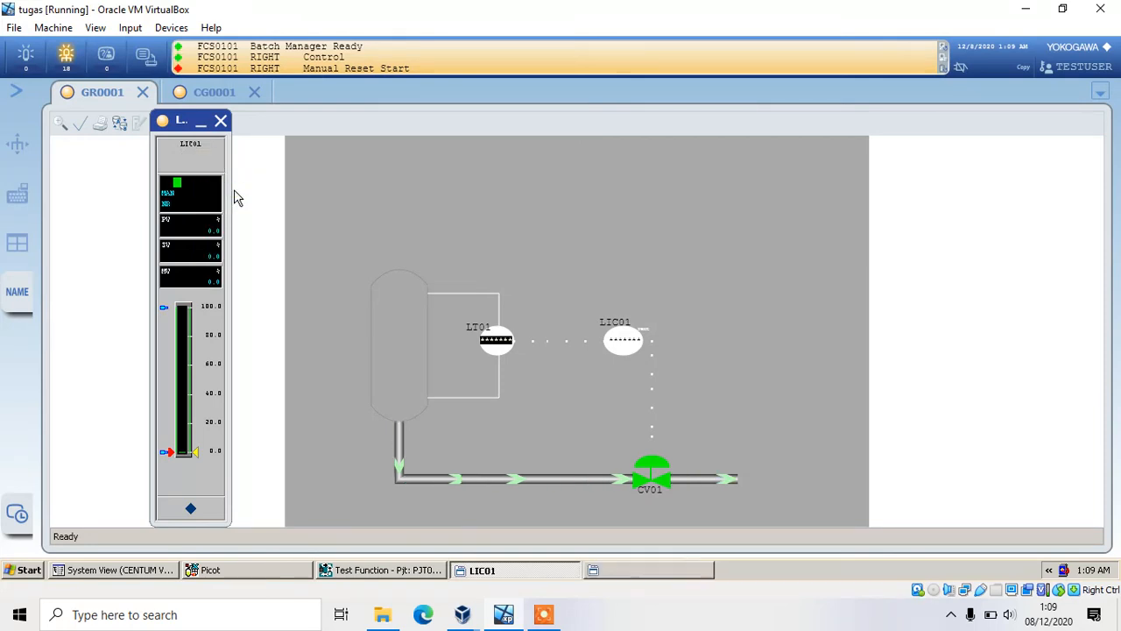
Move the LIC01 Tuning window beside the LIC01 faceplate, over graphic GR0001, and minimize it
{"action": "left_click_drag", "start_coordinate": [341, 112], "coordinate": [663, 67]}
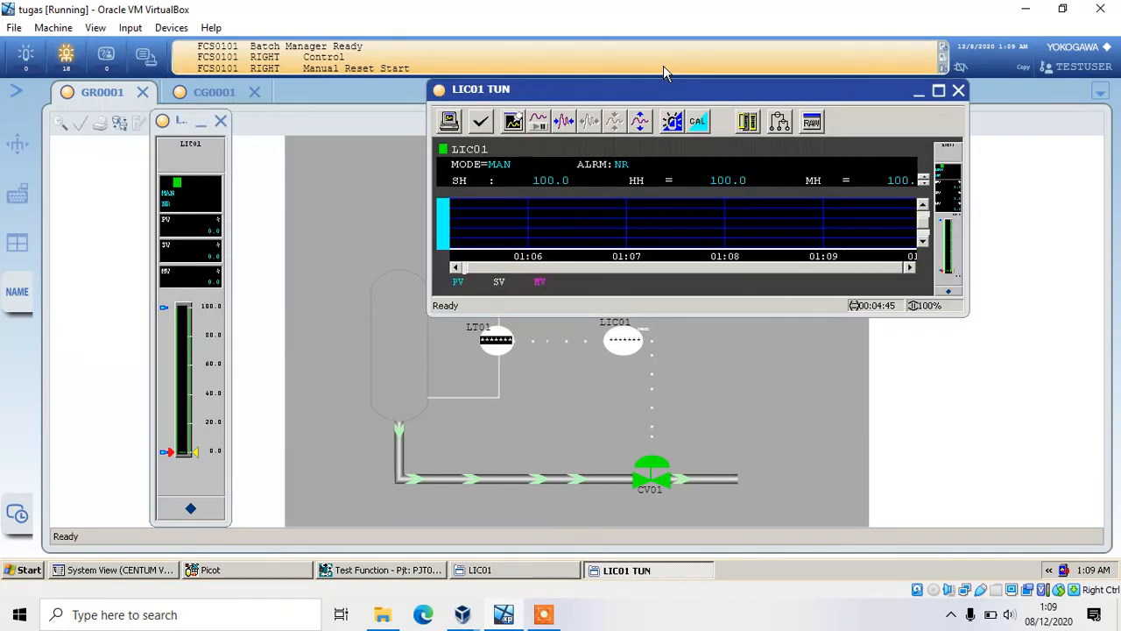
{"action": "left_click_drag", "start_coordinate": [613, 97], "coordinate": [507, 87]}
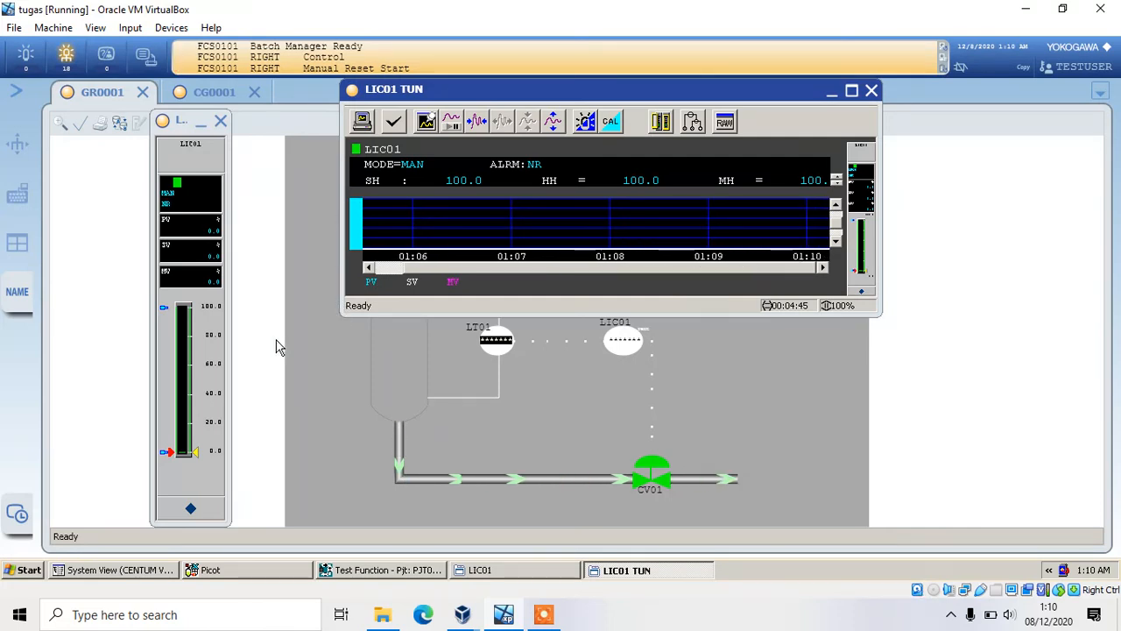
{"action": "left_click", "coordinate": [835, 94]}
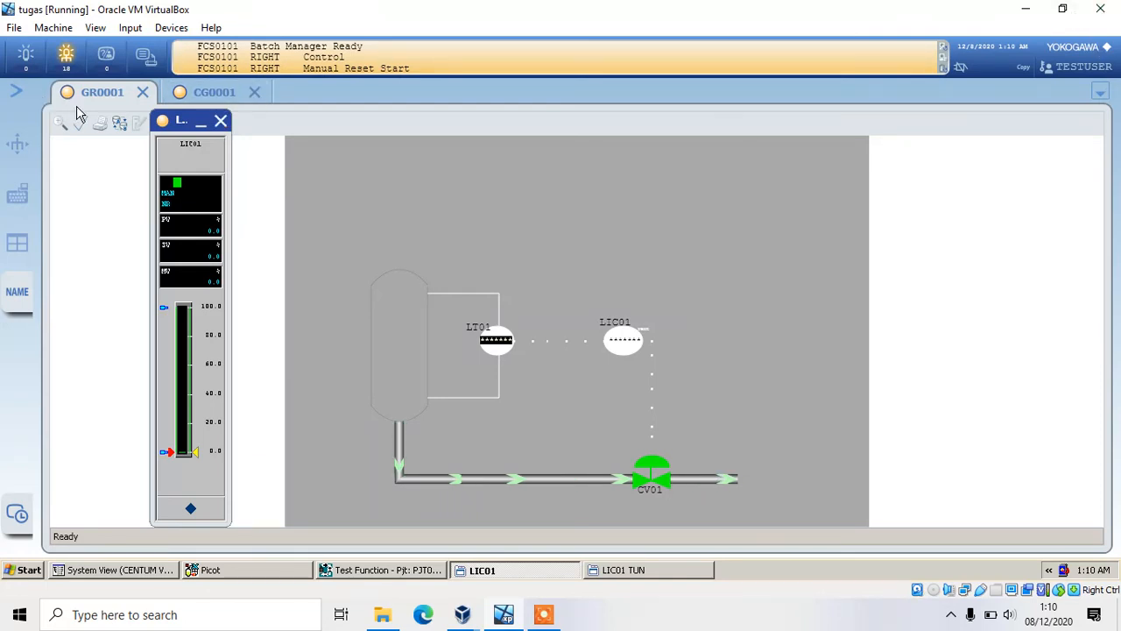
Close graphics CG0001 and GR0001, the restored LIC01 Tuning window and the LIC01 faceplate
{"action": "left_click", "coordinate": [254, 92]}
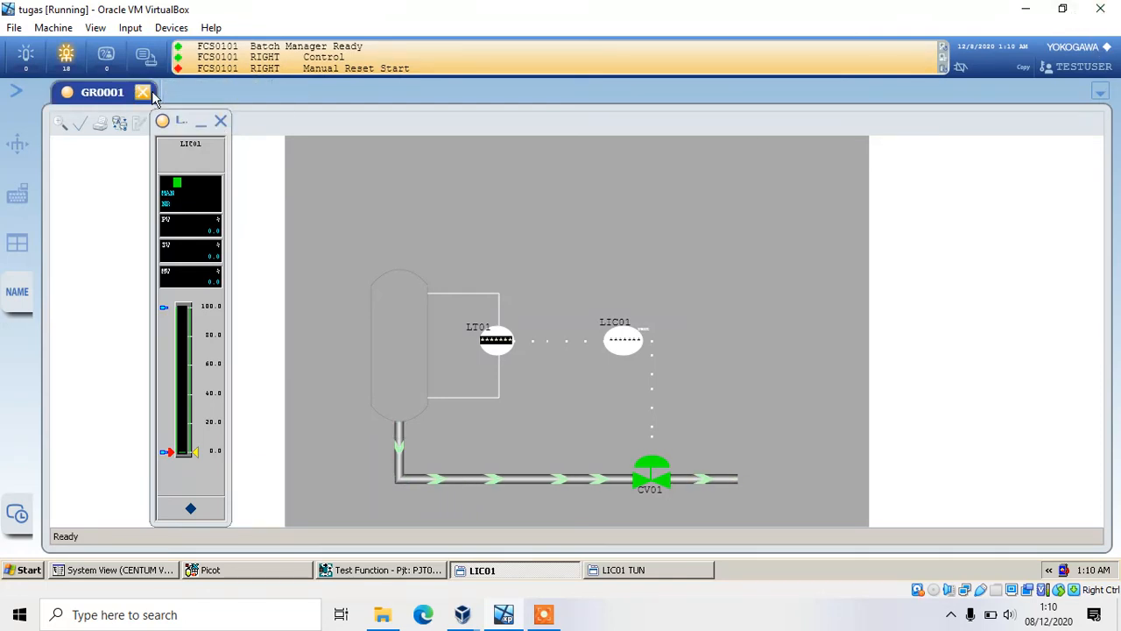
{"action": "left_click", "coordinate": [142, 94]}
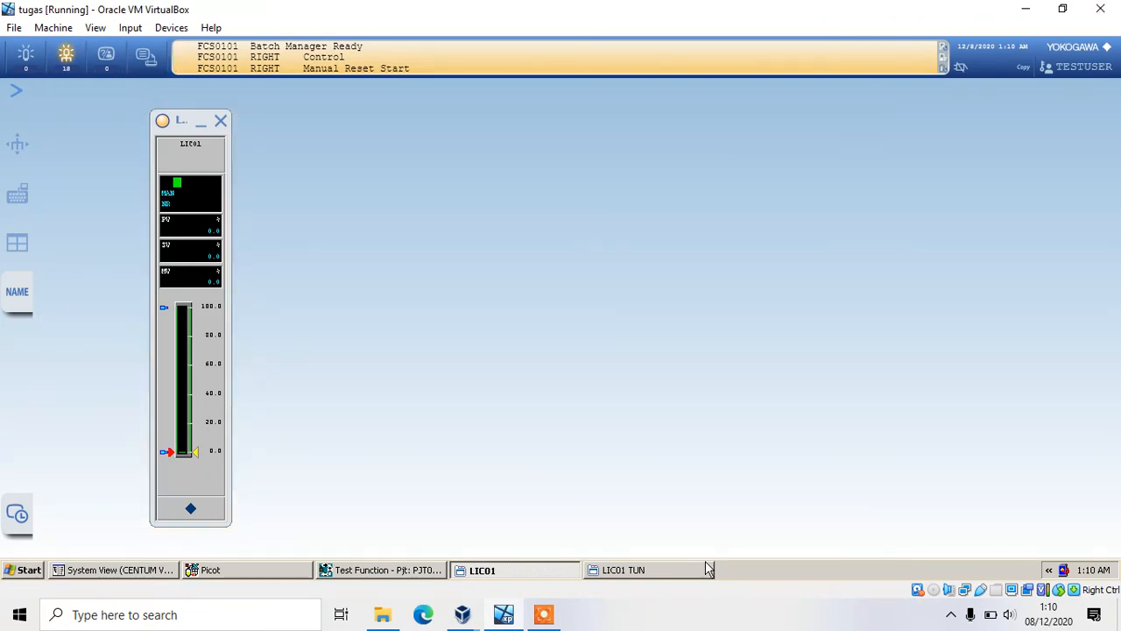
{"action": "left_click", "coordinate": [671, 574]}
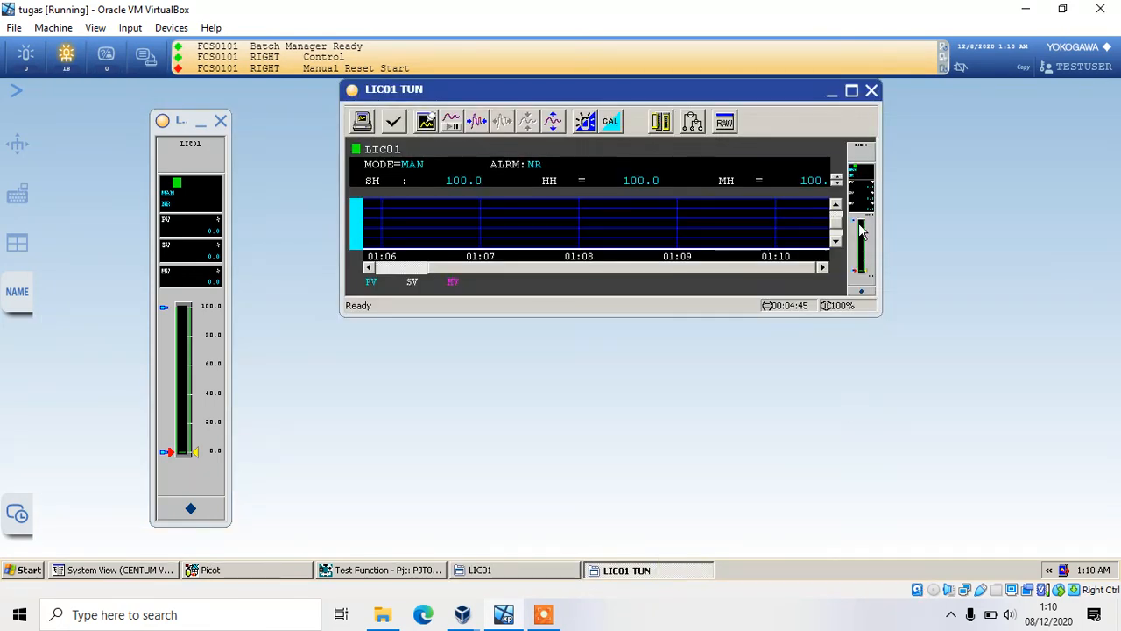
{"action": "left_click", "coordinate": [870, 91]}
{"action": "left_click", "coordinate": [220, 122]}
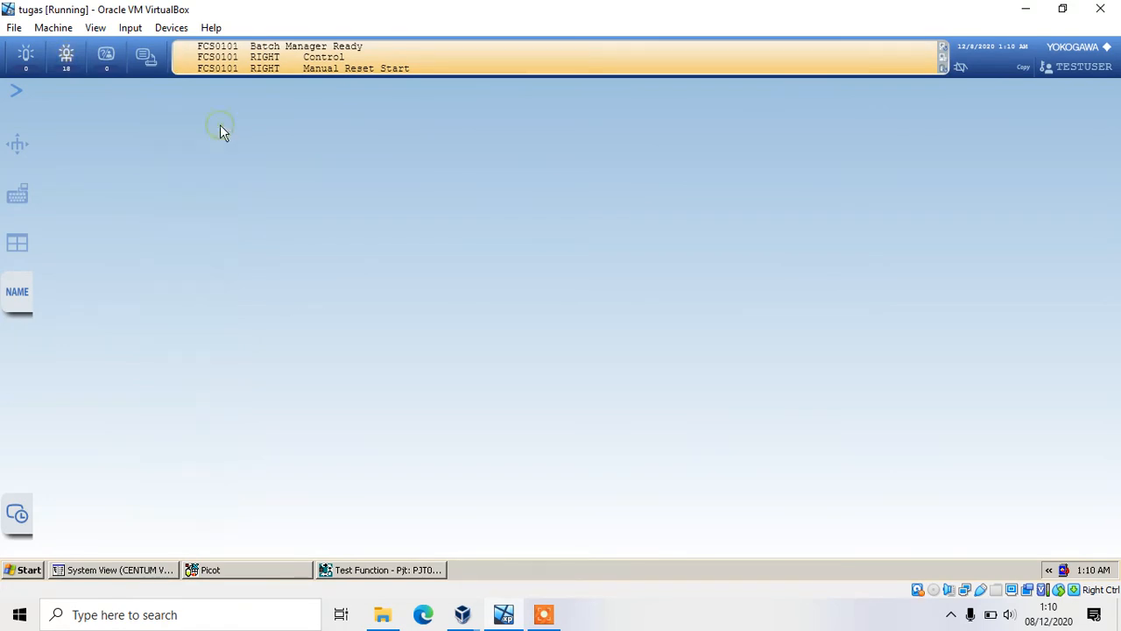
Exit the test function of PJT03, saving both the FCS simulator database and the test environment
{"action": "left_click", "coordinate": [361, 570]}
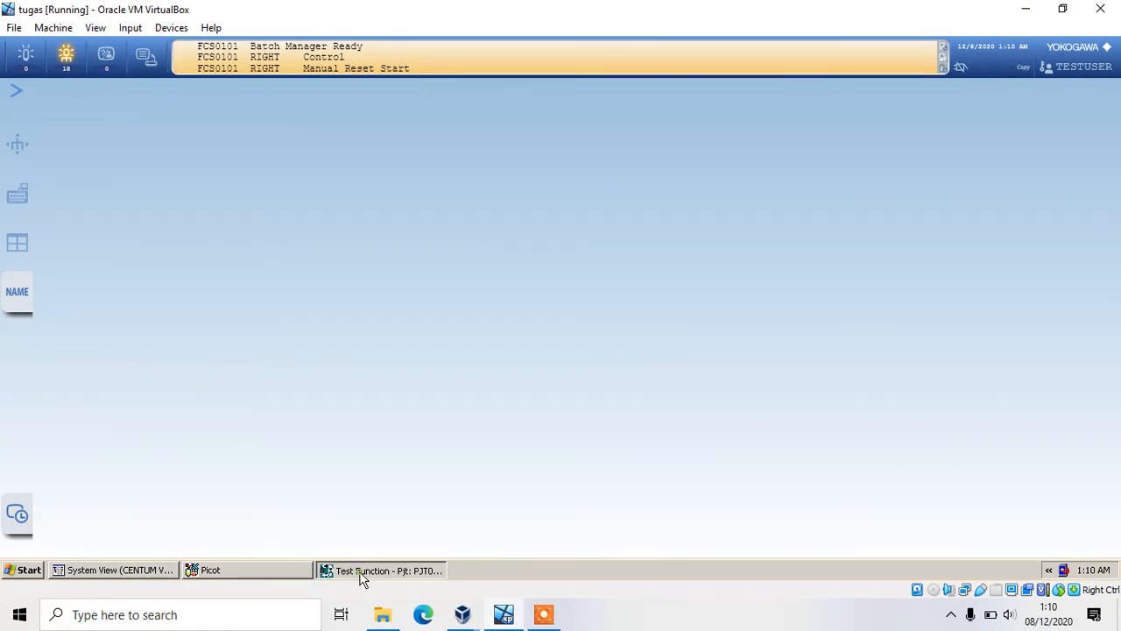
{"action": "left_click", "coordinate": [863, 107]}
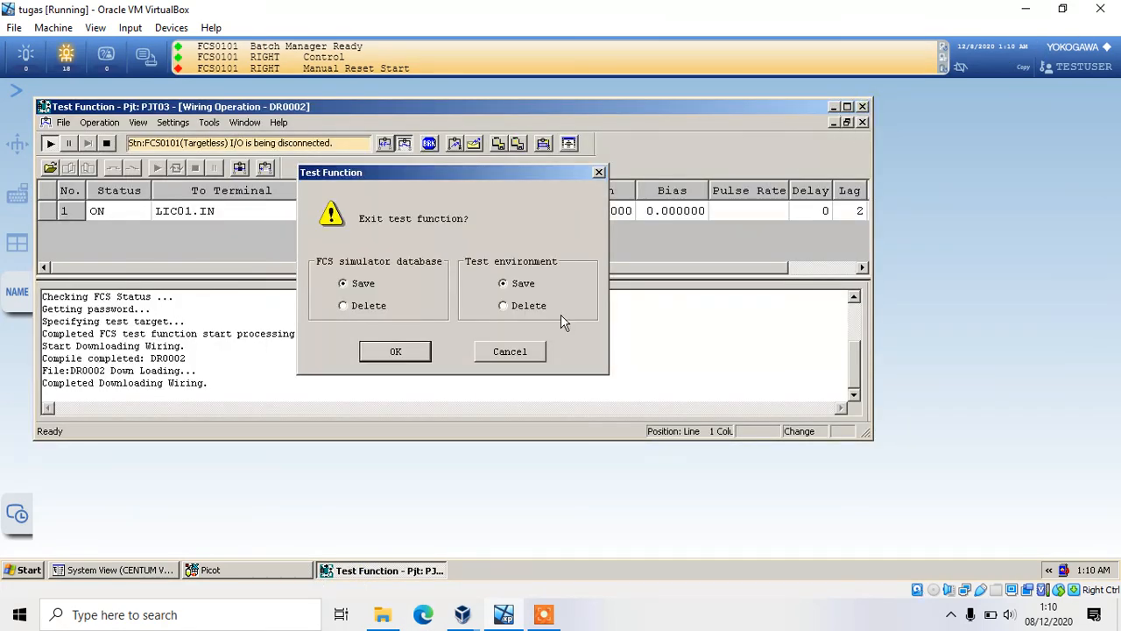
{"action": "left_click", "coordinate": [398, 352]}
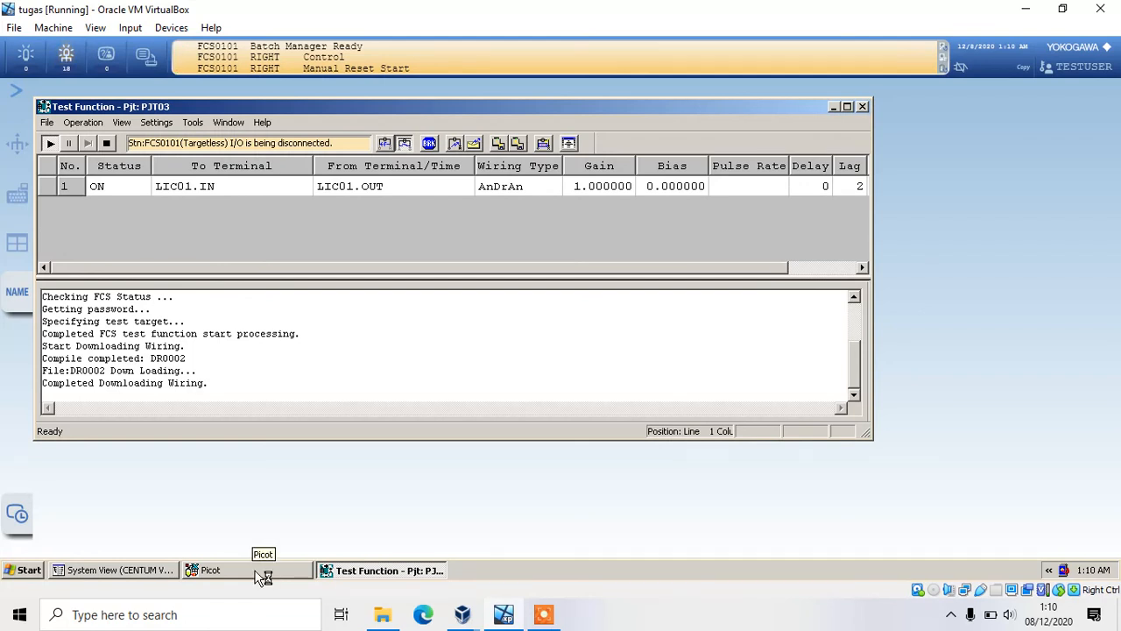
Bring up System View, minimize the Picot window and cancel the Explorer.EXE application error dialog
{"action": "left_click", "coordinate": [255, 577]}
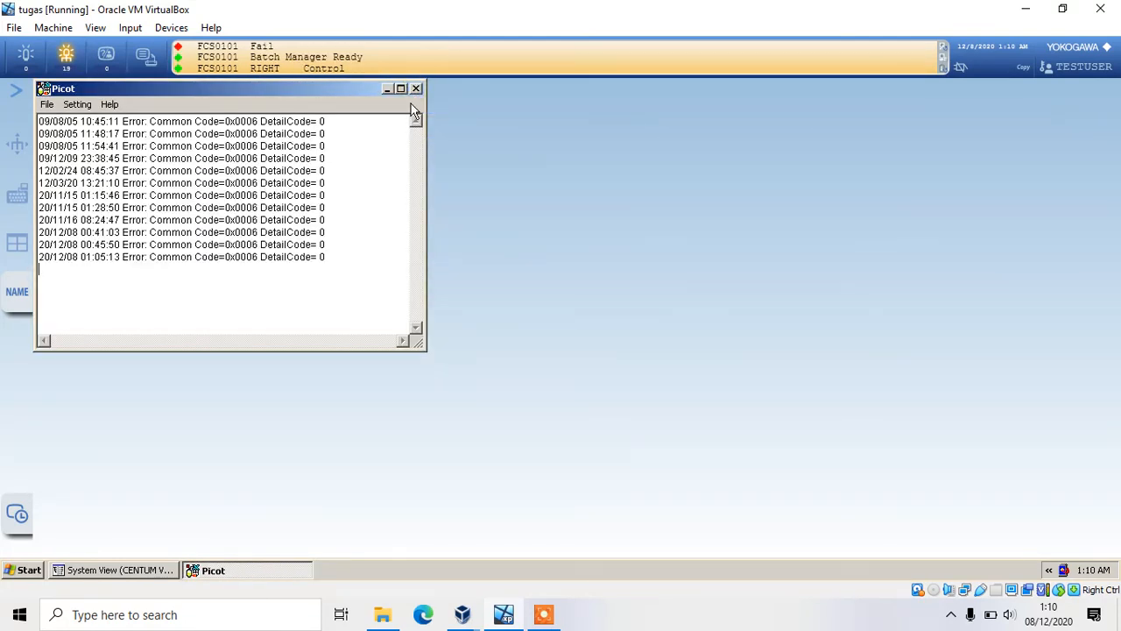
{"action": "left_click", "coordinate": [210, 574]}
{"action": "left_click", "coordinate": [157, 577]}
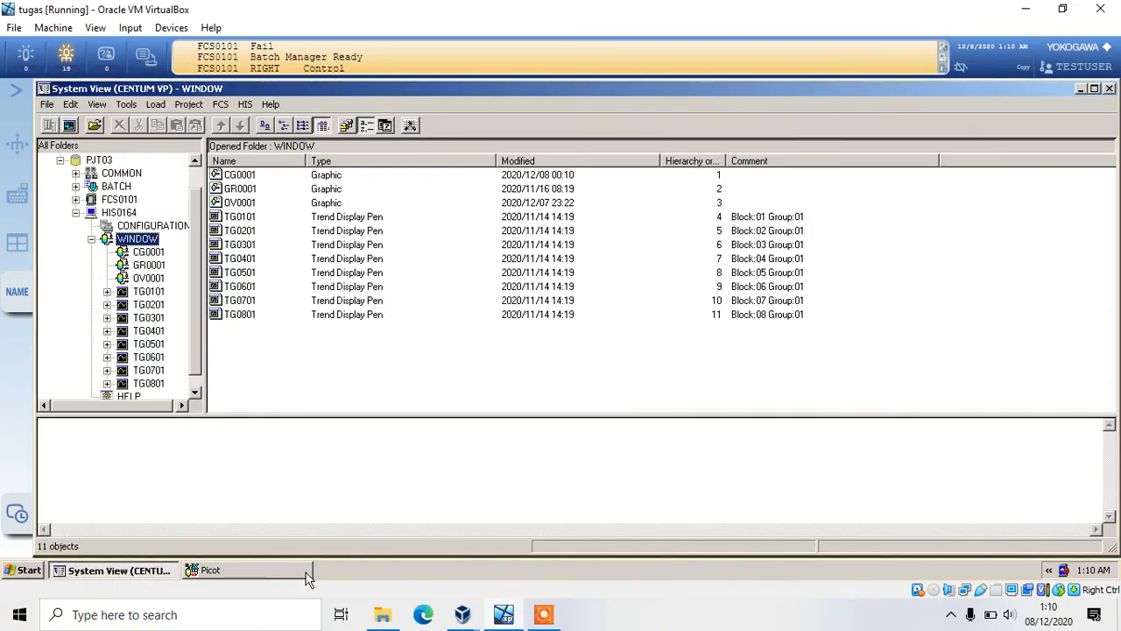
{"action": "left_click", "coordinate": [307, 575]}
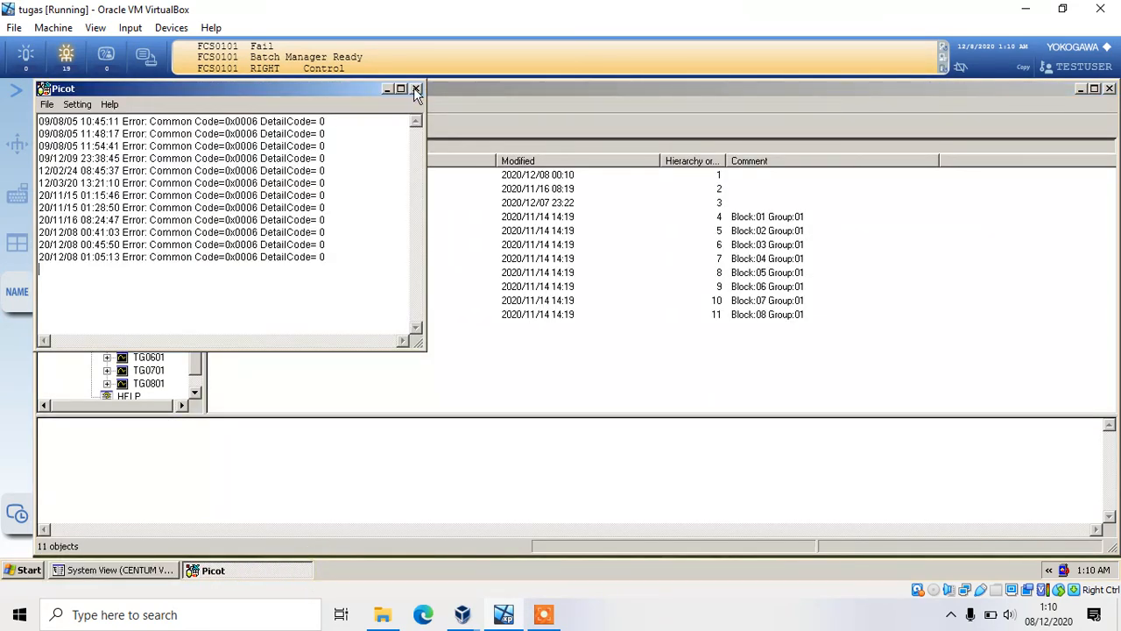
{"action": "left_click", "coordinate": [391, 88]}
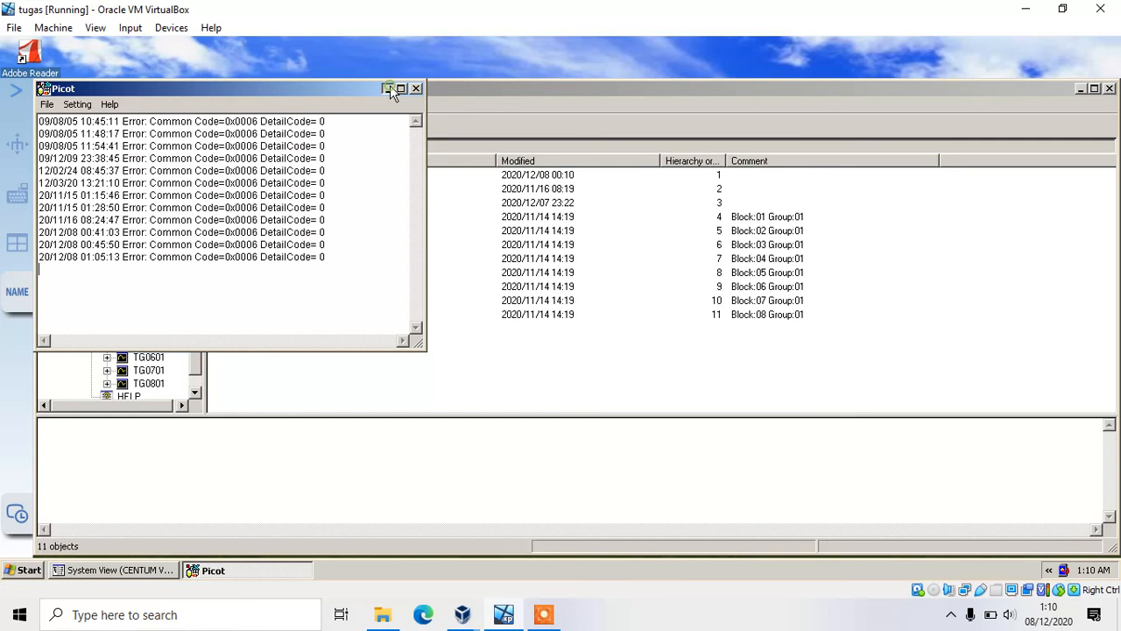
{"action": "left_click", "coordinate": [596, 351]}
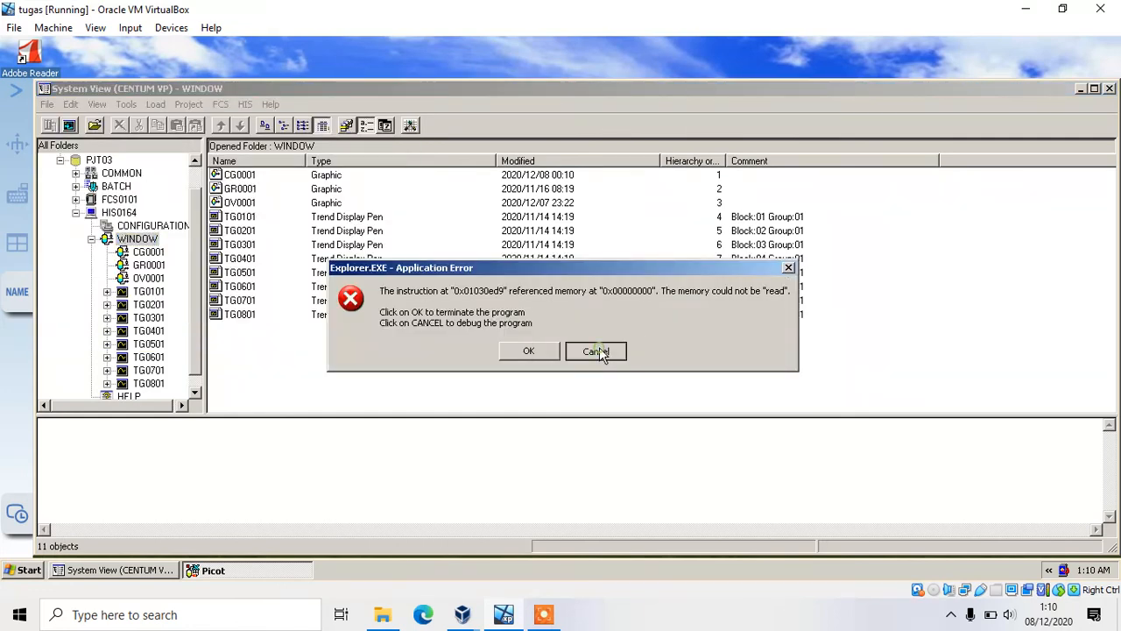
Move the System View window up on the desktop and show its folder tree from the SYSTEM VIEW root
{"action": "left_click_drag", "start_coordinate": [568, 84], "coordinate": [569, 55]}
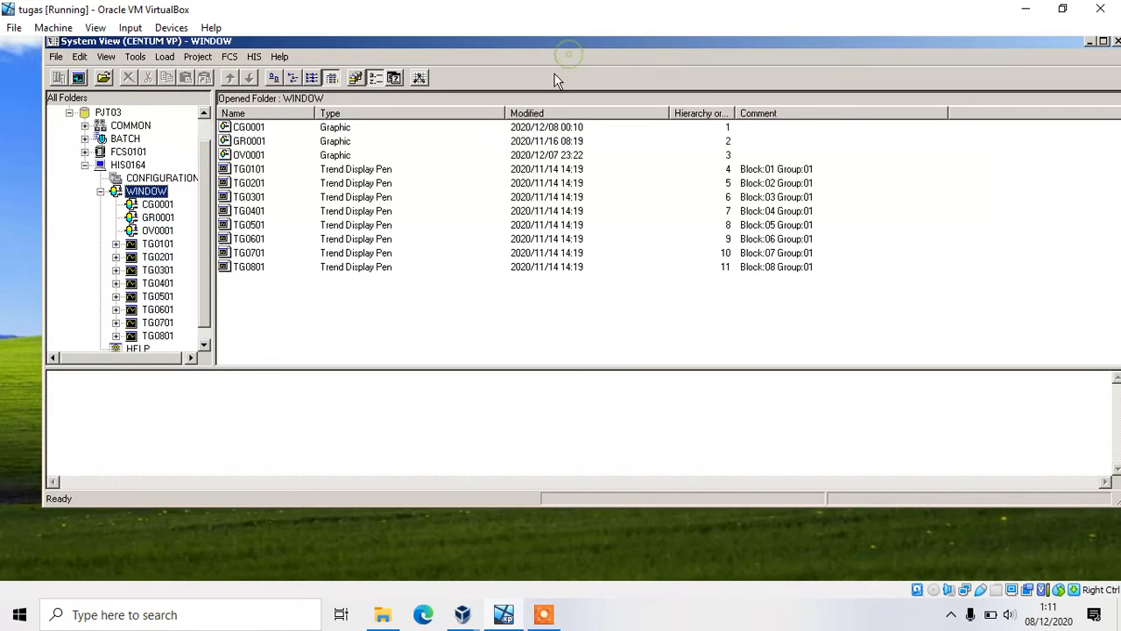
{"action": "left_click_drag", "start_coordinate": [202, 243], "coordinate": [202, 172]}
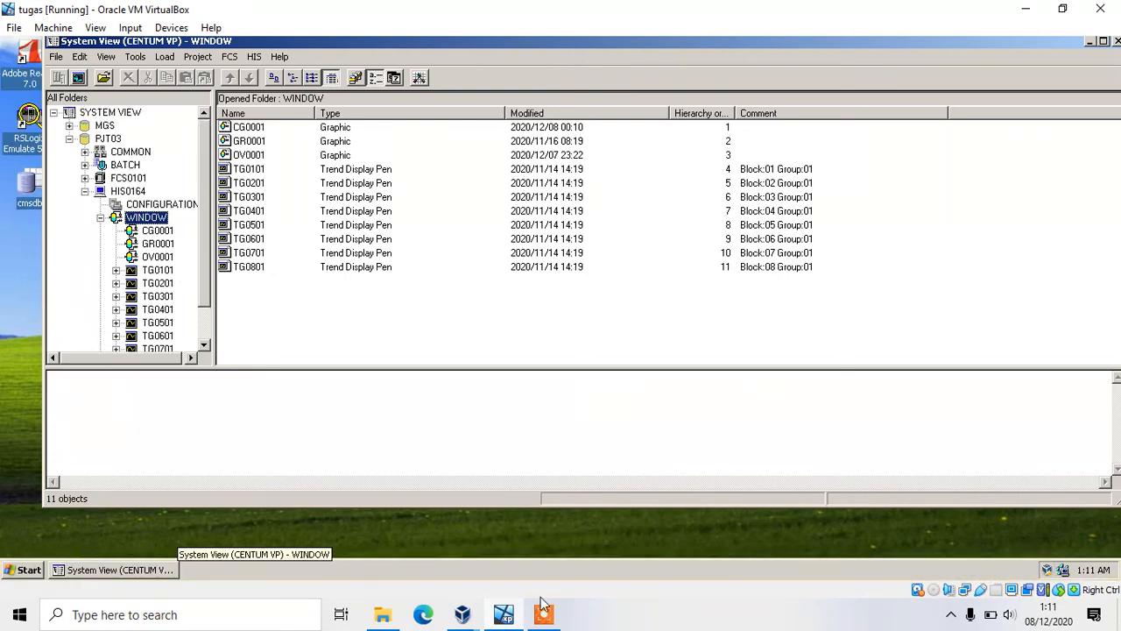
{"action": "left_click", "coordinate": [799, 275]}
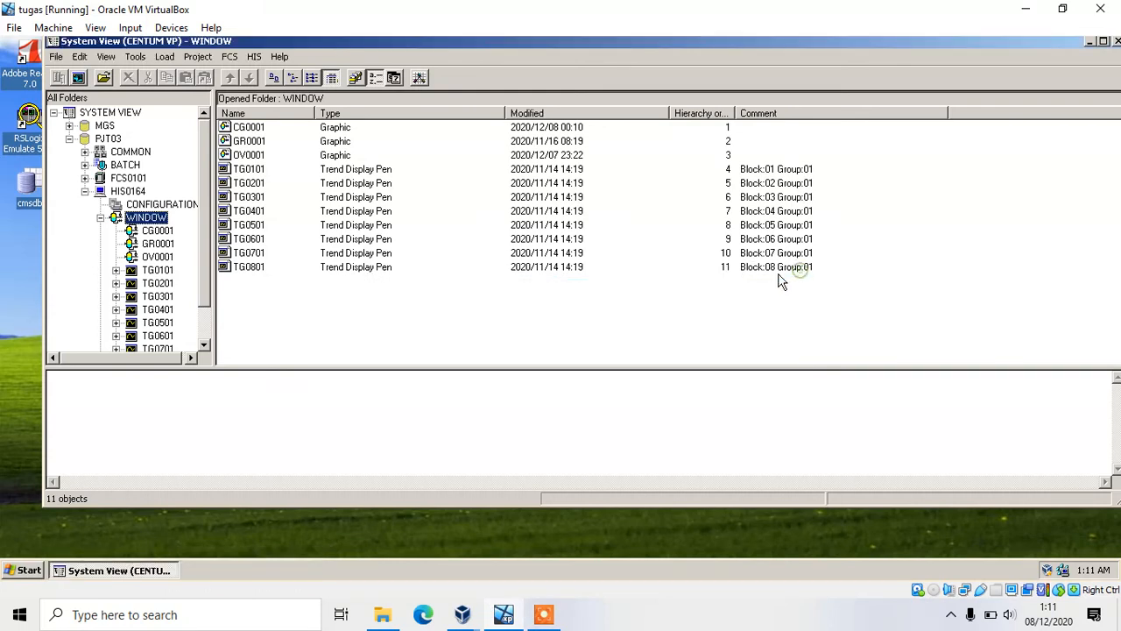